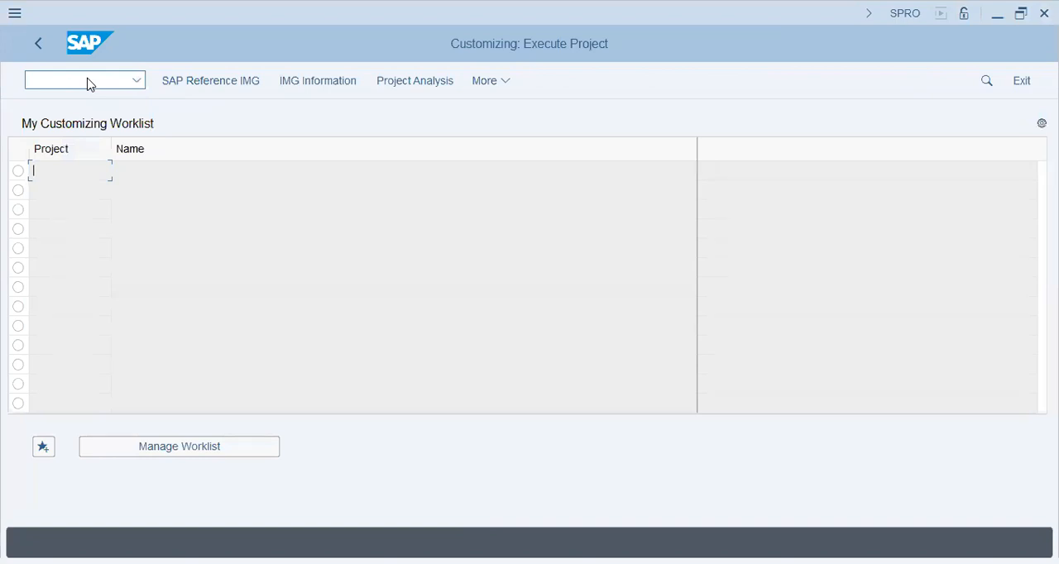
Open the SAP Reference IMG and start Maintain Number Ranges for Controlling Documents under Controlling, General Controlling, Organization.
click(217, 83)
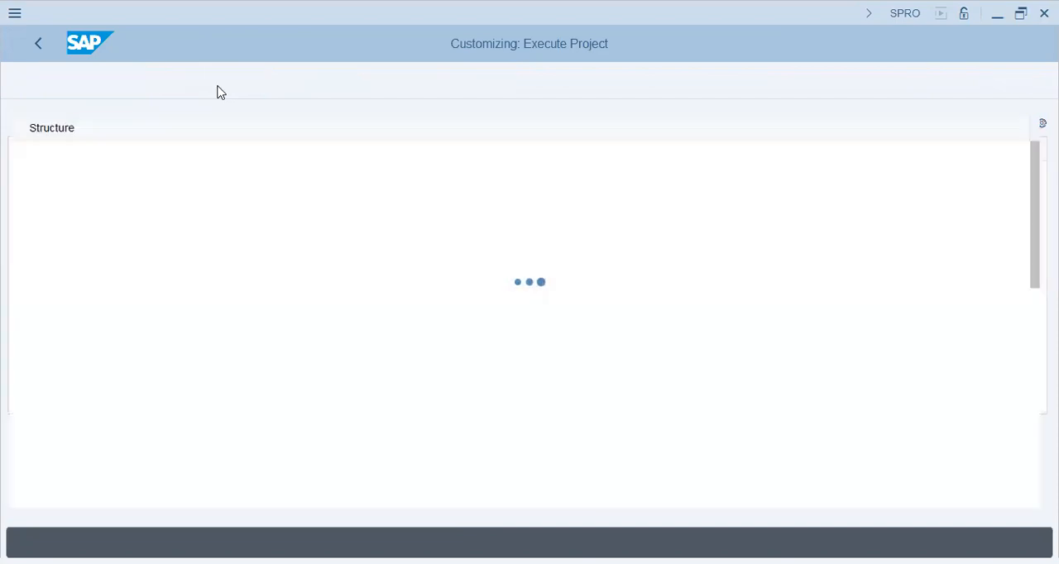
click(152, 428)
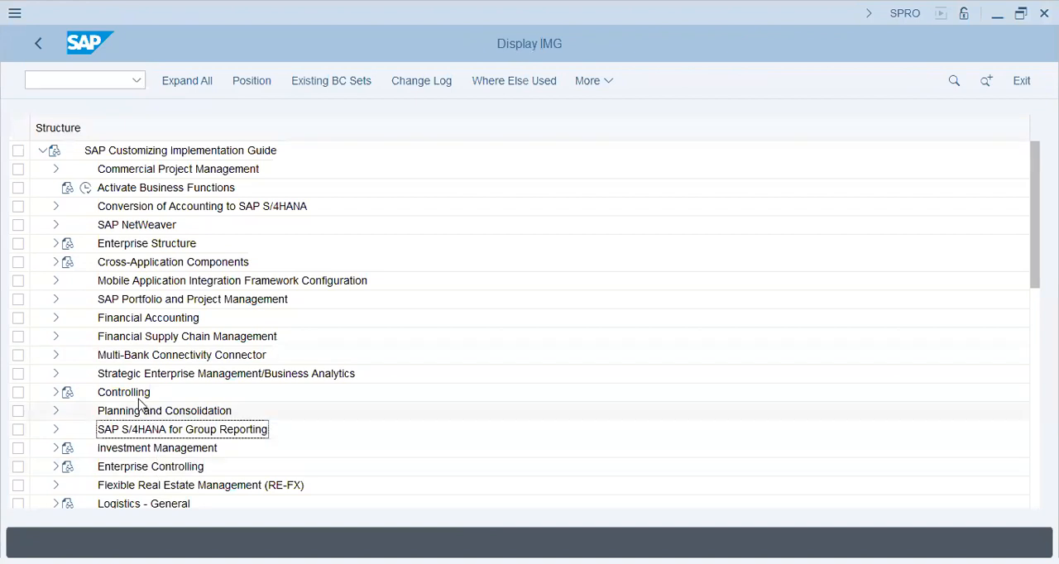
click(56, 392)
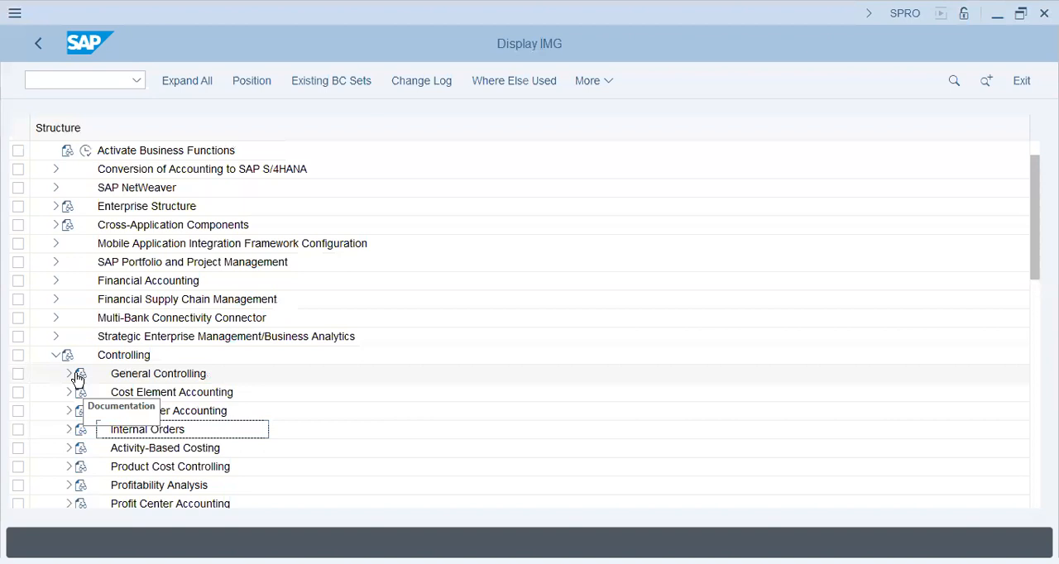
click(67, 374)
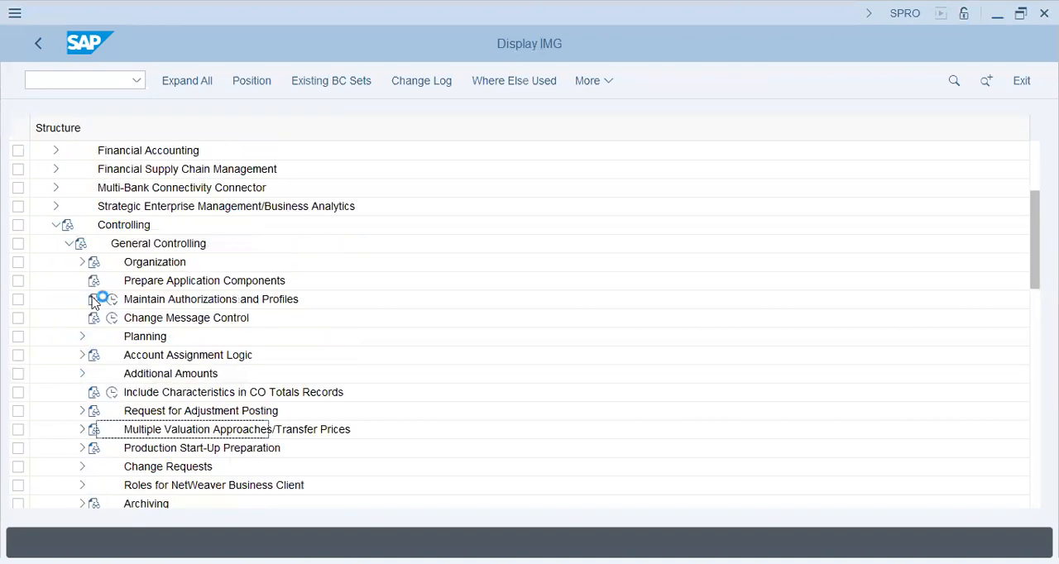
click(83, 262)
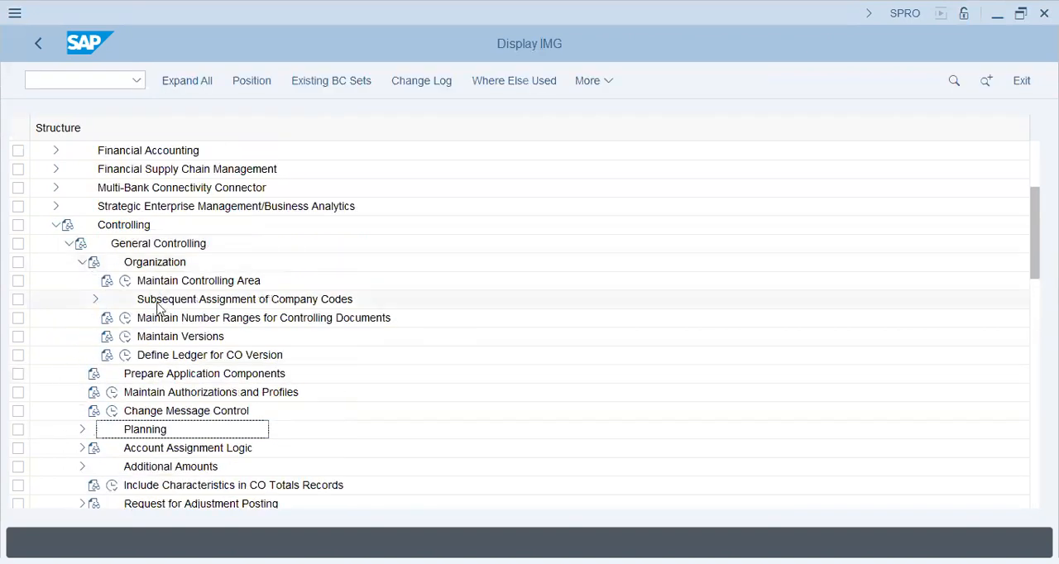
click(125, 318)
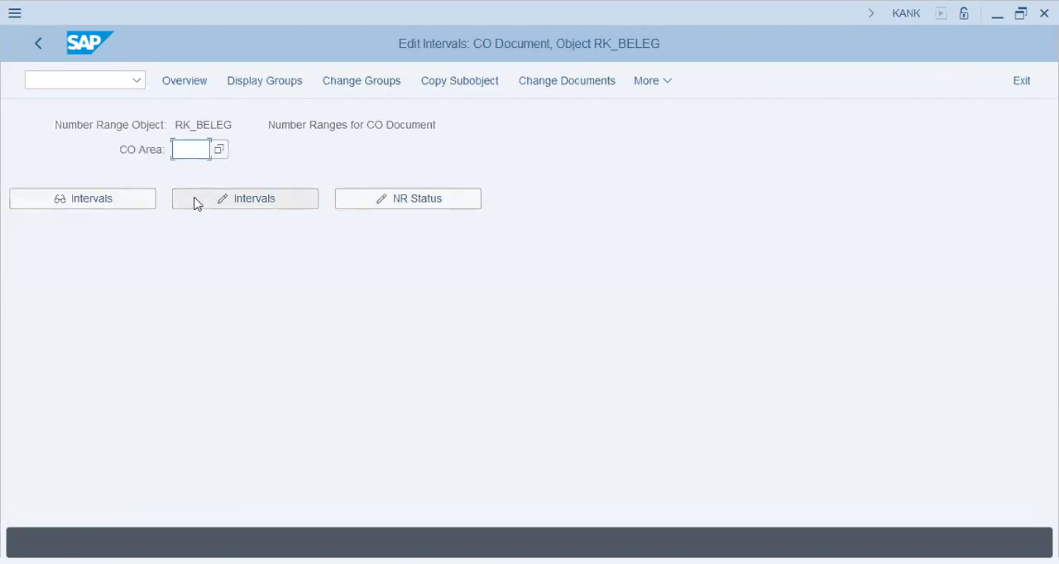
Open the number range intervals of CO area TAP in change mode and leave interval editing again.
text(tap)
click(195, 203)
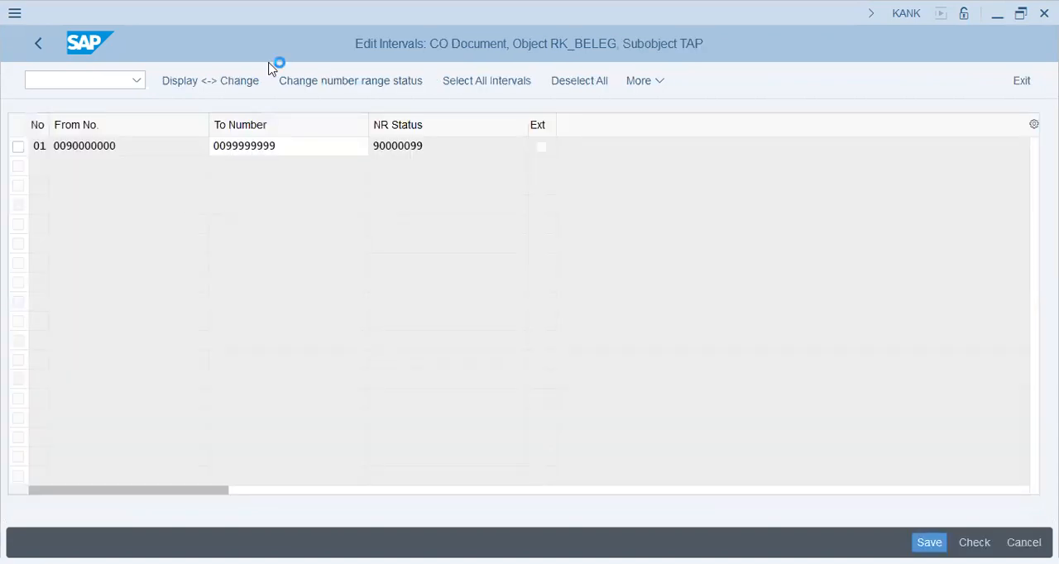
click(287, 88)
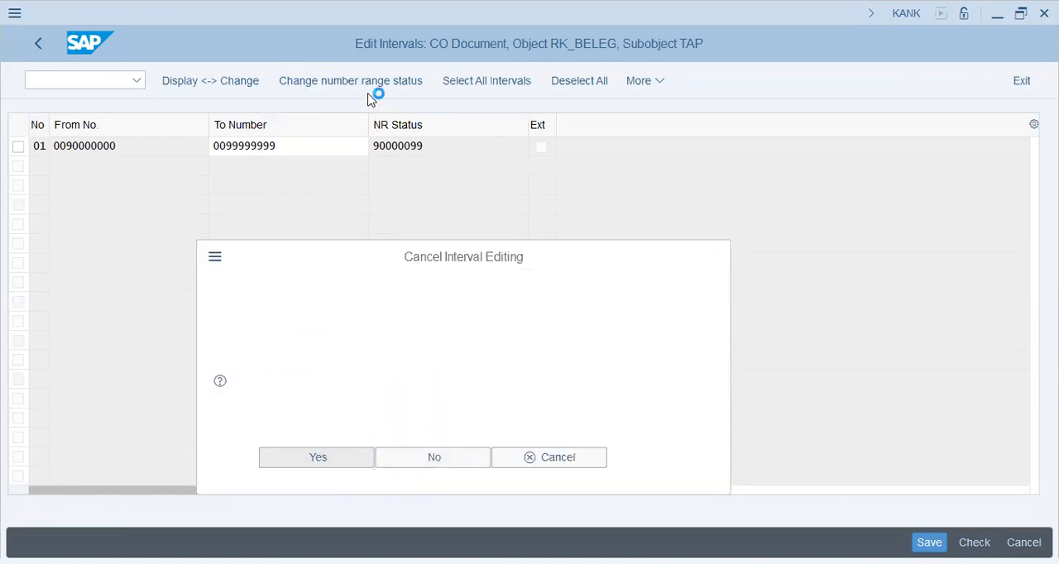
key(Return)
Open group maintenance for CO area TAP and search the element list for "kank" starting at the current line.
click(374, 83)
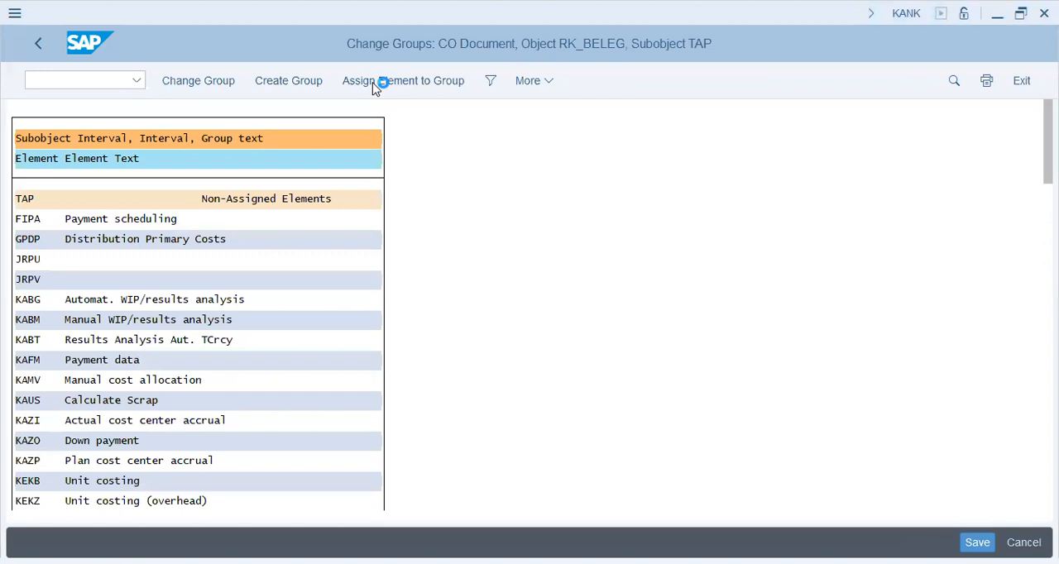
click(363, 435)
key(ctrl+f)
text(kank)
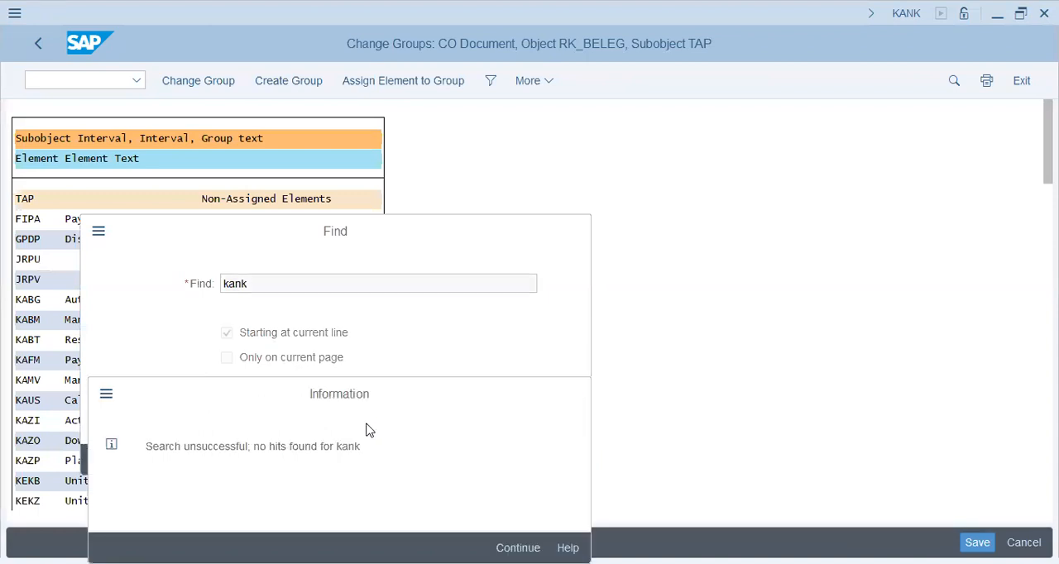
key(Return)
Repeat the search for "kank" without starting at the current line and with the hit limit set to 999.
click(322, 335)
key(Return)
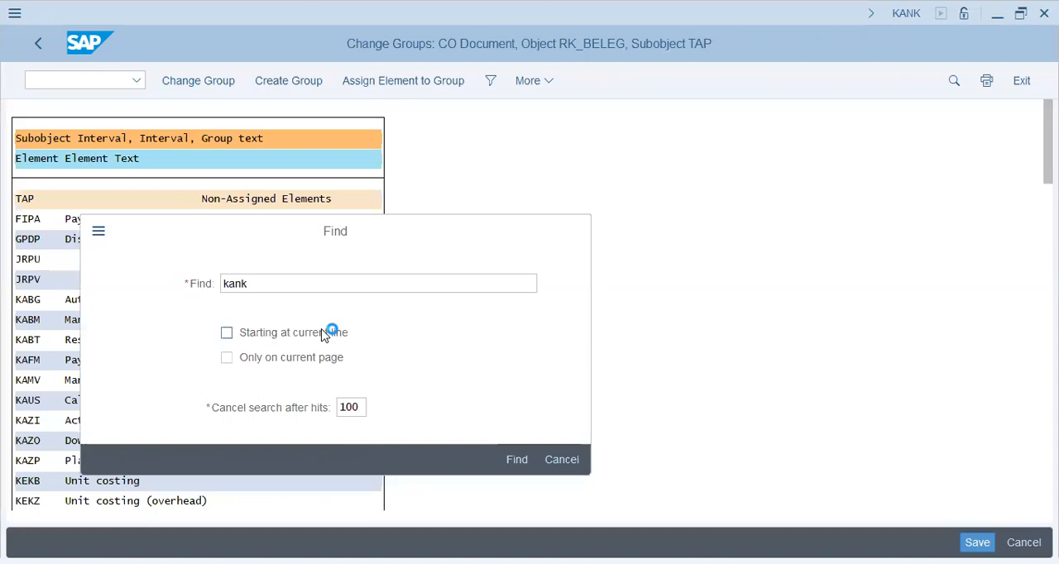
key(Return)
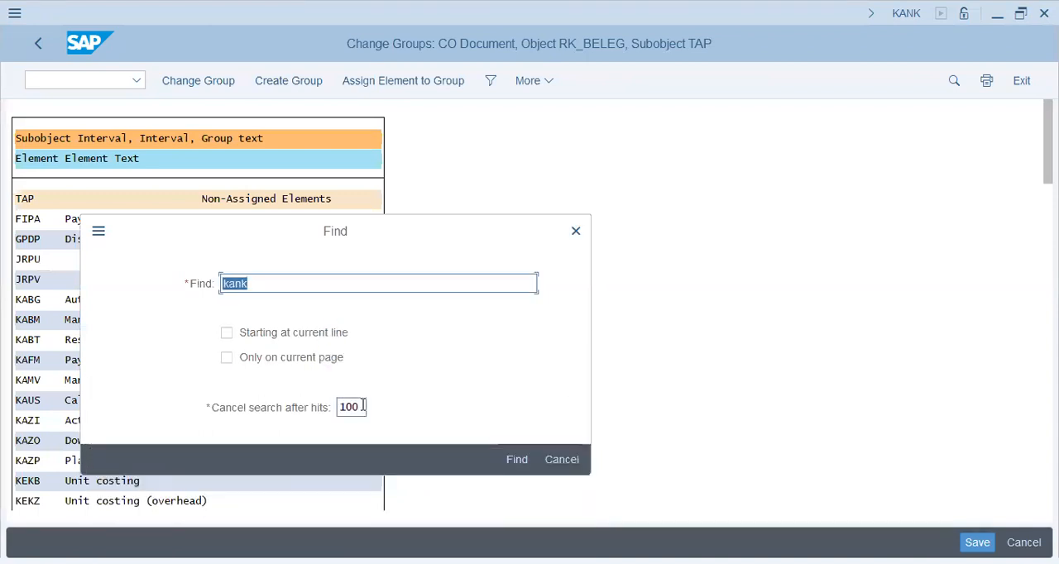
text(999)
key(Return)
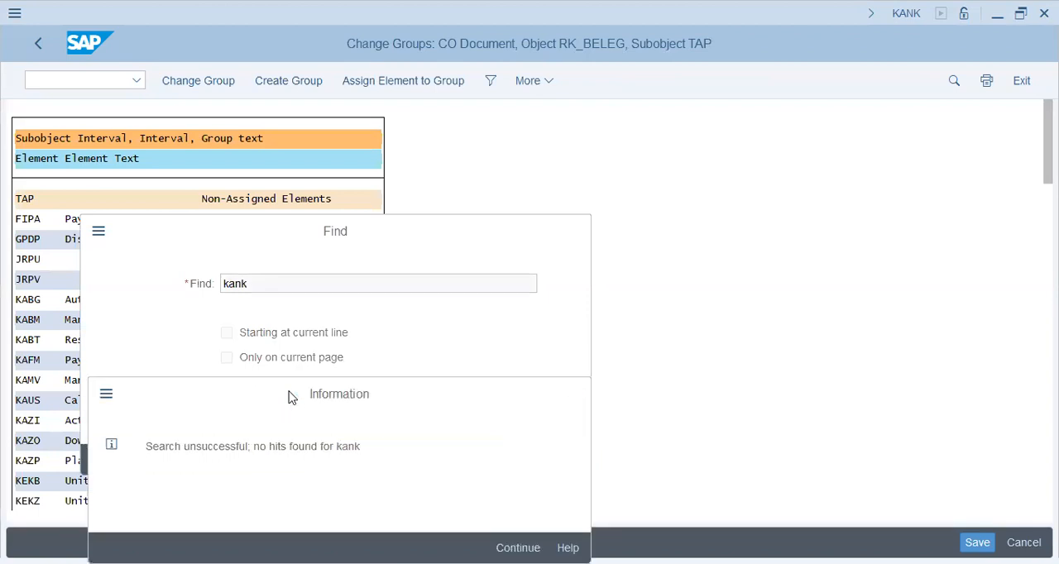
key(Return)
key(Escape)
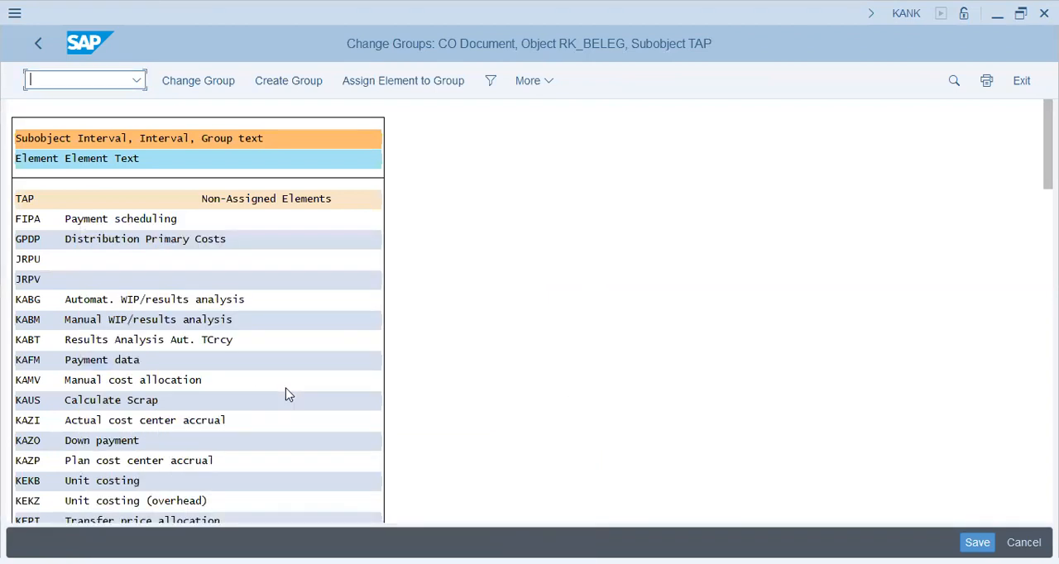
Search the element list for "coin" and jump to the CO Through-postings from FI entry.
key(ctrl+f)
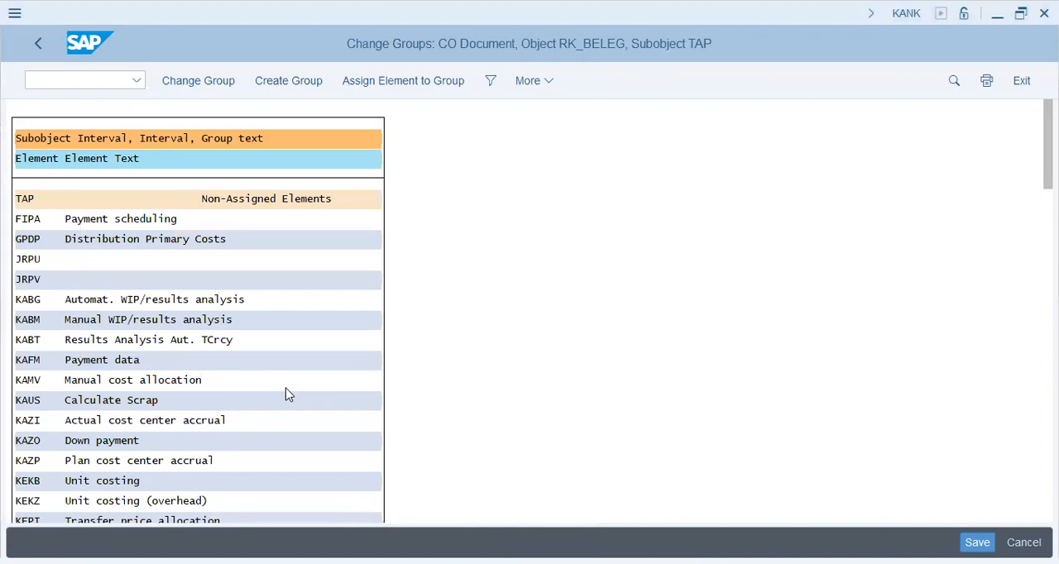
click(488, 280)
key(ctrl+f)
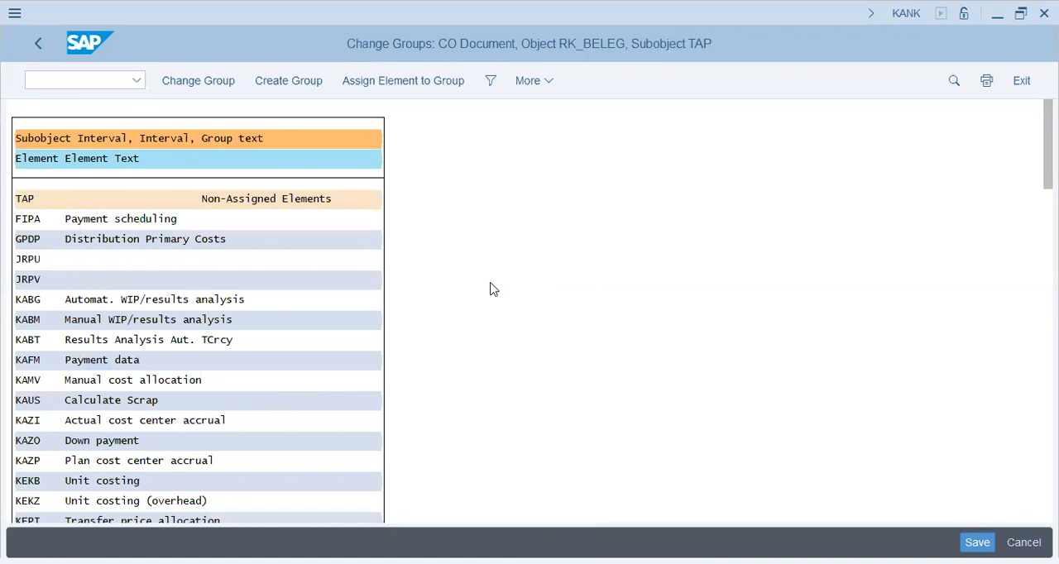
text(coin)
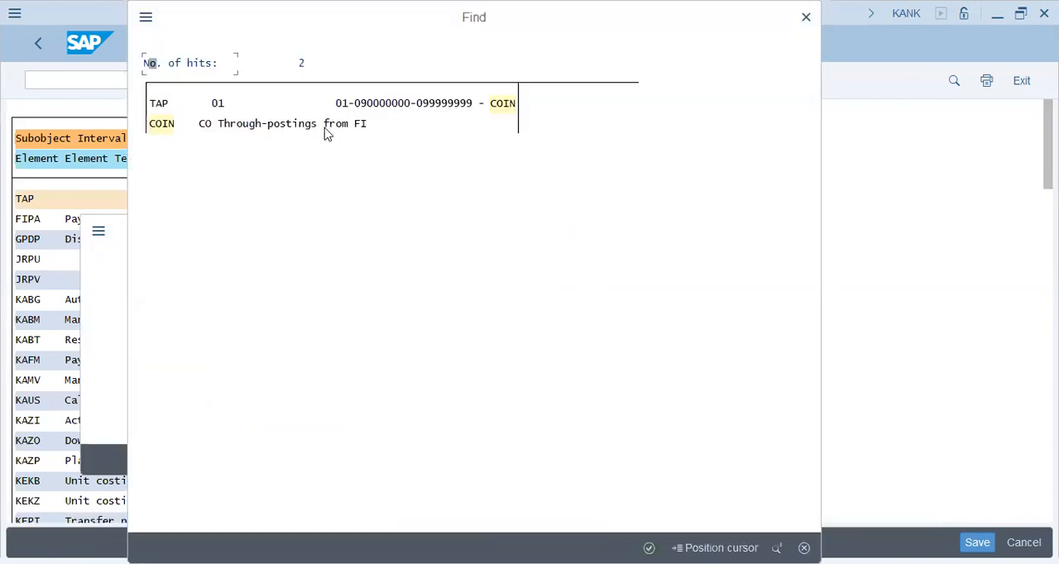
click(326, 126)
double_click(289, 123)
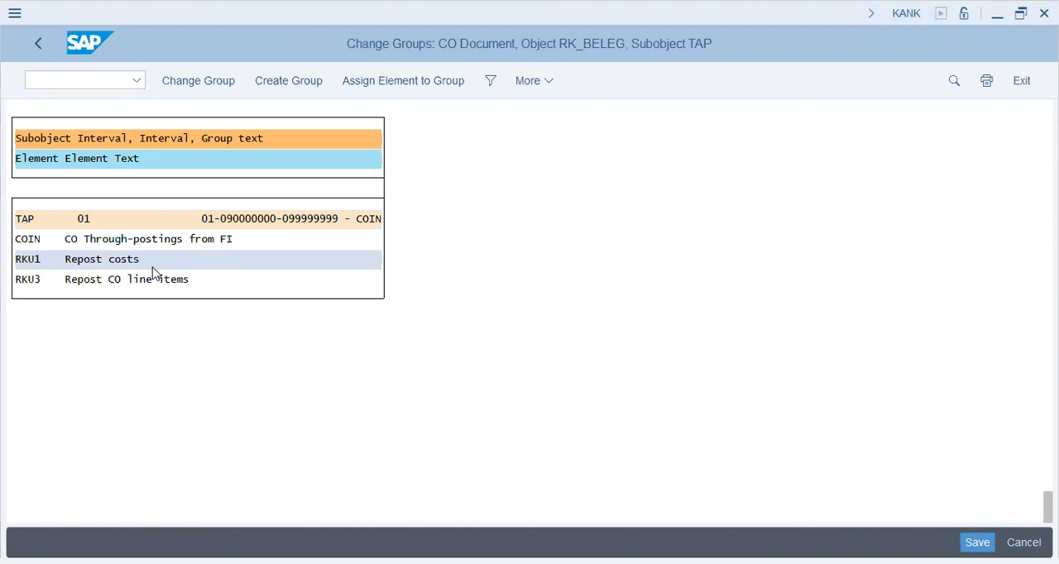
Go to transaction SPRO with /nspro and open the SAP Reference IMG.
click(88, 79)
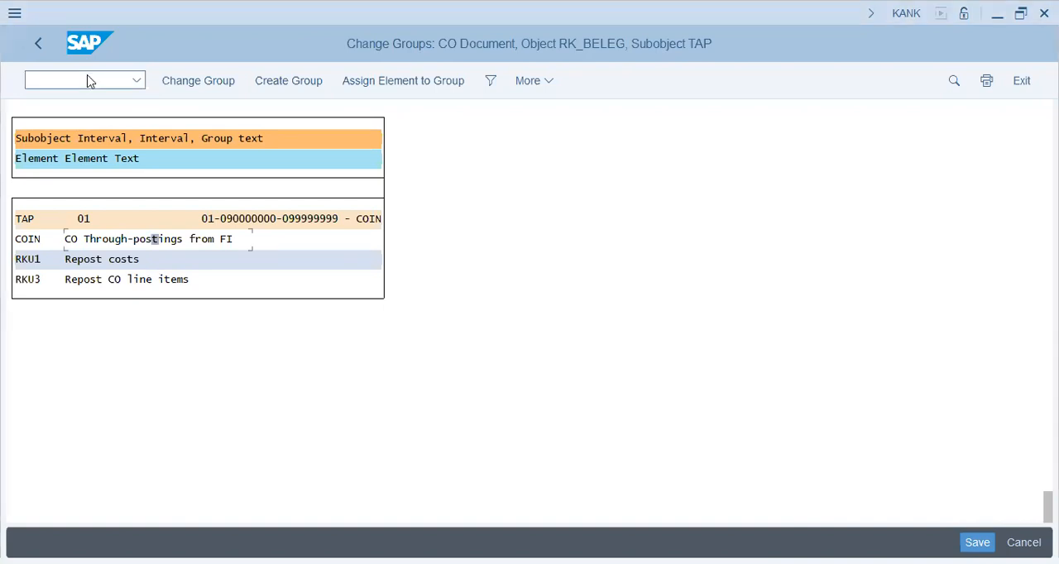
text(/nspro)
key(Return)
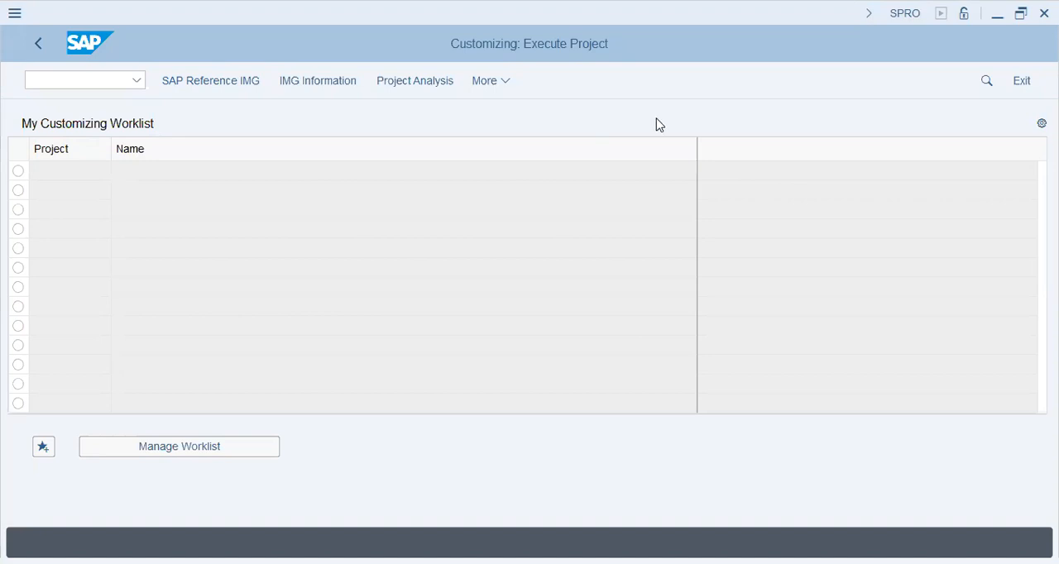
click(253, 293)
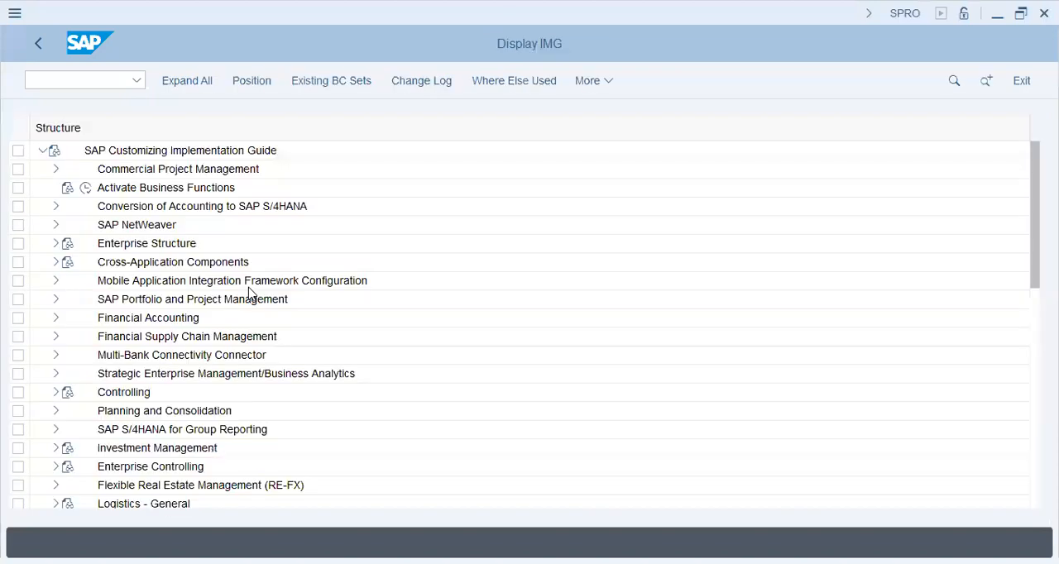
Open Define Document Type Mapping Variants for CO Business Transactions under Financial Accounting Global Settings, Ledgers, Integration of Controlling with Financial Accounting.
click(56, 318)
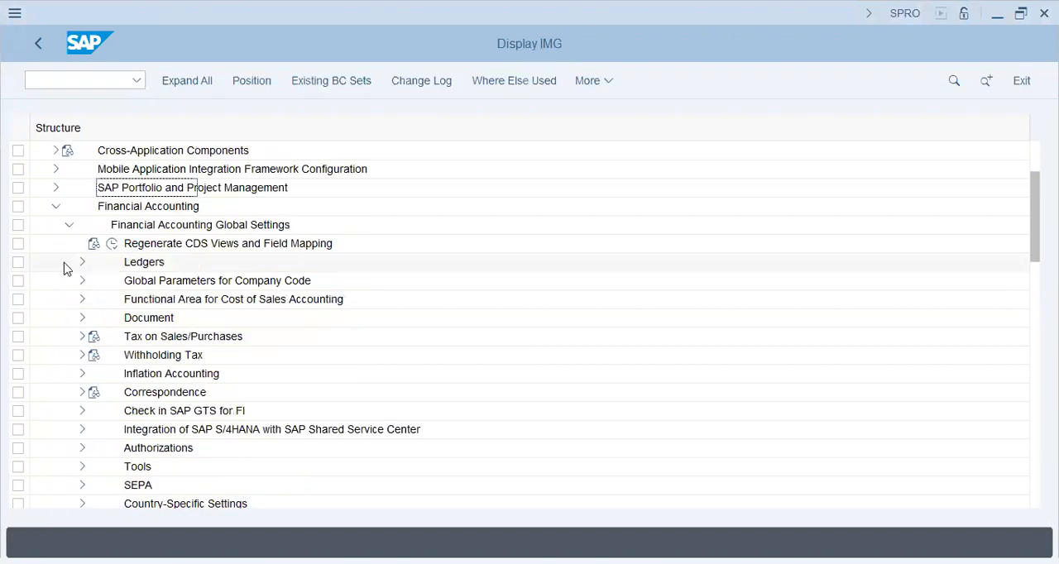
click(82, 262)
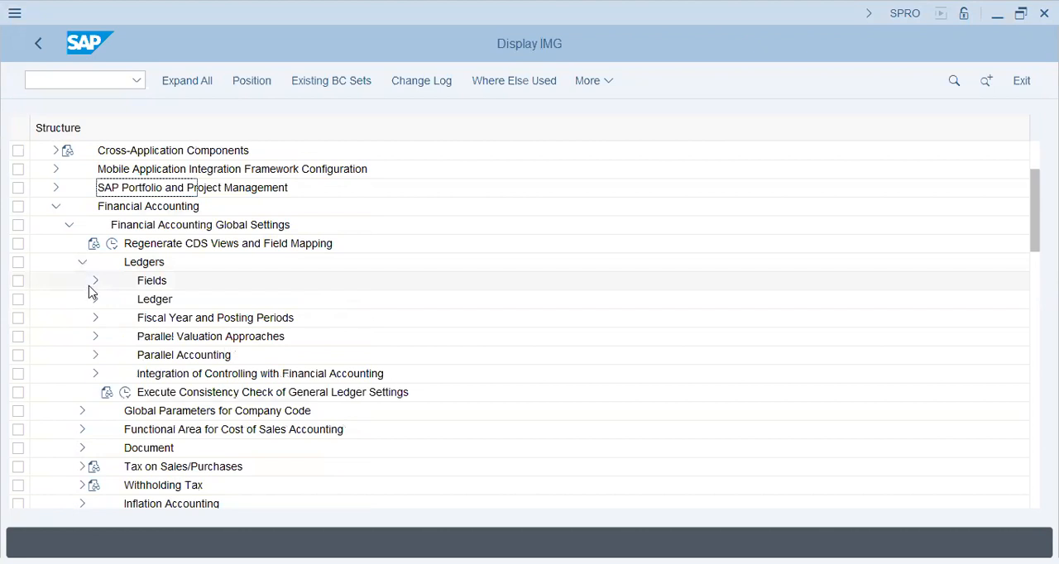
click(94, 300)
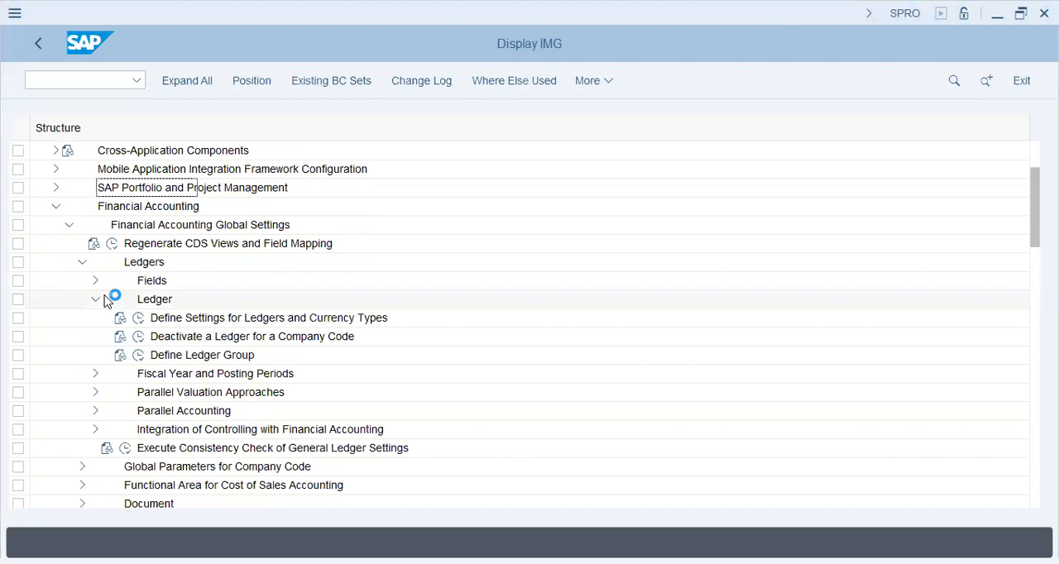
click(149, 431)
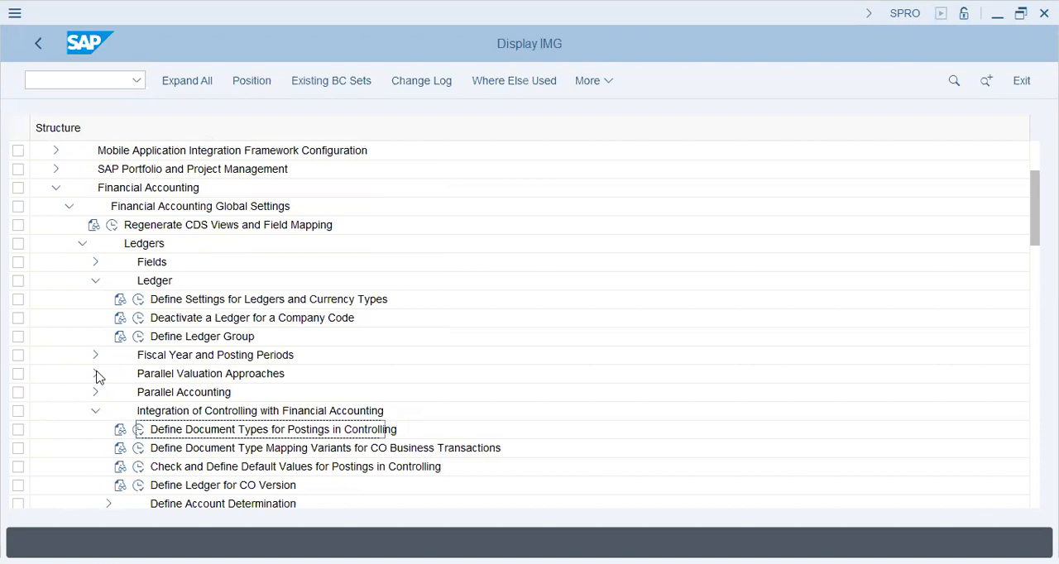
scroll(183, 368, down, 2)
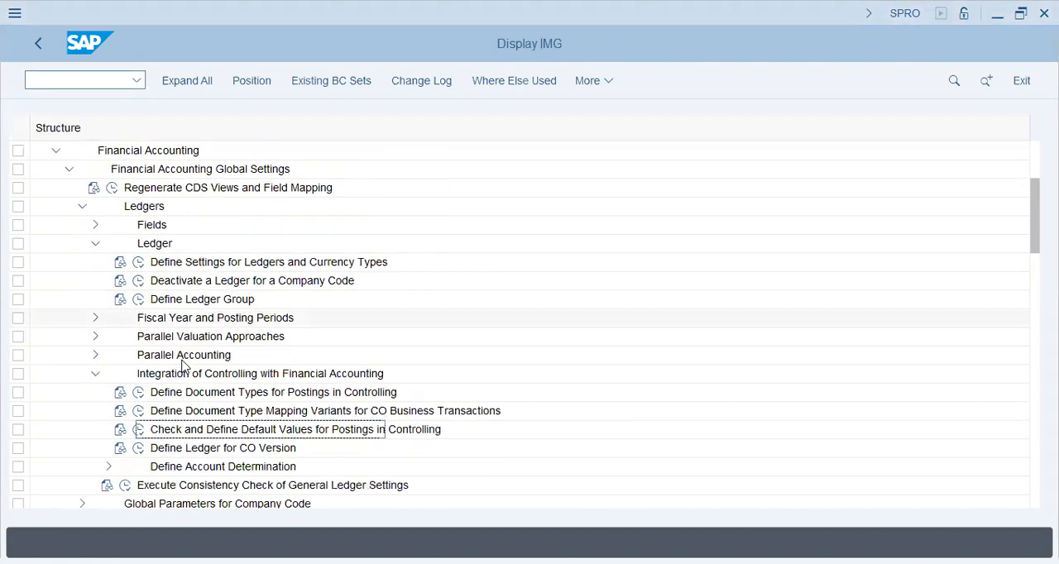
click(178, 411)
click(137, 413)
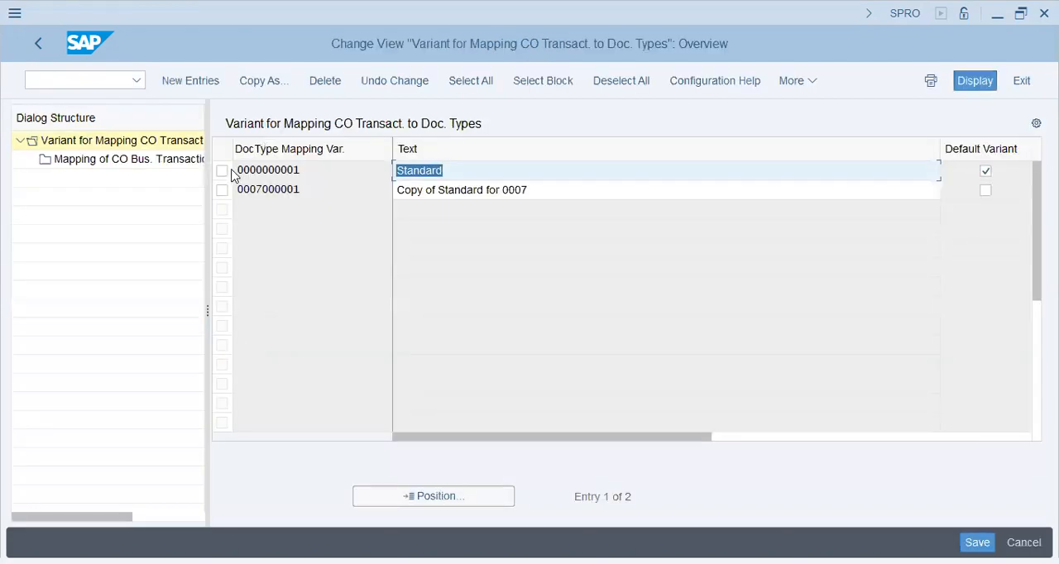
click(222, 171)
click(156, 163)
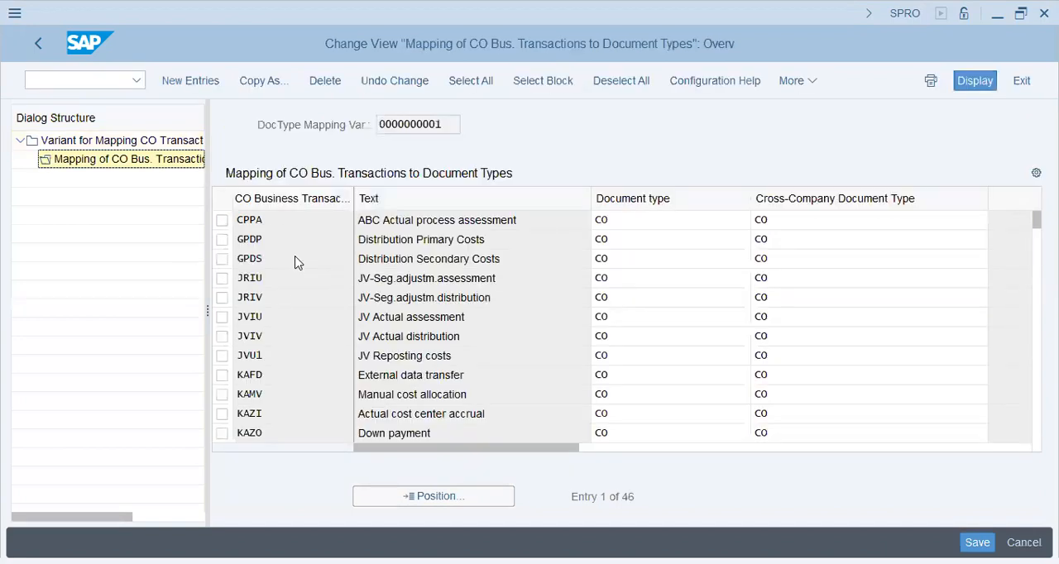
scroll(298, 263, down, 1)
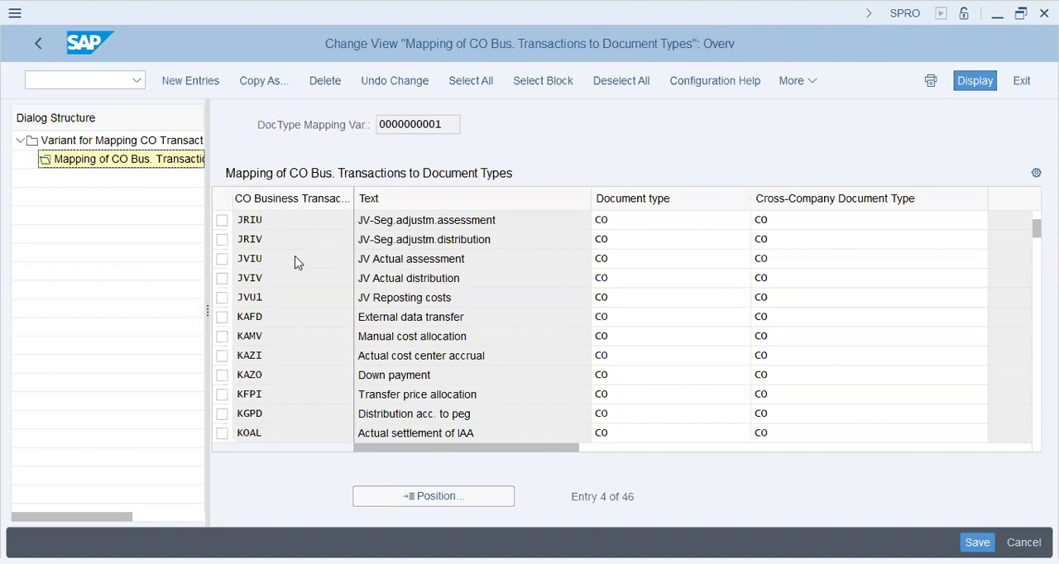
Go to transaction SM30 with /nsm30 and open the view V_FAGL_SPLIT_ACT for maintenance.
click(125, 83)
text(/nsm30)
key(Return)
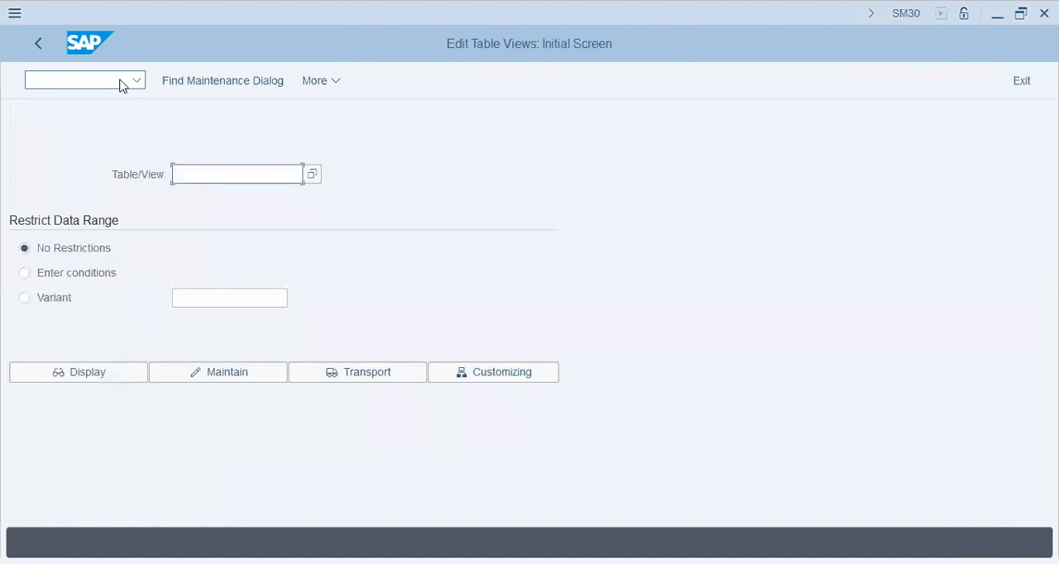
key(alt+Tab)
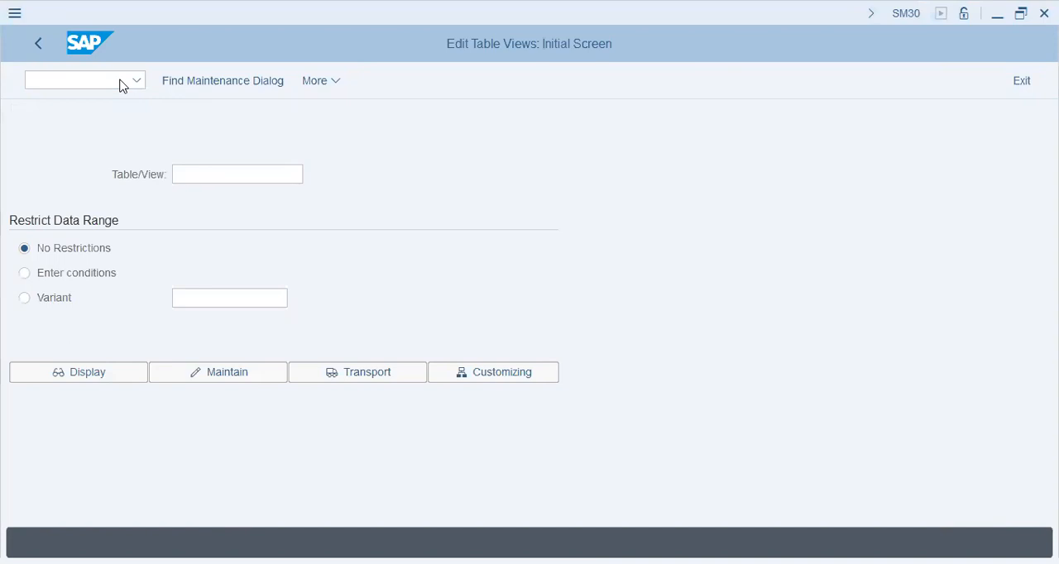
key(alt+Tab)
text(V_FAGL_SPLIT_ACT)
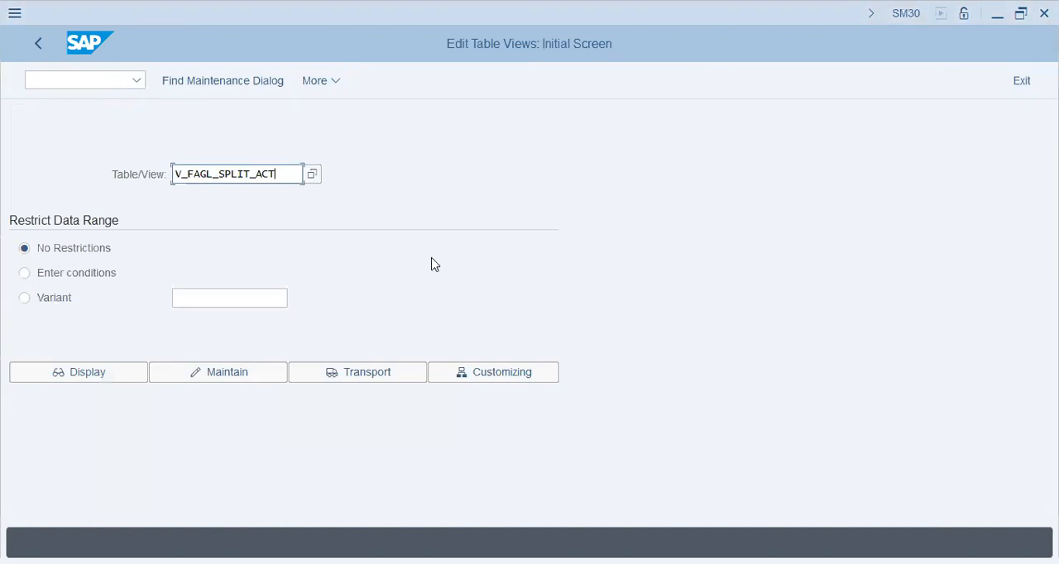
key(alt+Tab)
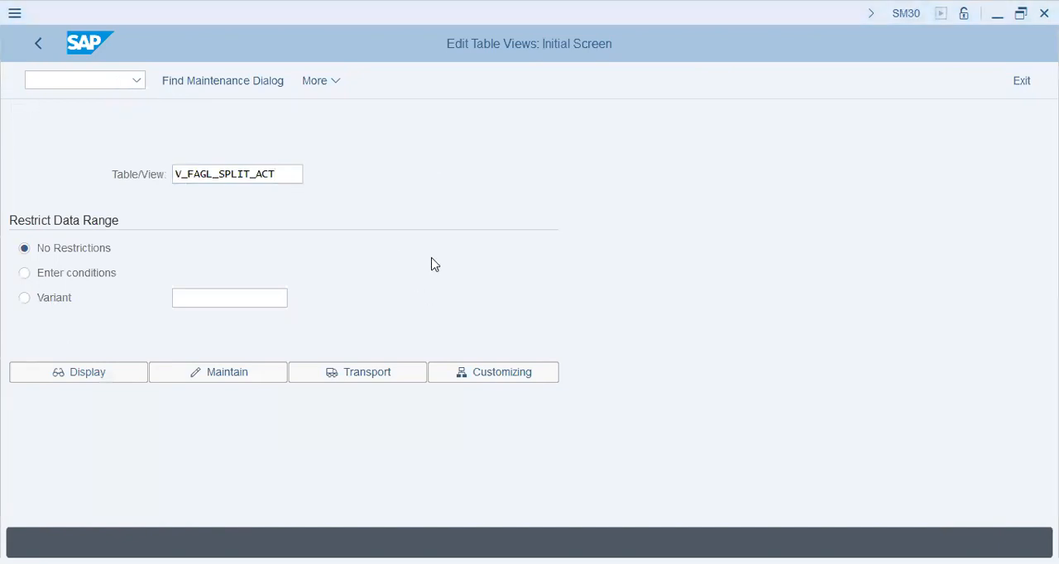
click(248, 374)
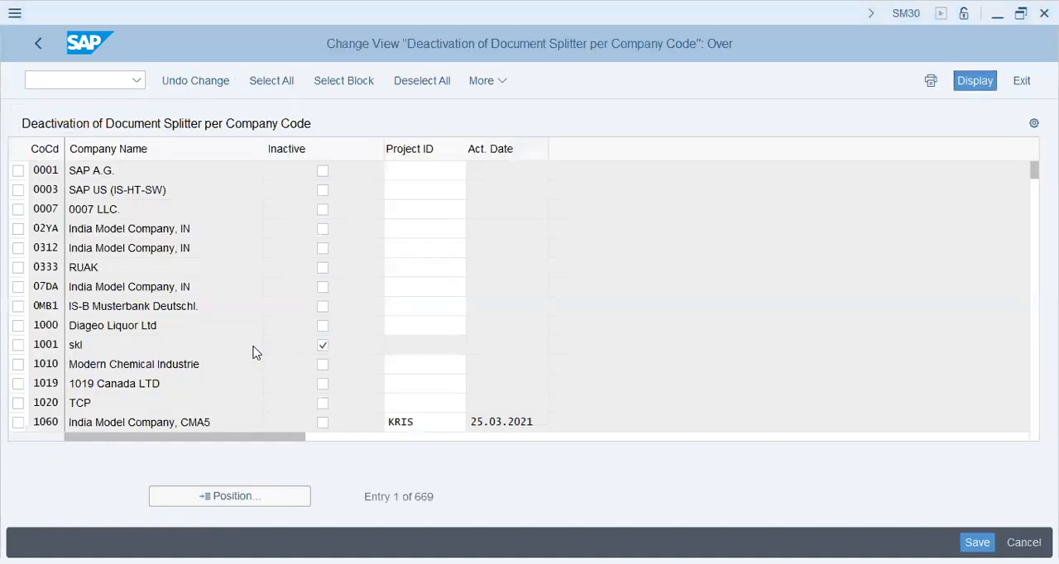
Position the document splitter deactivation list on company code TAP1 and check its Inactive setting.
click(233, 497)
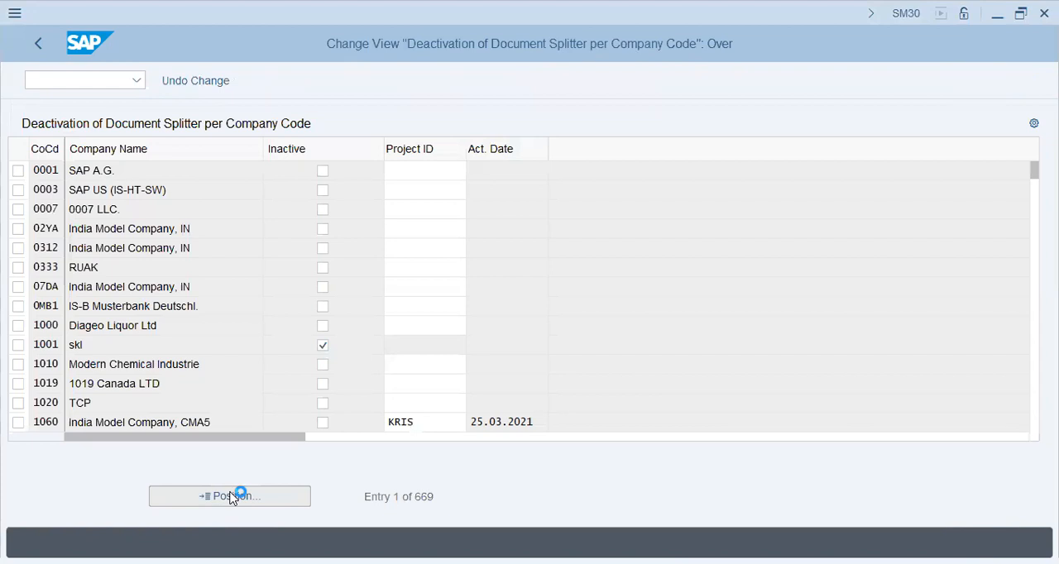
text(tap1)
key(Return)
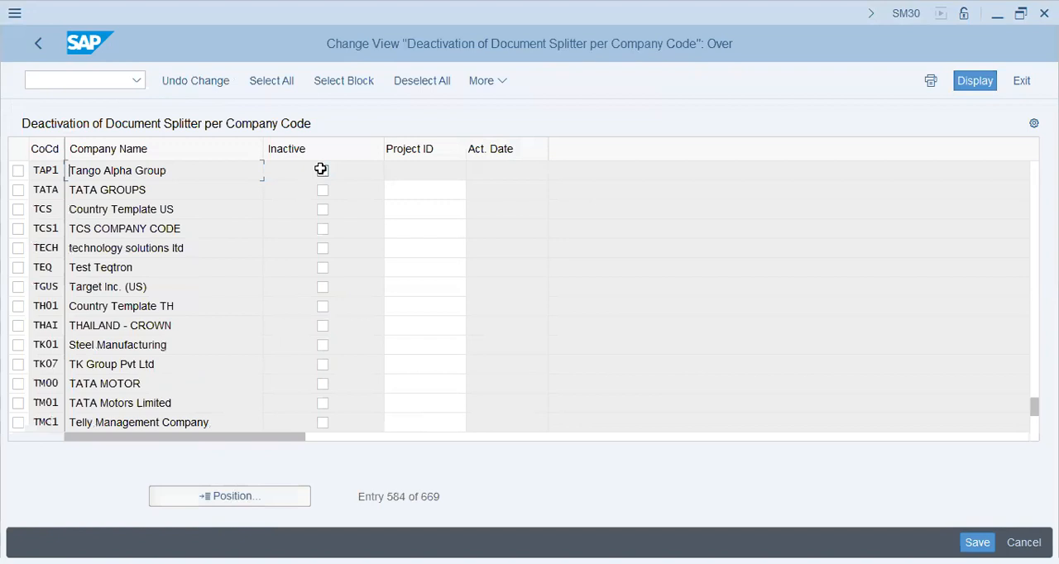
click(321, 168)
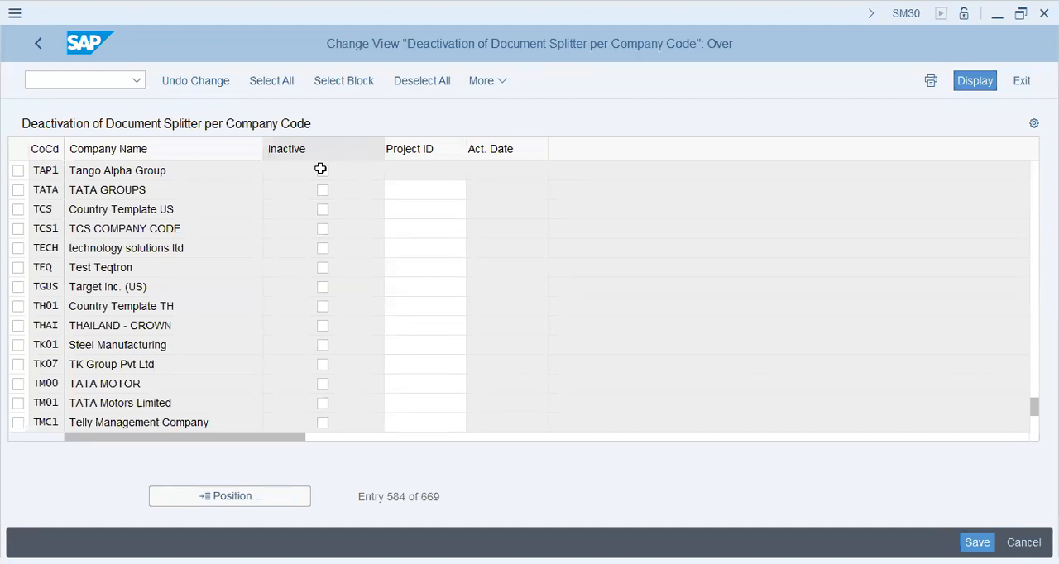
click(322, 170)
Go to the ABAP Dictionary with /nse11.
click(97, 83)
text(sm)
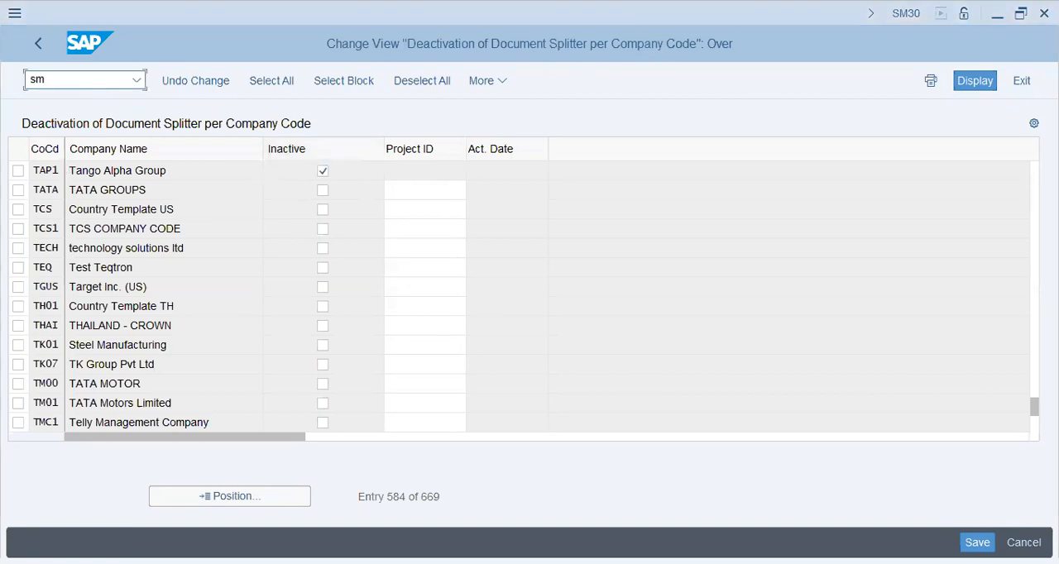
text(30)
key(Return)
click(106, 76)
text(/nsm3)
key(BackSpace)
key(BackSpace)
text(d3)
key(BackSpace)
key(BackSpace)
text(e11)
key(Return)
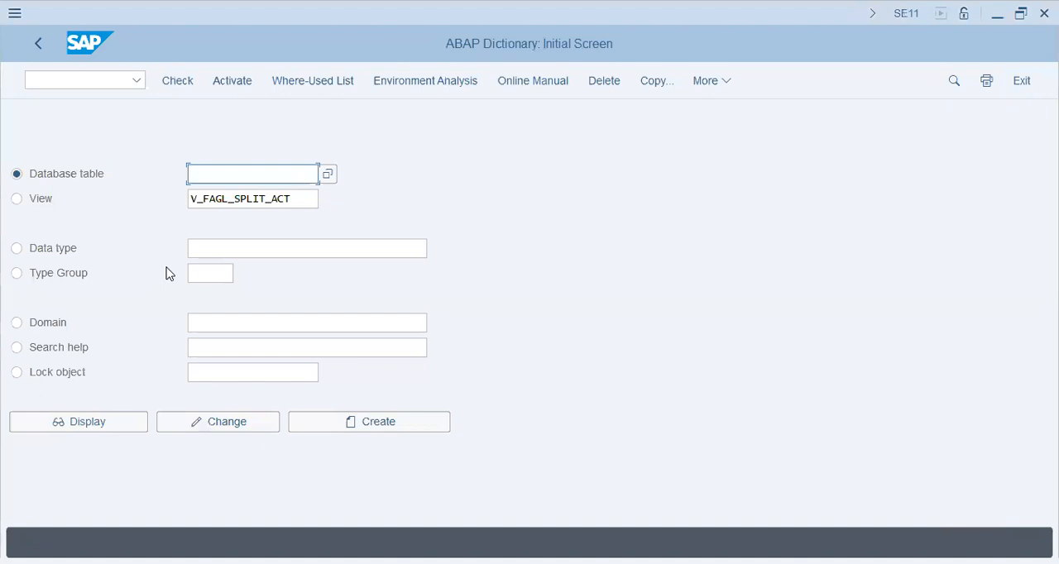
Enter ACDOCA as the database table and open its selection screen in the Data Browser.
text(acdoc)
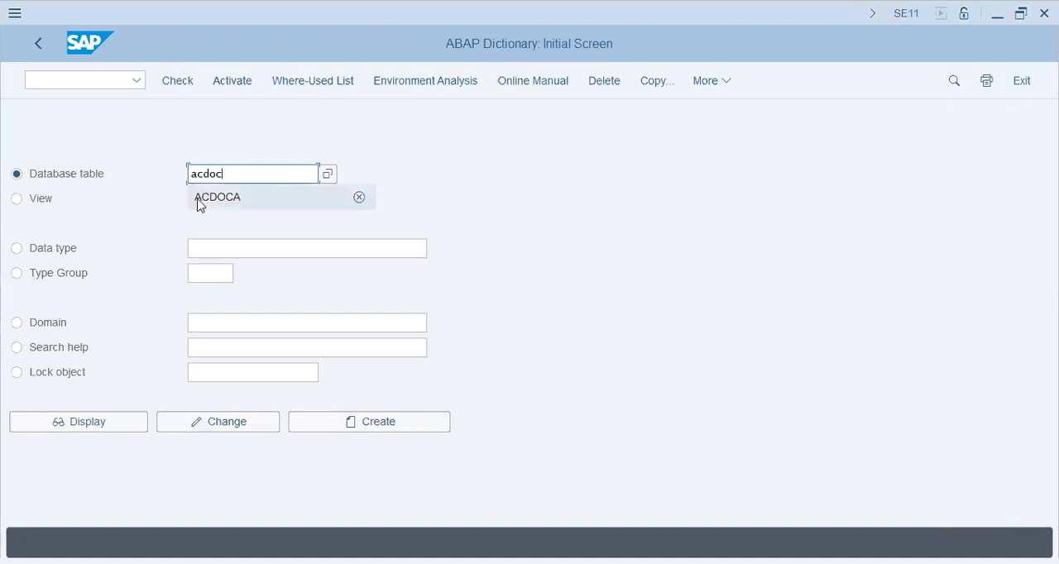
click(263, 199)
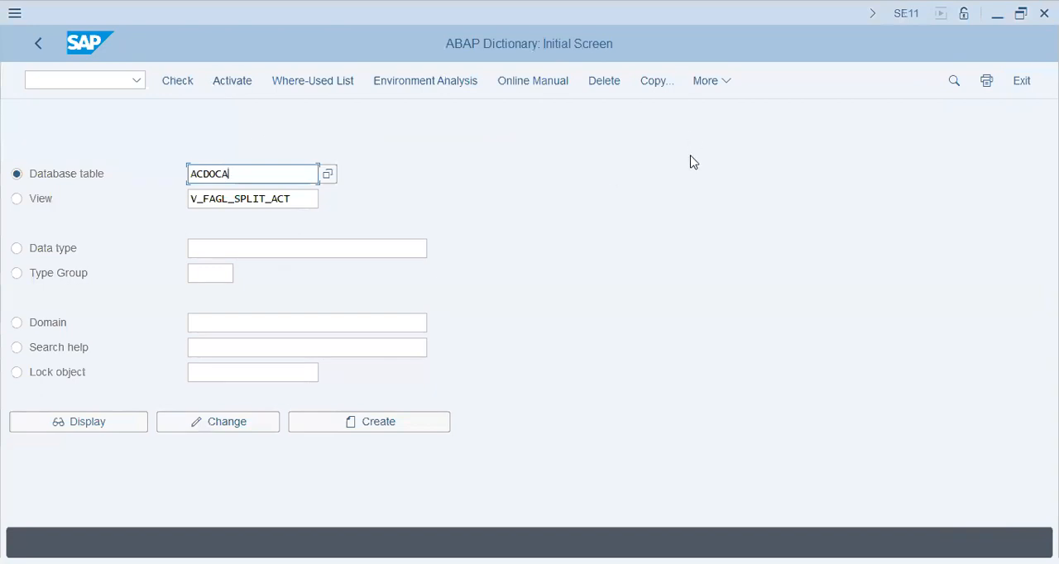
click(704, 81)
mouse_move(712, 238)
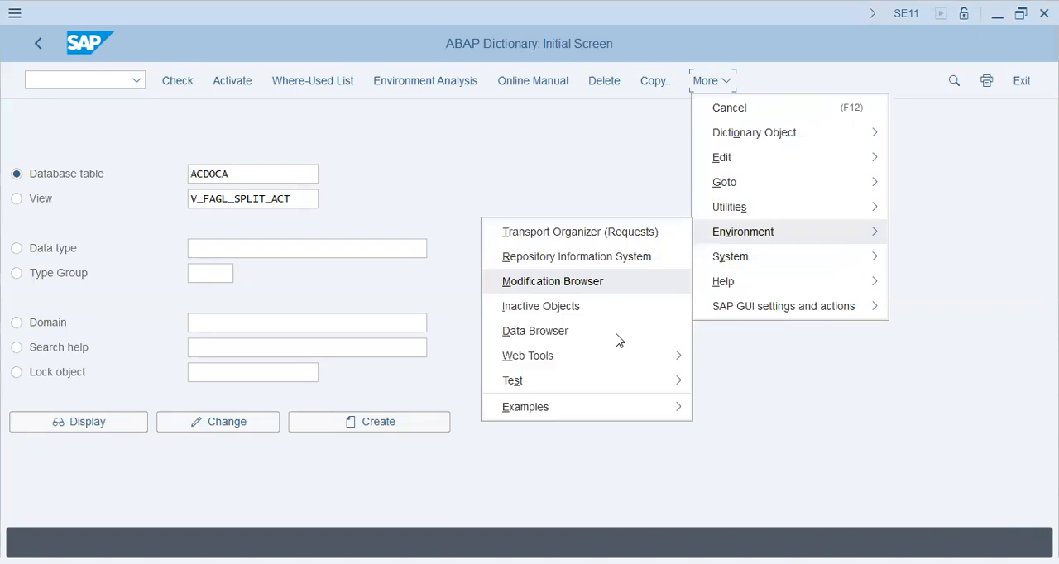
click(614, 332)
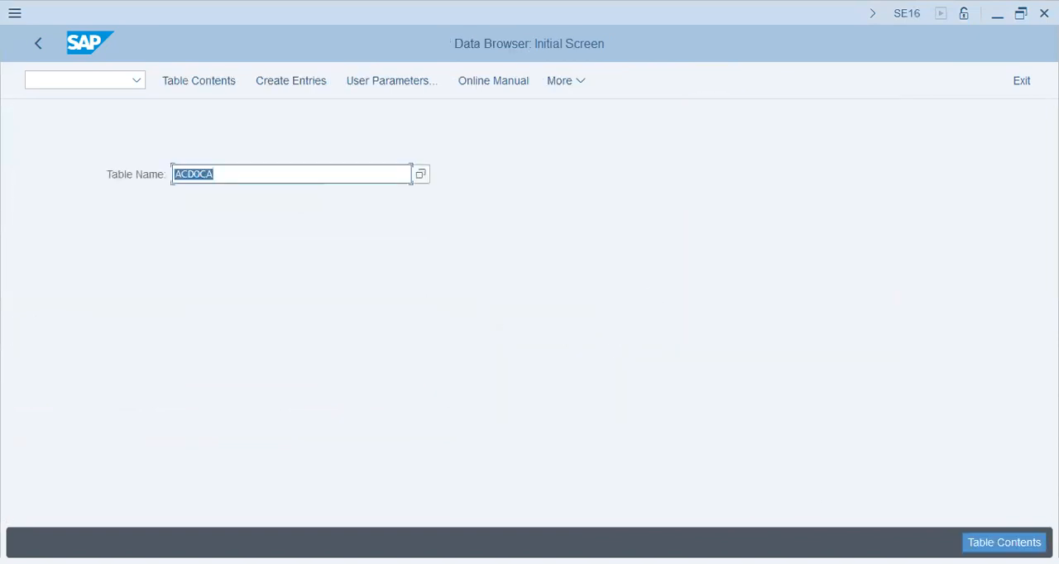
key(Return)
Display the ACDOCA entries for company code TAP1 and fiscal year 2023.
key(Tab)
text(tap1)
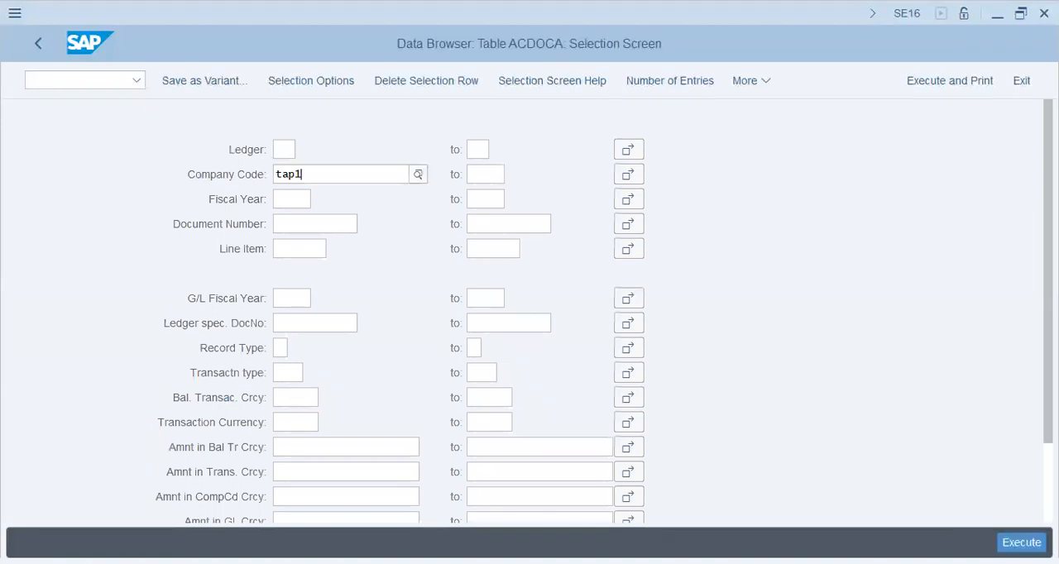
key(Tab)
text(2023)
key(Tab)
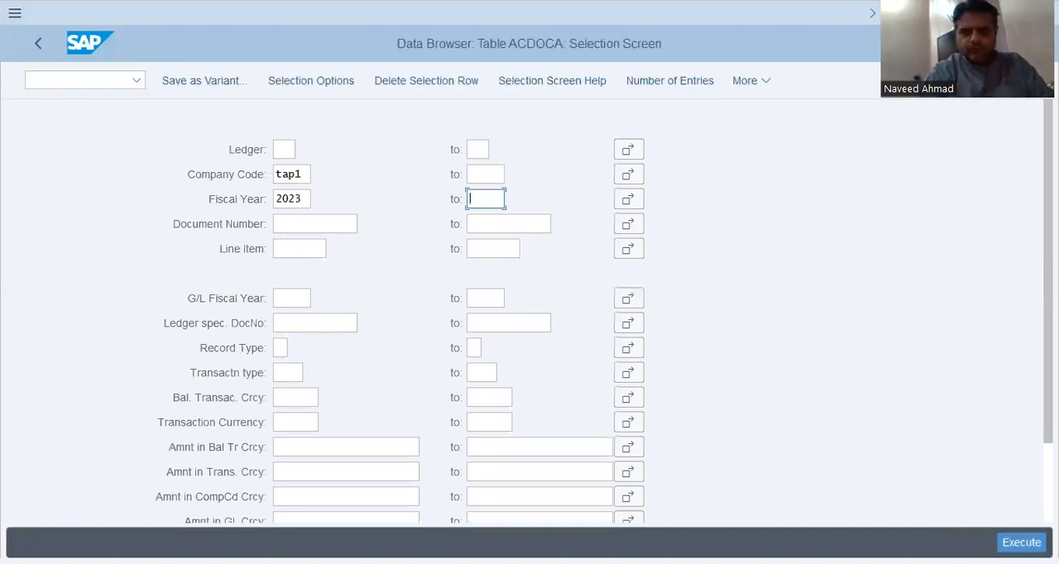
click(1025, 540)
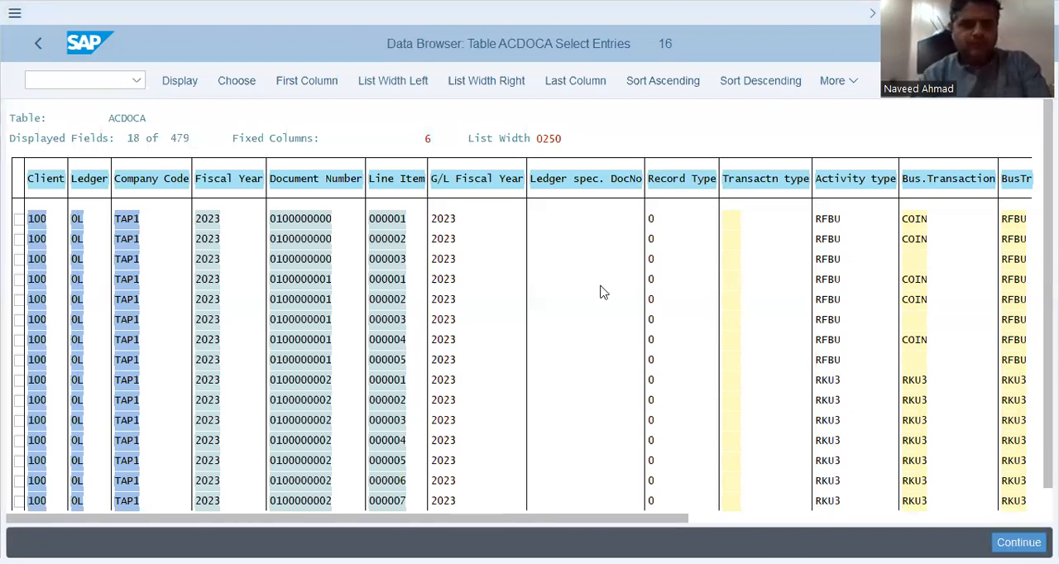
Look through the ACDOCA entries, return to the selection screen and run the same selection again.
click(178, 364)
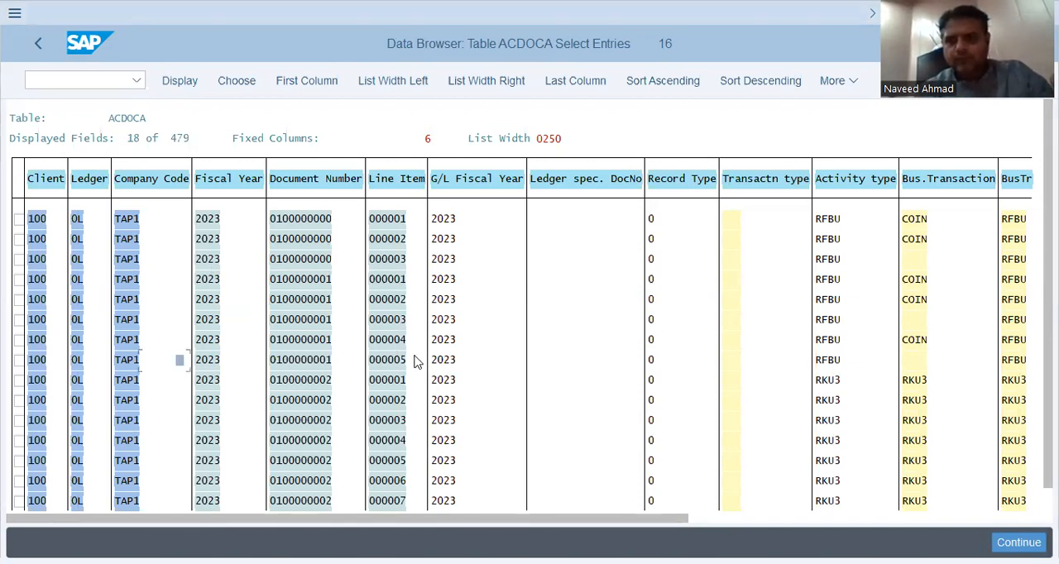
scroll(418, 361, down, 5)
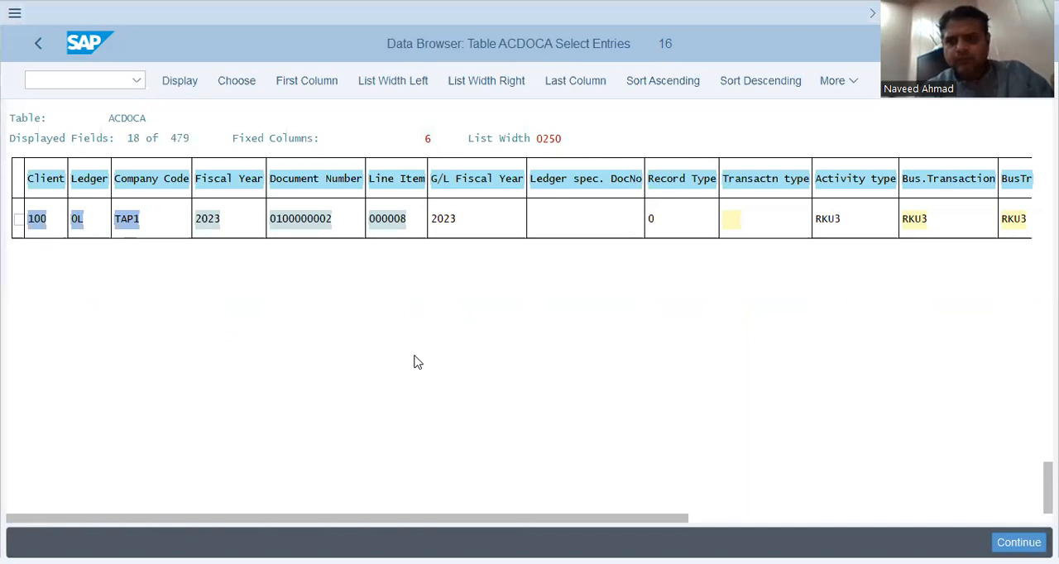
scroll(437, 337, up, 1)
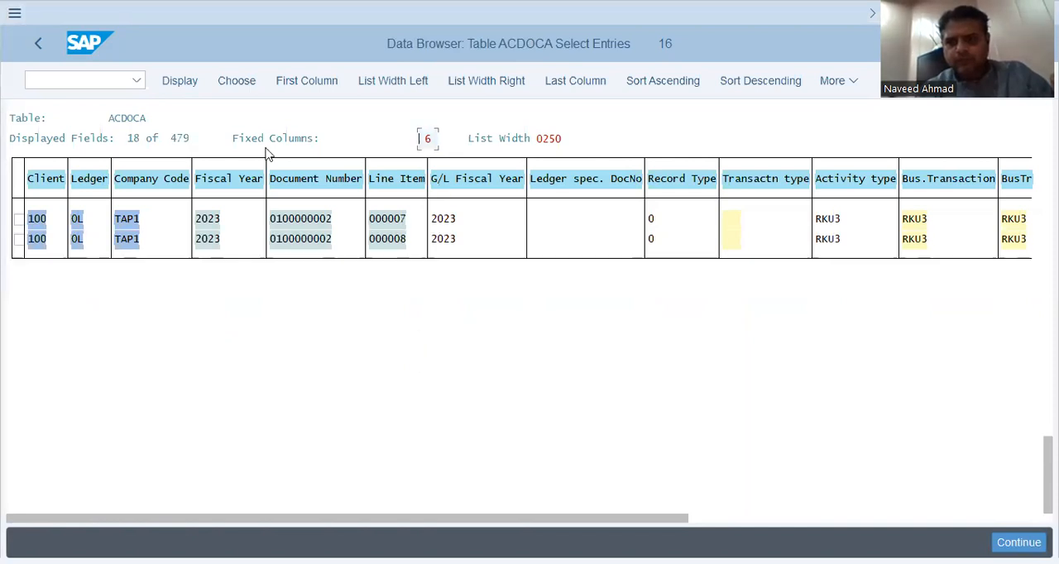
click(35, 44)
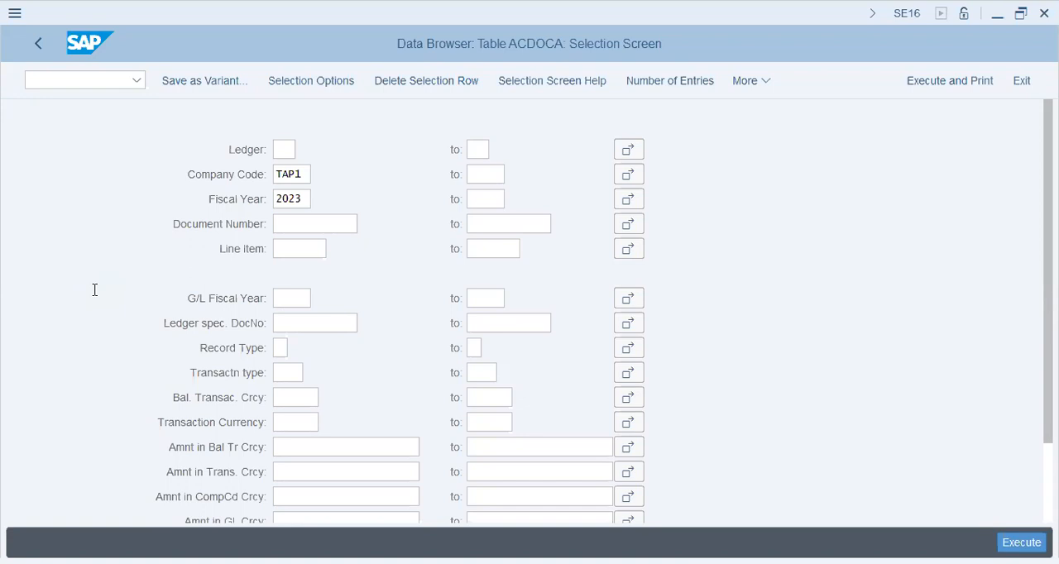
click(284, 149)
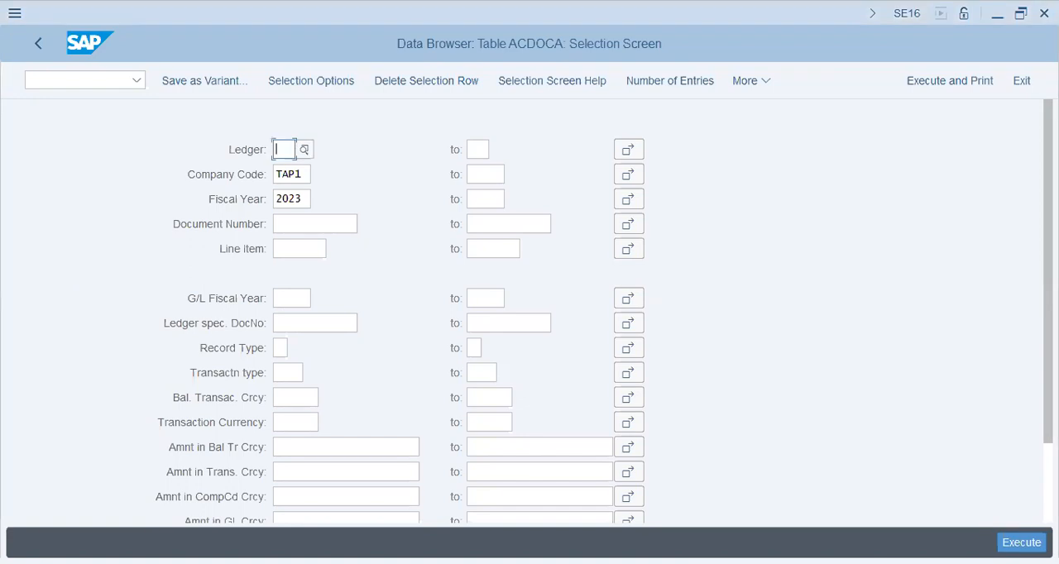
key(F8)
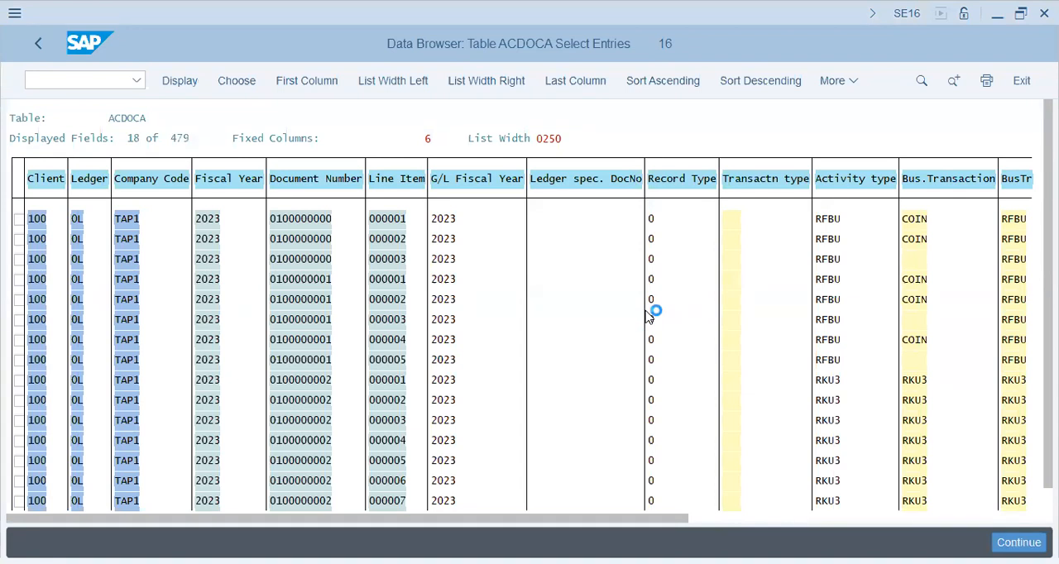
Search the entry list for rku3 and open the detail display of the first matching line item.
key(ctrl+f)
text(rku3)
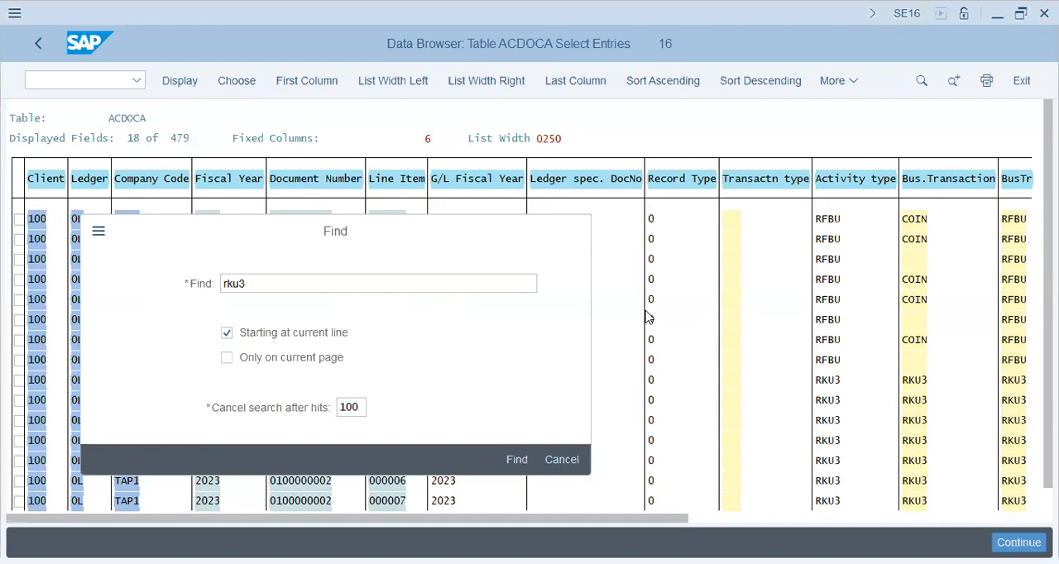
key(Return)
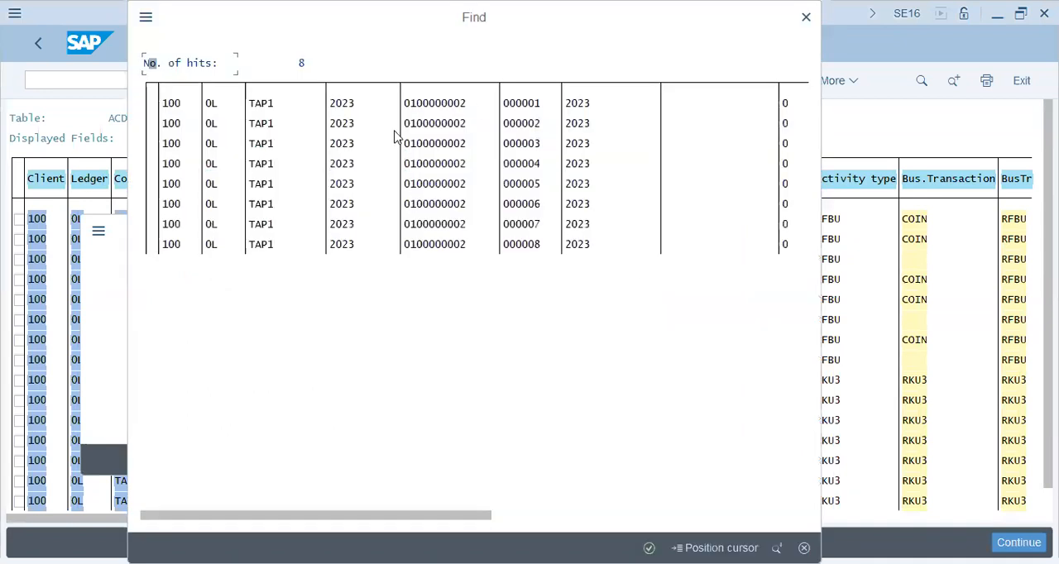
click(523, 108)
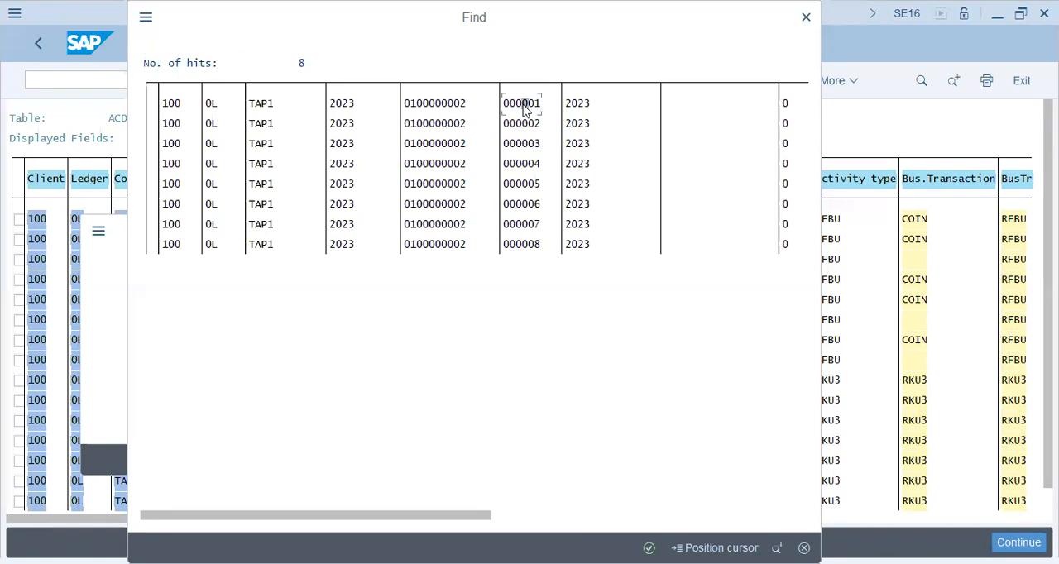
double_click(523, 107)
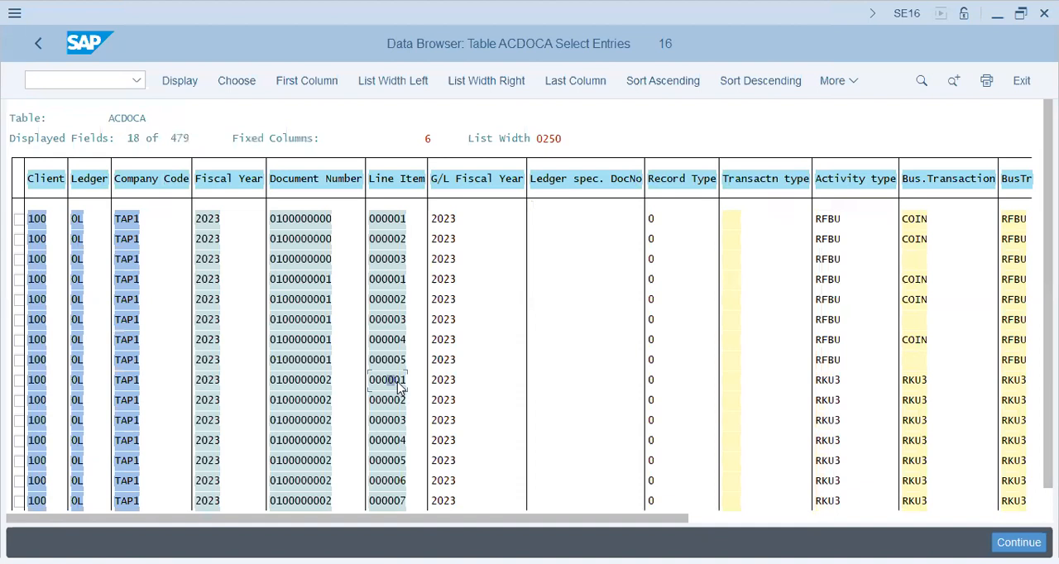
double_click(392, 383)
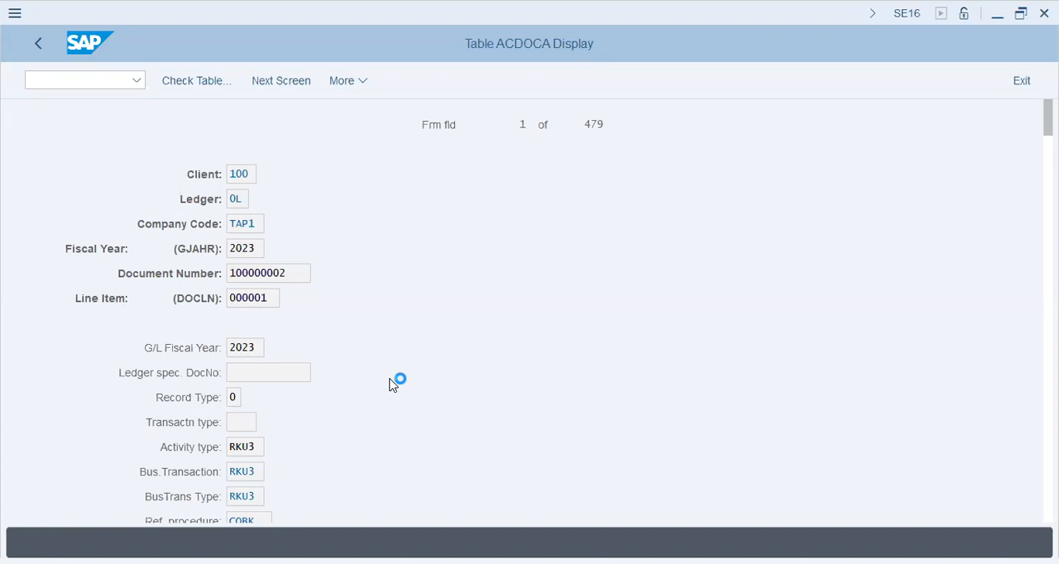
Examine the line item's reference document, currencies, cost center, profit center, partner fields and amounts.
scroll(392, 384, down, 1)
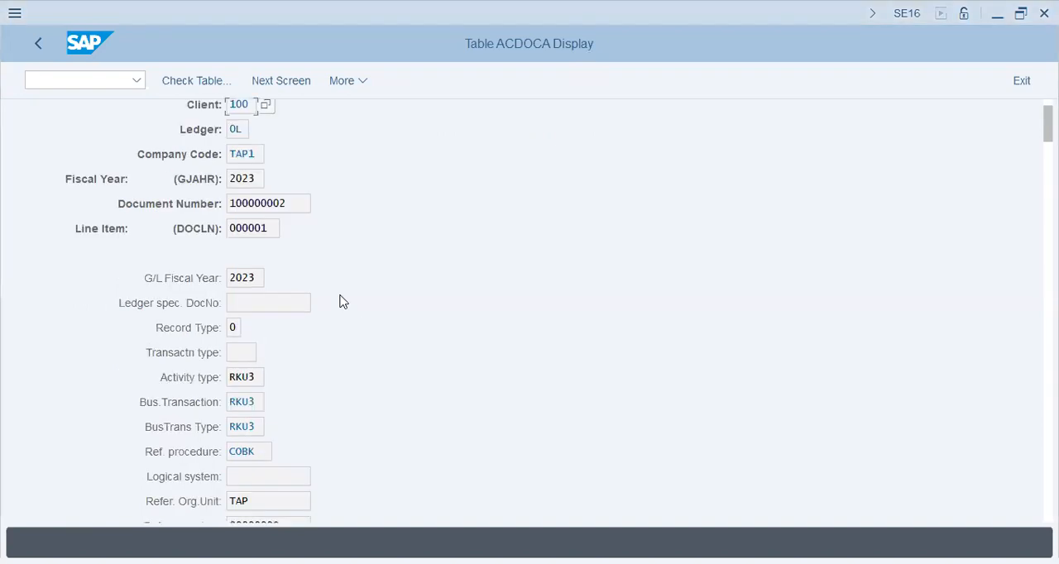
click(289, 204)
scroll(275, 398, down, 1)
scroll(275, 399, down, 6)
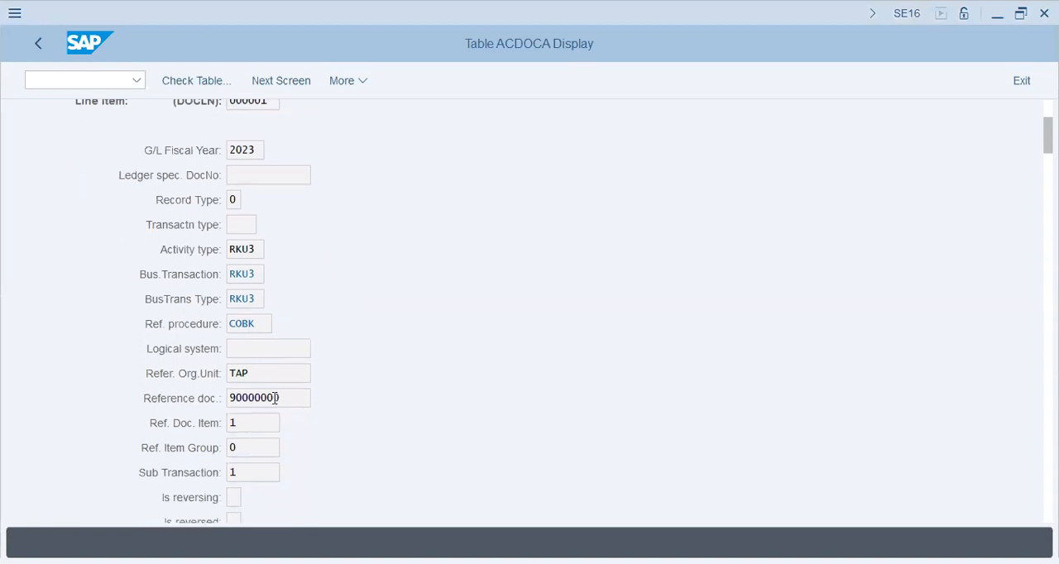
scroll(275, 399, down, 7)
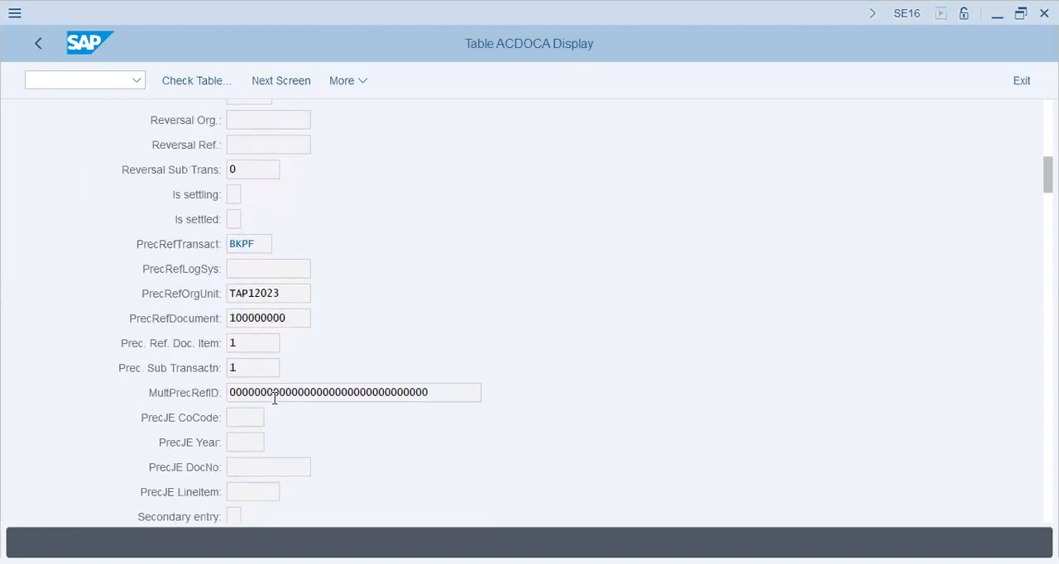
scroll(275, 399, down, 8)
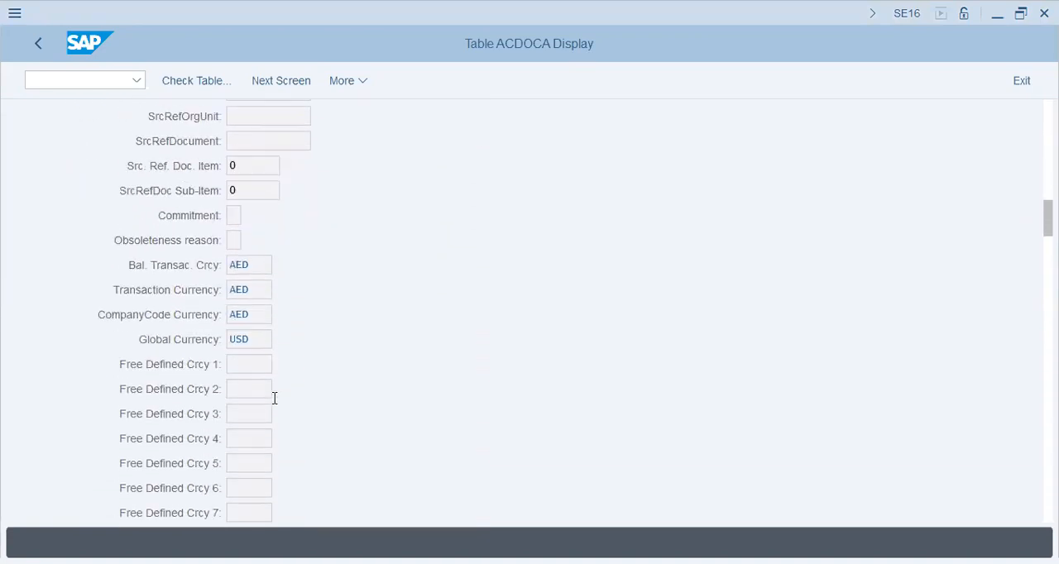
scroll(274, 399, down, 10)
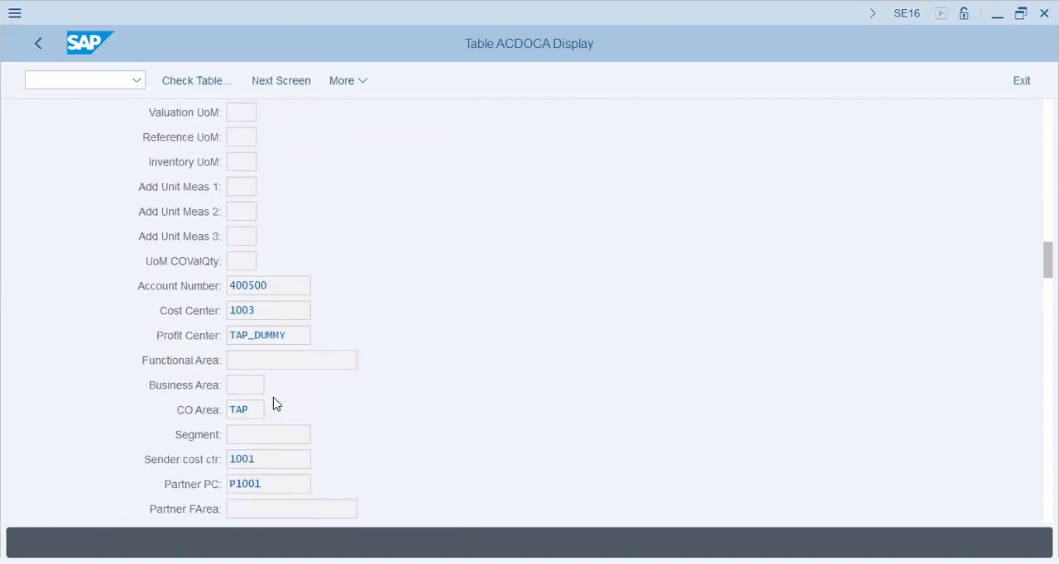
scroll(273, 385, down, 2)
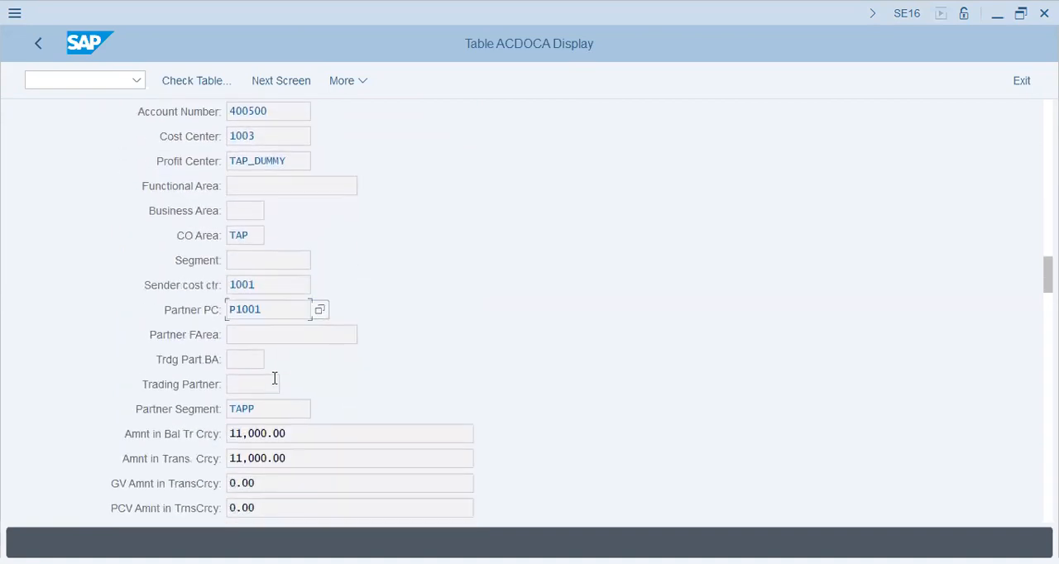
click(279, 285)
scroll(281, 315, down, 5)
scroll(280, 316, down, 10)
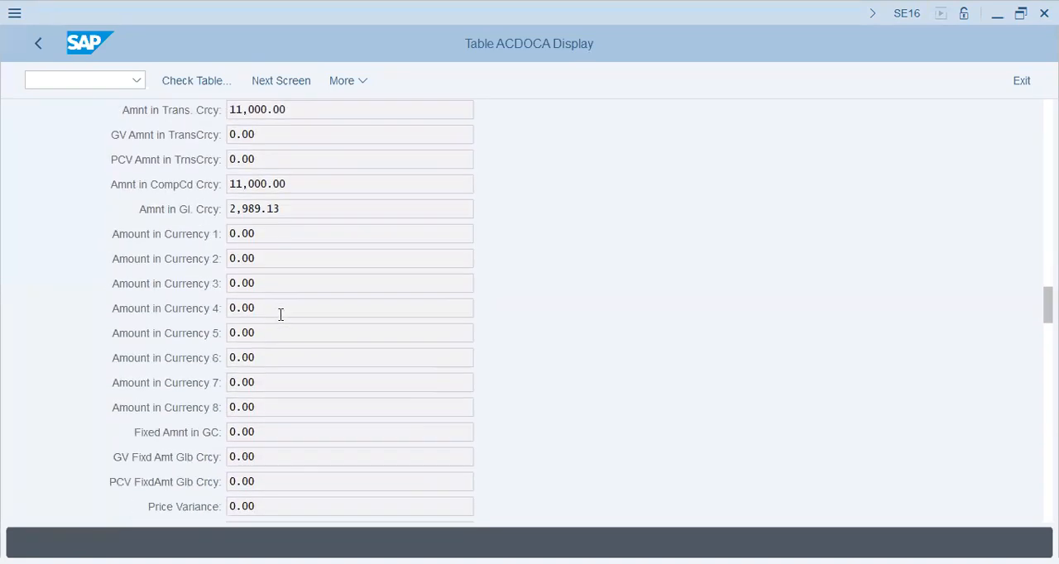
Go to the actual cost line item report for cost centers with transaction KSB1.
click(94, 80)
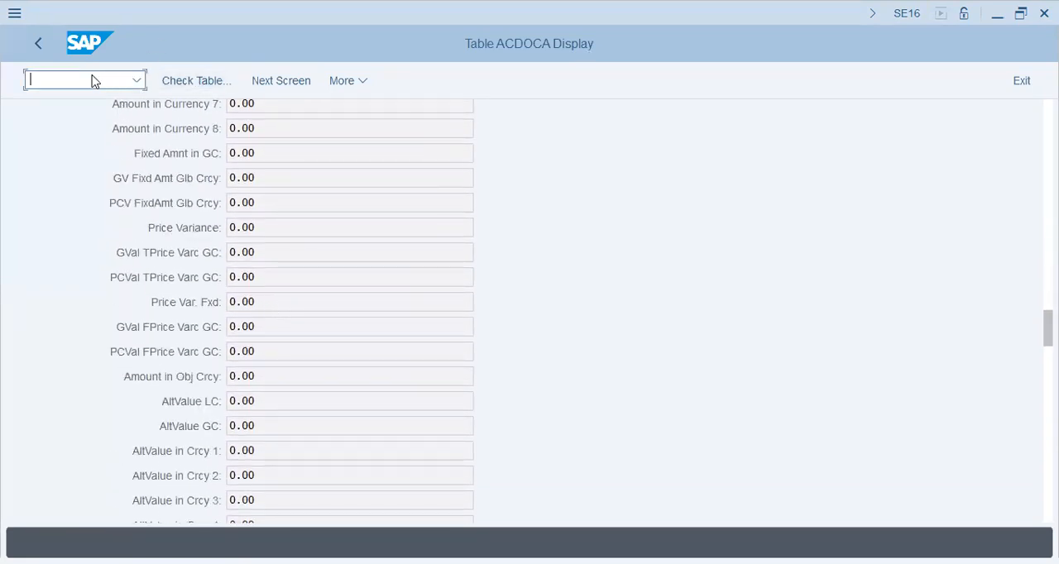
text(/nksd)
key(BackSpace)
key(BackSpace)
text(sb1)
key(Return)
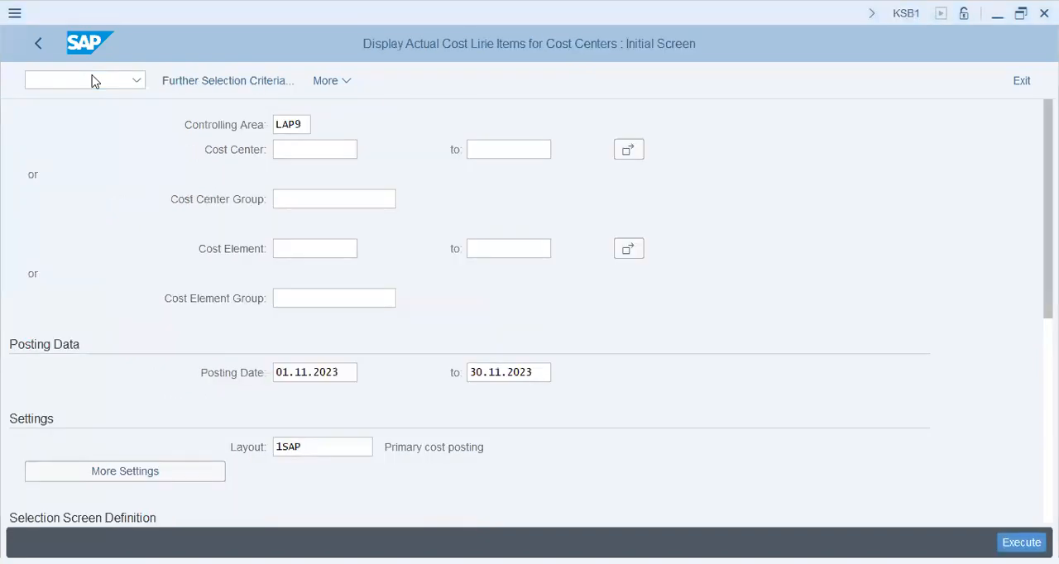
Restrict the cost center line item report to the cost center group prod.
click(334, 199)
text(prdo)
key(BackSpace)
key(BackSpace)
text(od)
key(Tab)
key(Tab)
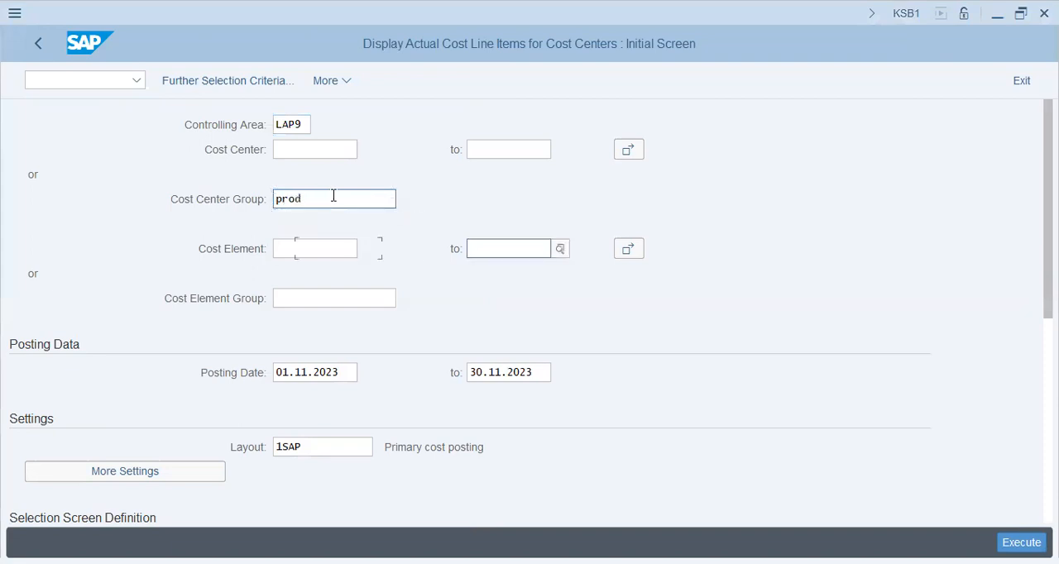
Set the posting date range to start on 01.01.2023 and run the line item report.
drag(346, 372, 286, 364)
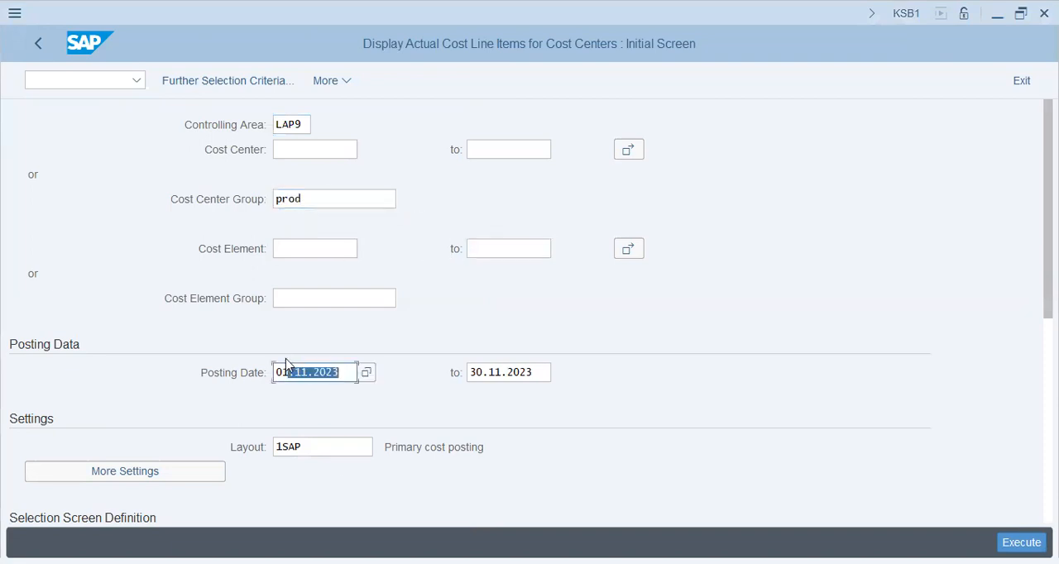
key(BackSpace)
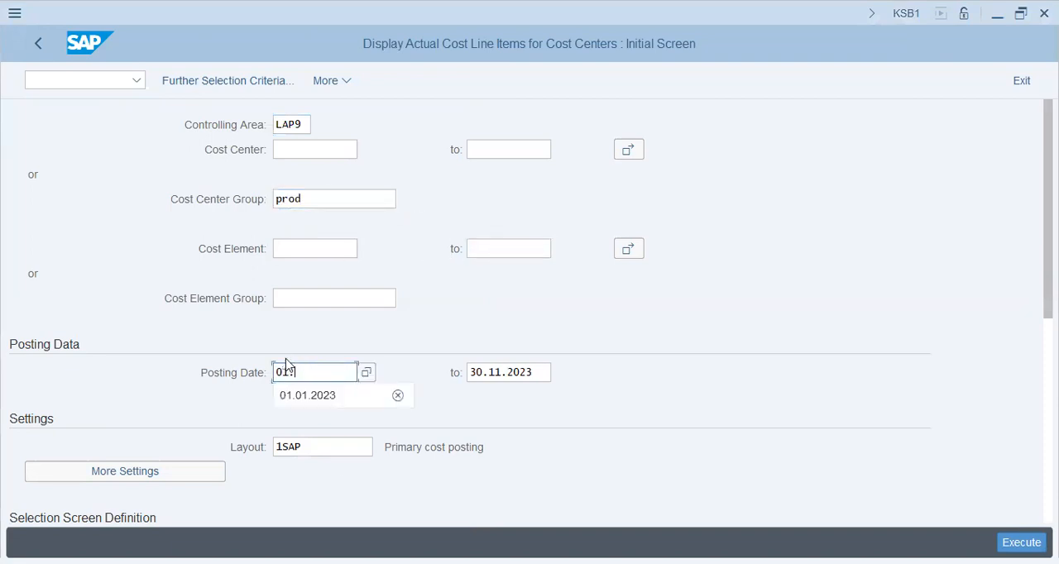
key(Tab)
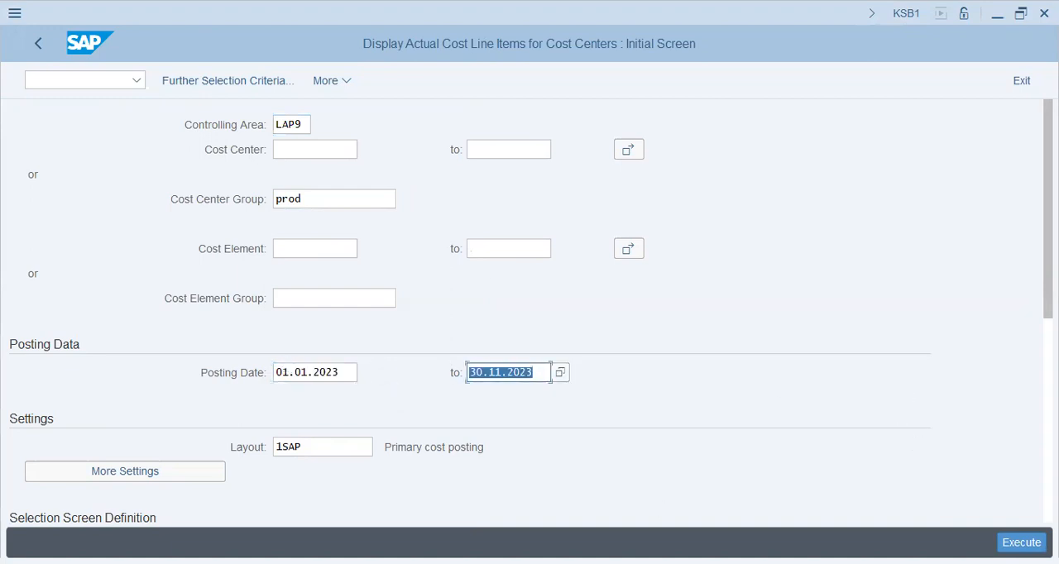
click(1027, 542)
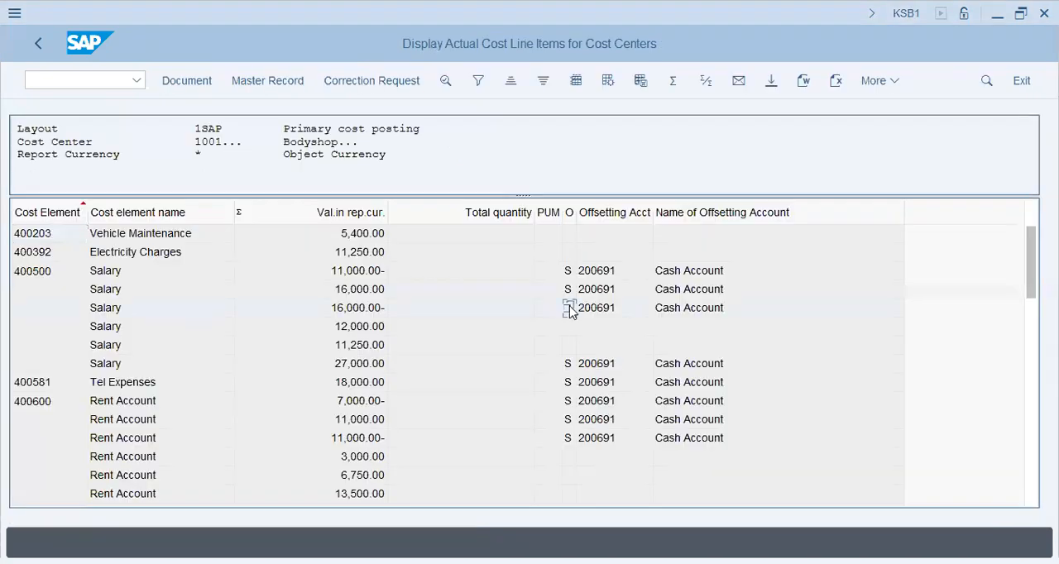
Look through the cost line items, apply layout /1KAP (Primary cost posting-w/ Bus. Trans) and check the RKU3 rows.
scroll(570, 310, down, 2)
scroll(562, 306, up, 2)
scroll(554, 301, down, 3)
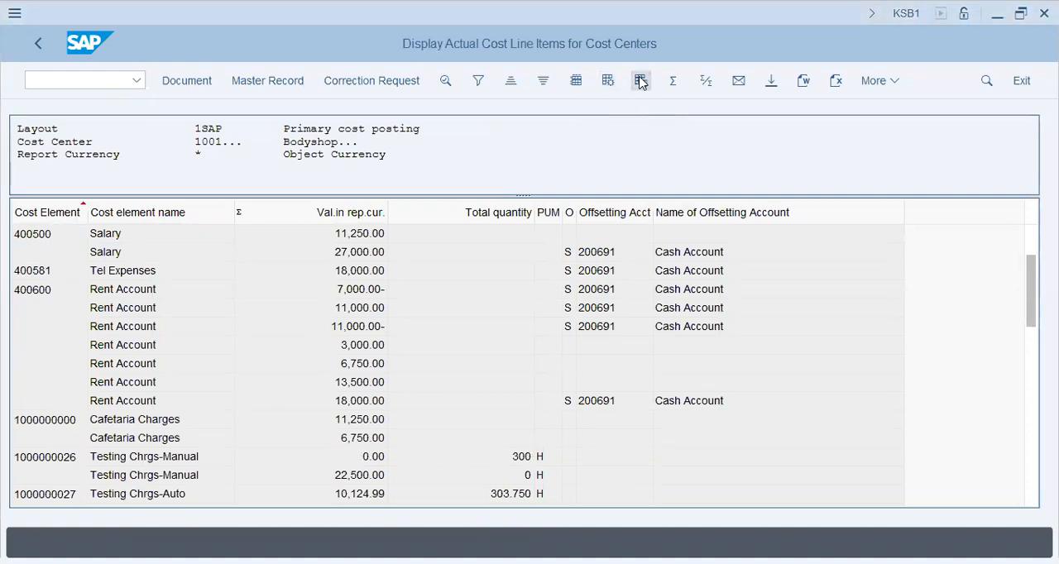
click(608, 82)
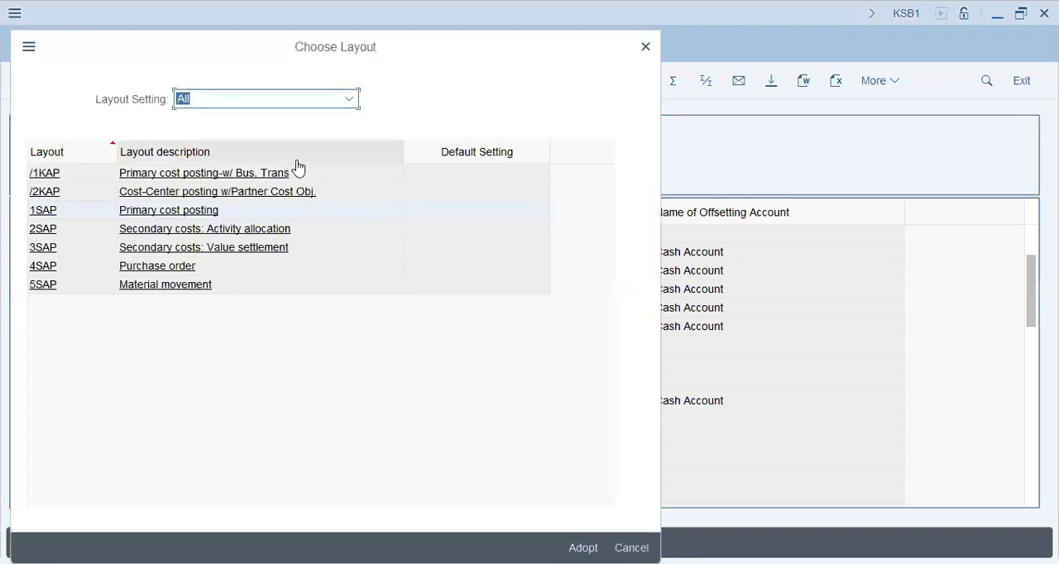
click(271, 175)
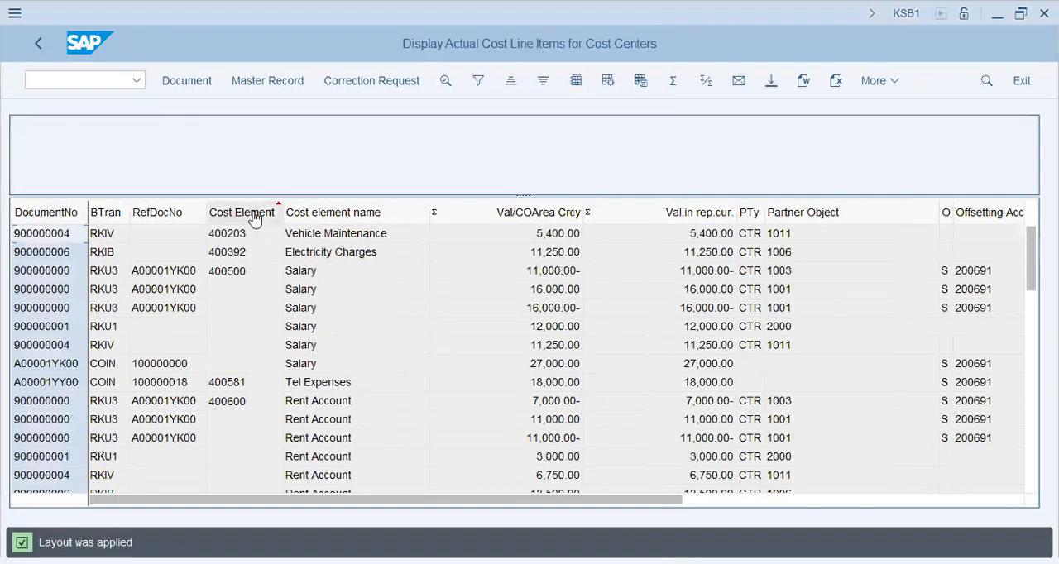
click(98, 309)
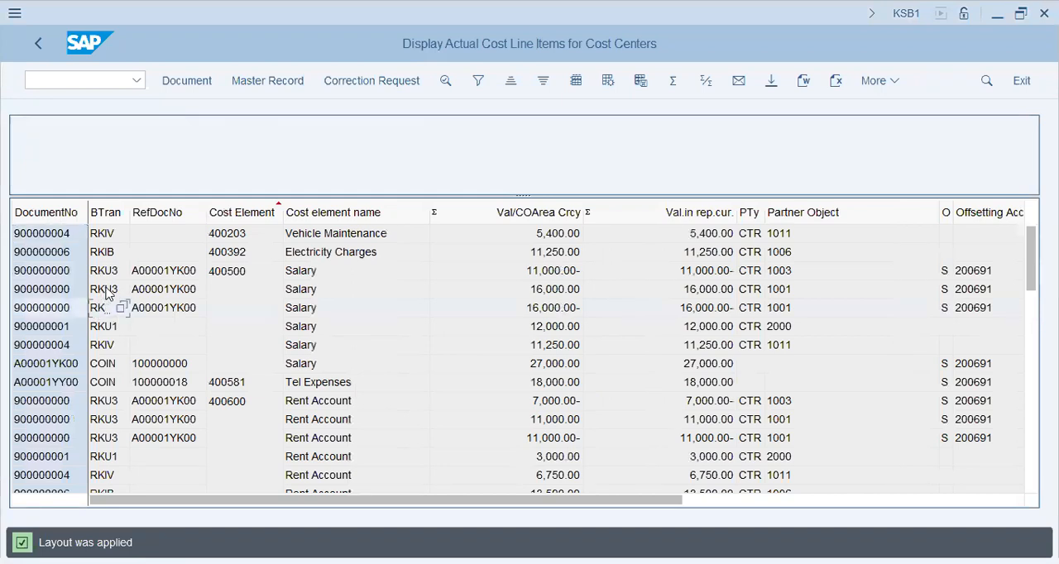
click(107, 292)
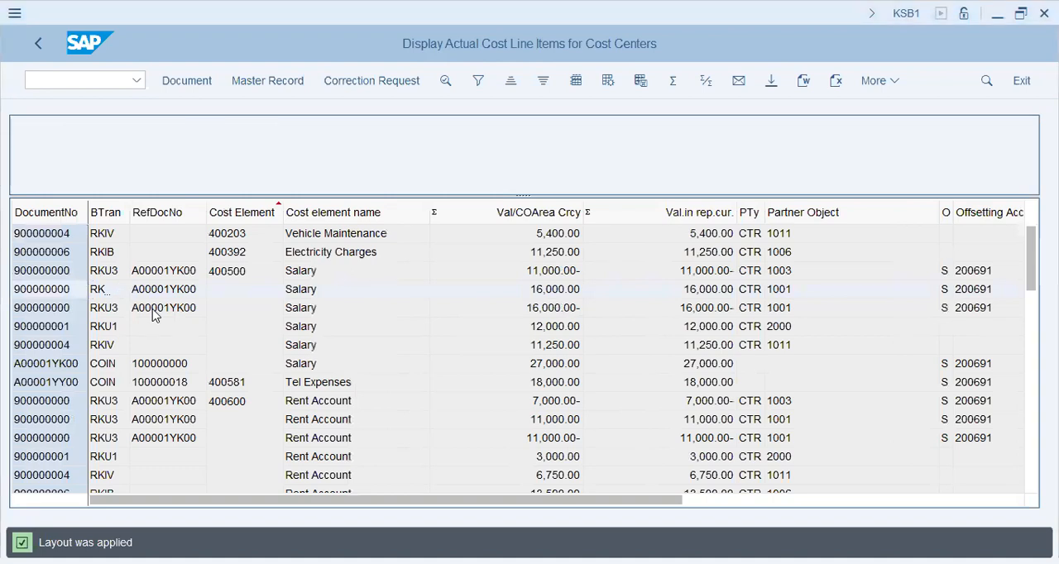
click(83, 81)
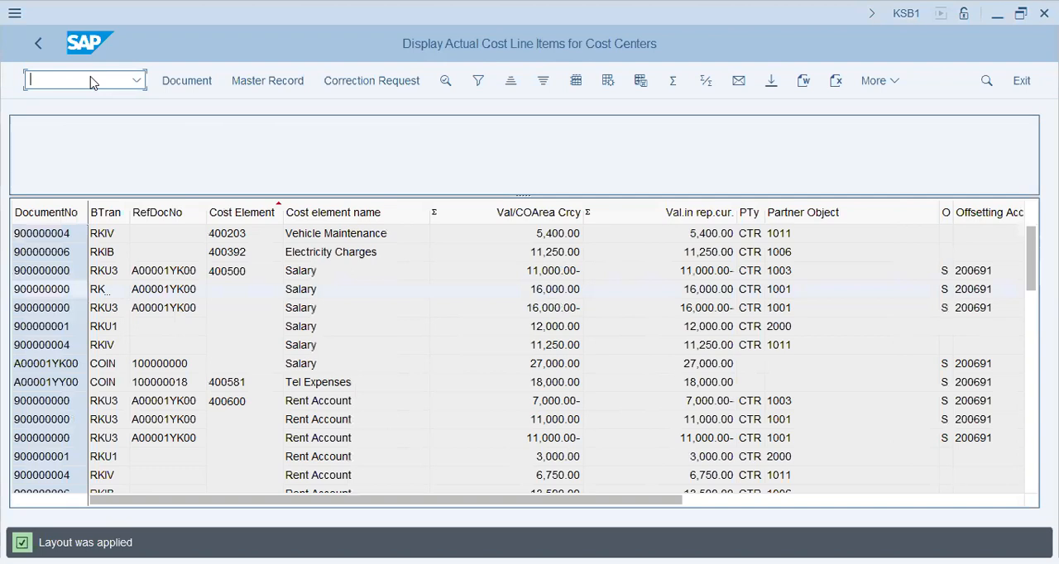
text(/nksb1)
key(Return)
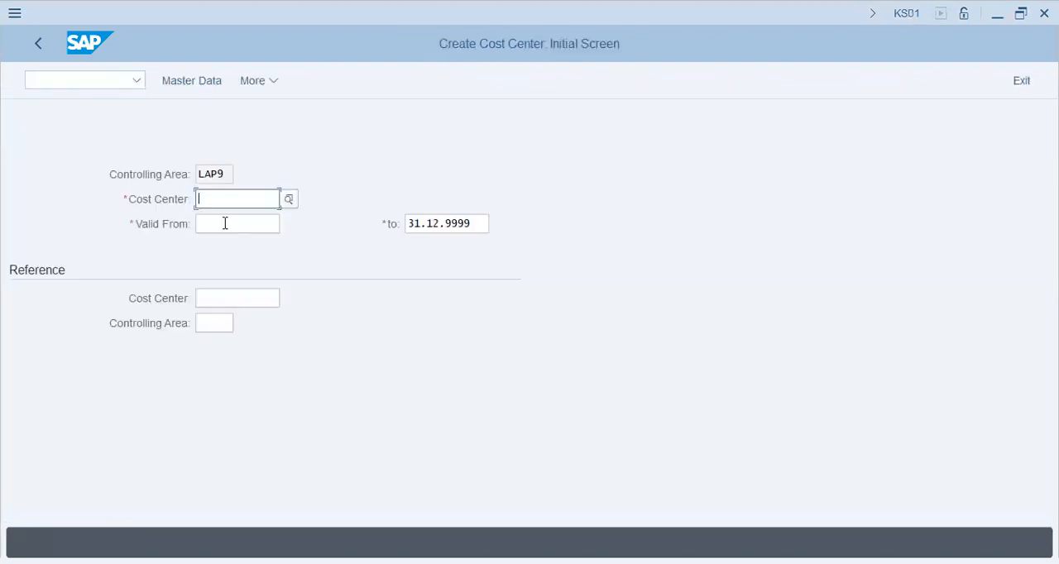
text(1000)
key(Return)
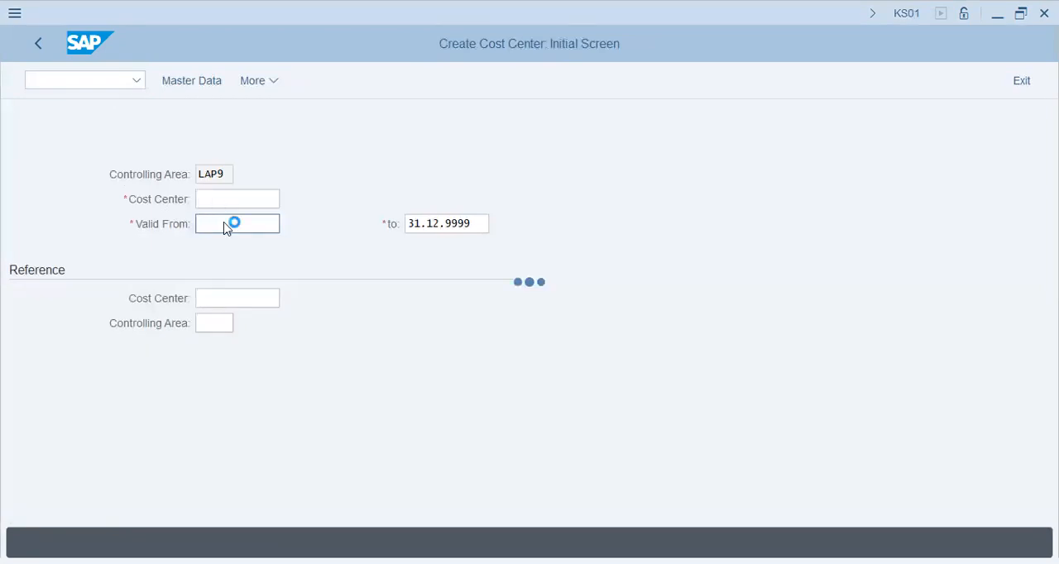
text(2000)
key(Tab)
key(Tab)
click(226, 223)
text(01.01.2023)
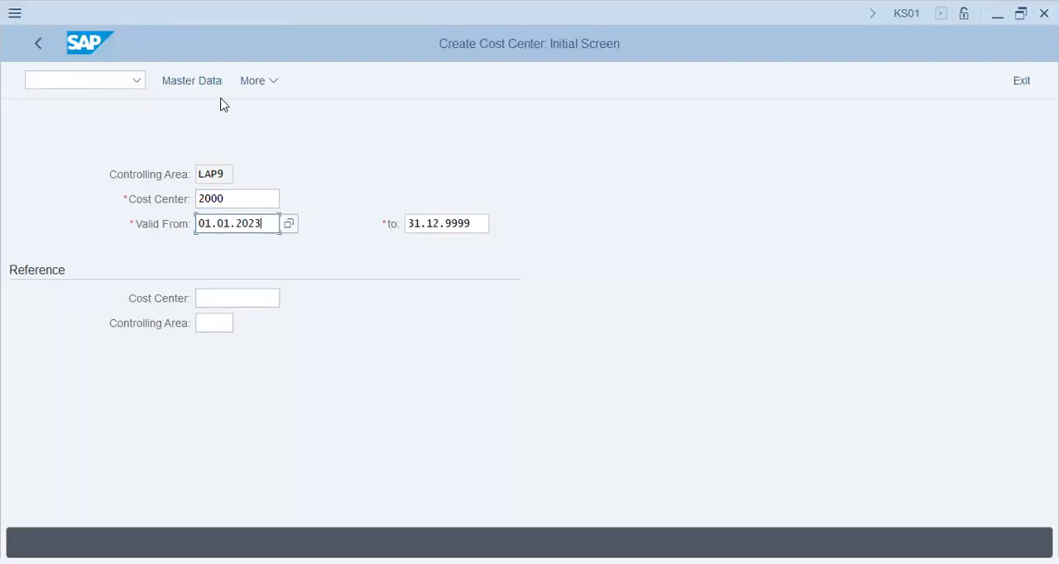
Set the controlling area to TAP with transaction OKKS and return to cost center creation with KS01.
click(123, 83)
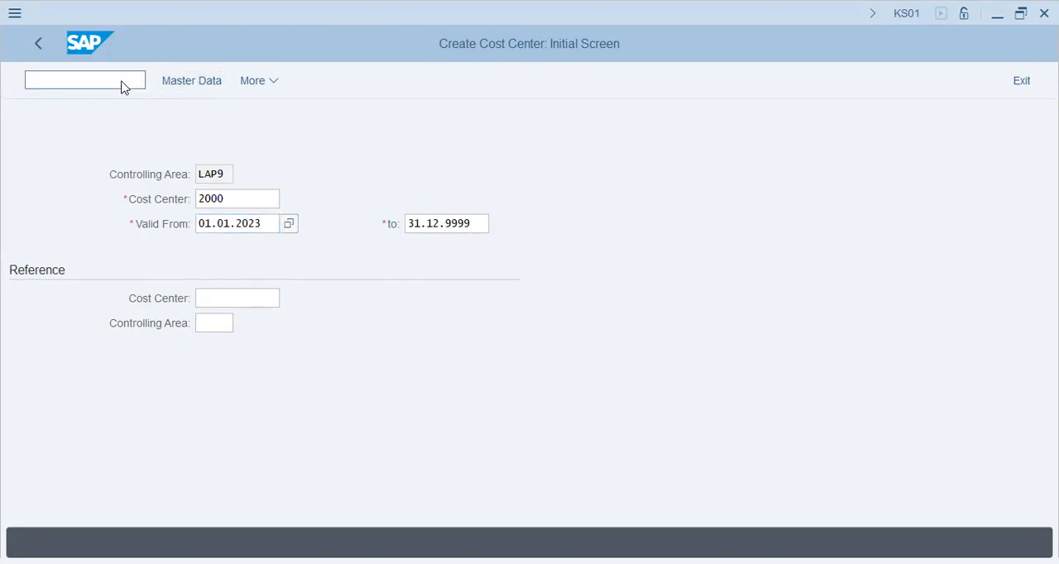
text(/nks02)
key(Return)
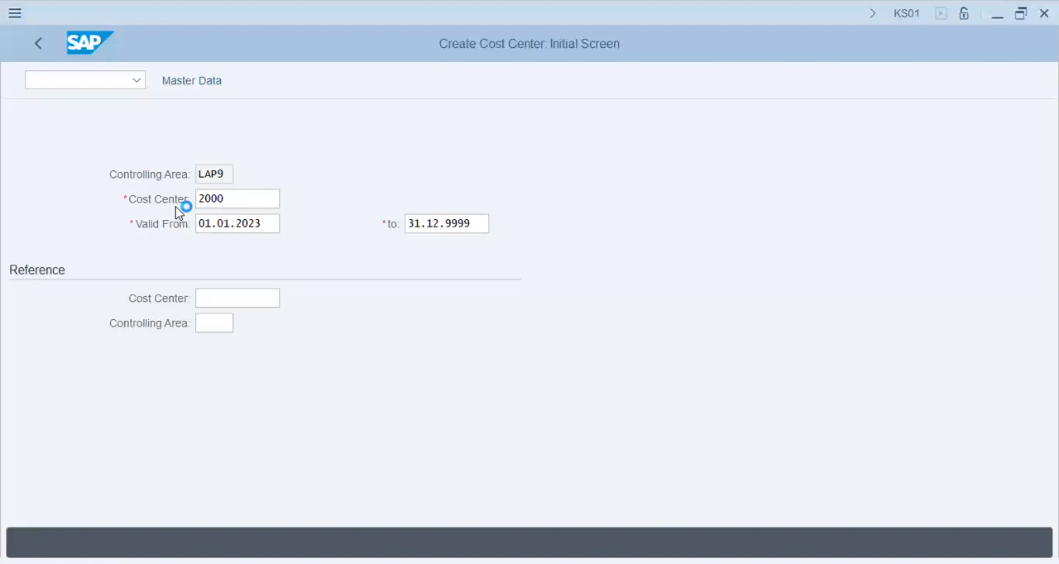
text(tap)
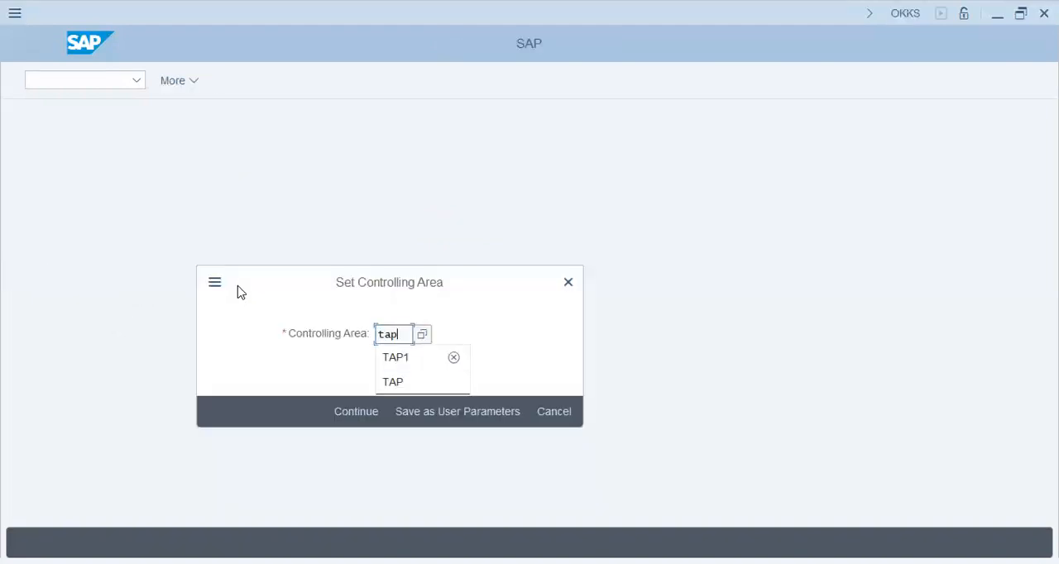
key(Return)
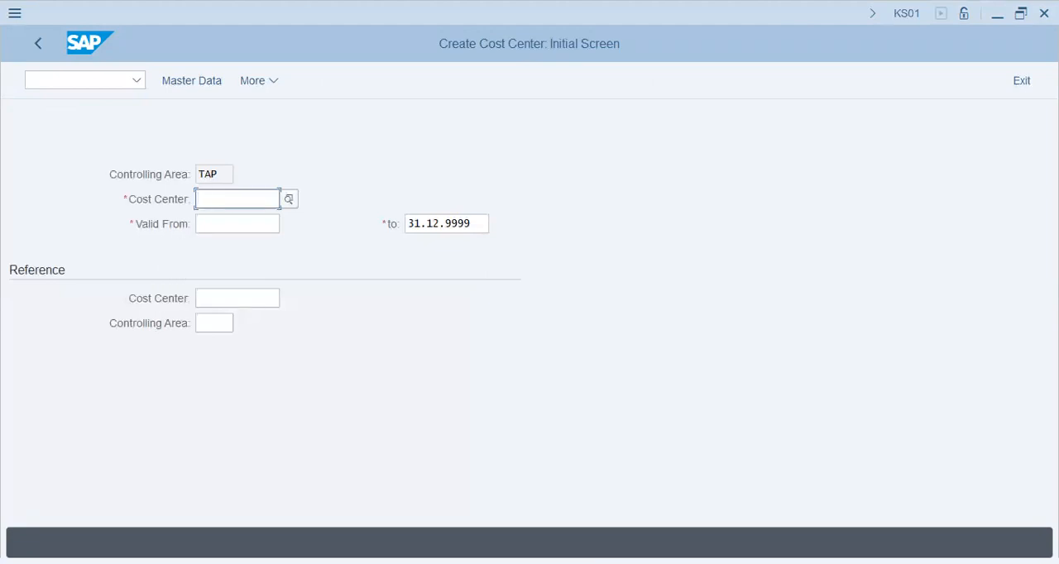
Enter cost center 2000 with a validity start of 01.01.2023 and open its master data.
text(2000)
key(Tab)
text(01.01.2023)
key(Down)
key(Return)
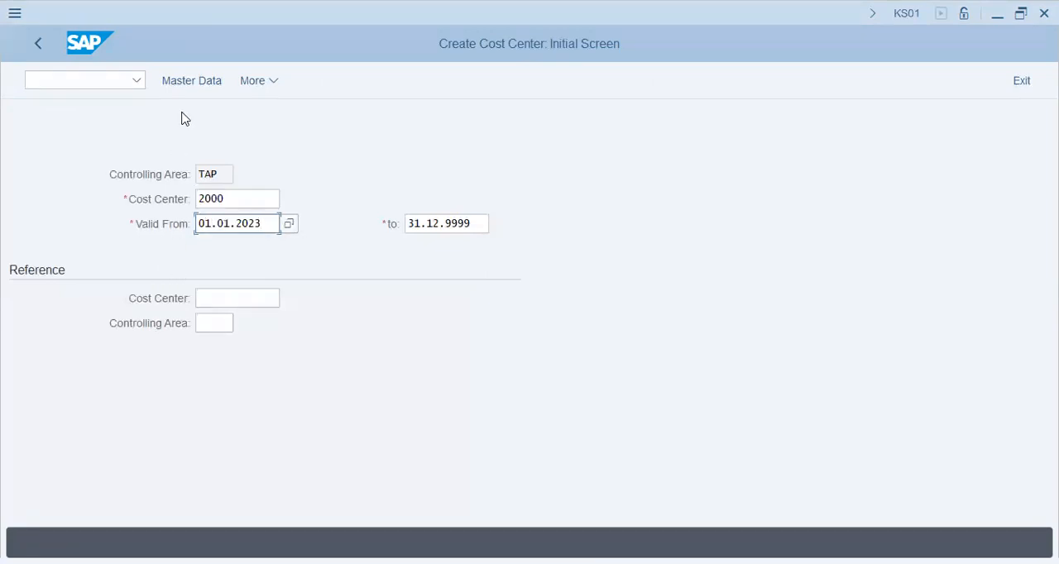
click(194, 81)
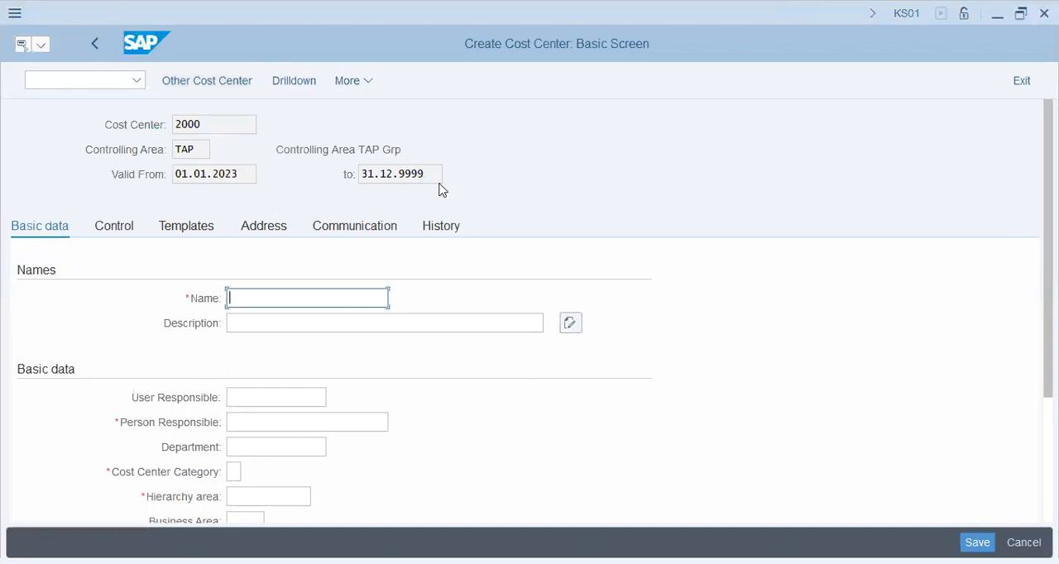
key(alt+Tab)
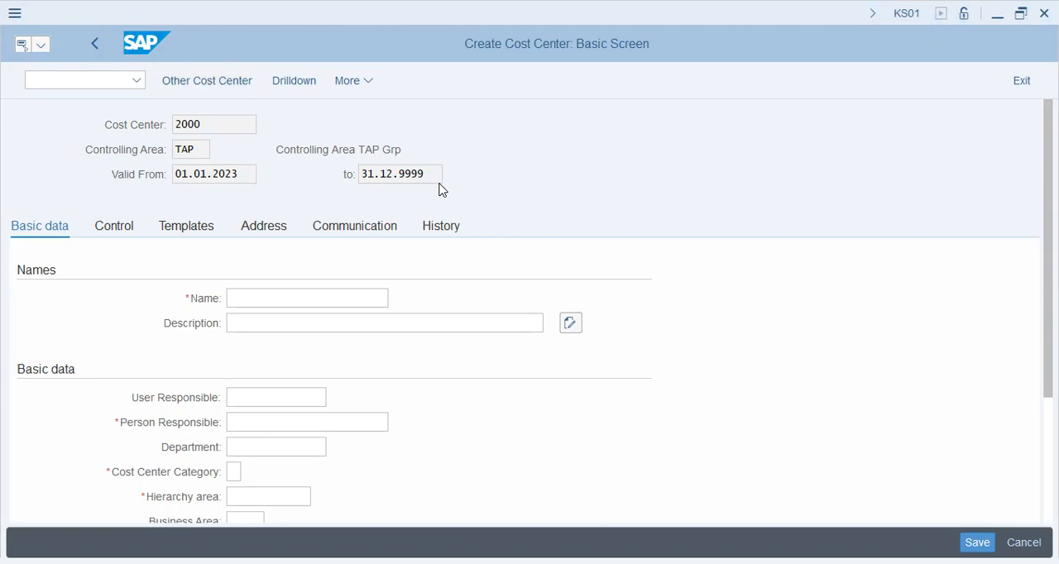
key(alt+Tab)
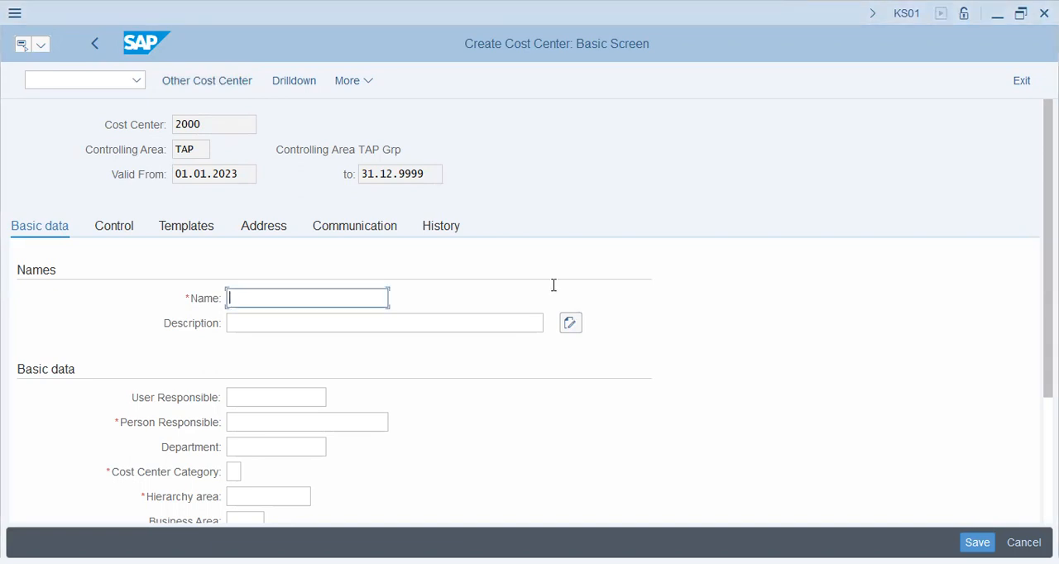
key(alt+Tab)
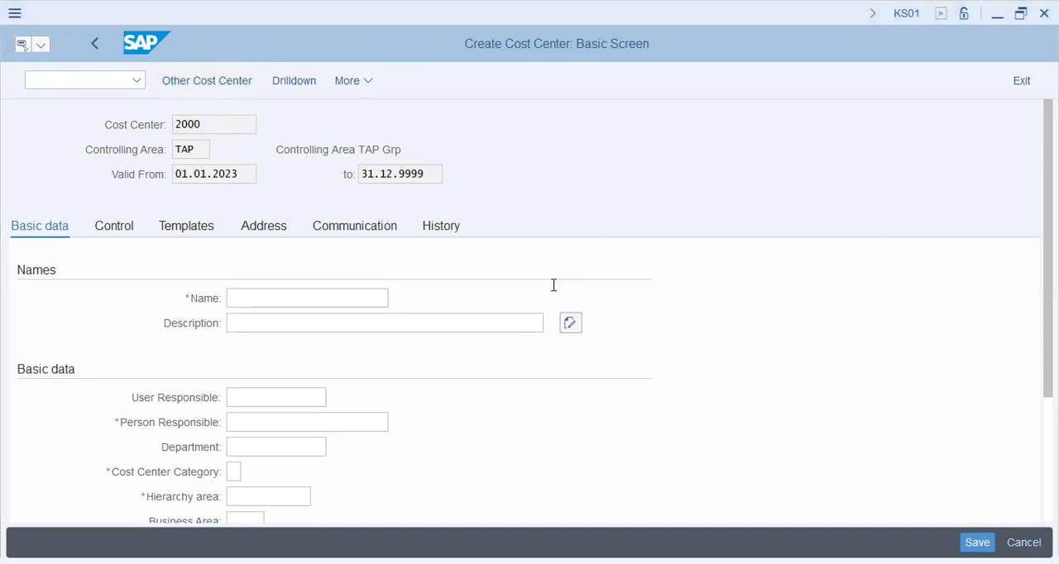
key(alt+Tab)
Try naming the cost center Comm for 1001,1002,0.
text(co)
key(BackSpace)
key(BackSpace)
text(Comm for CC1.)
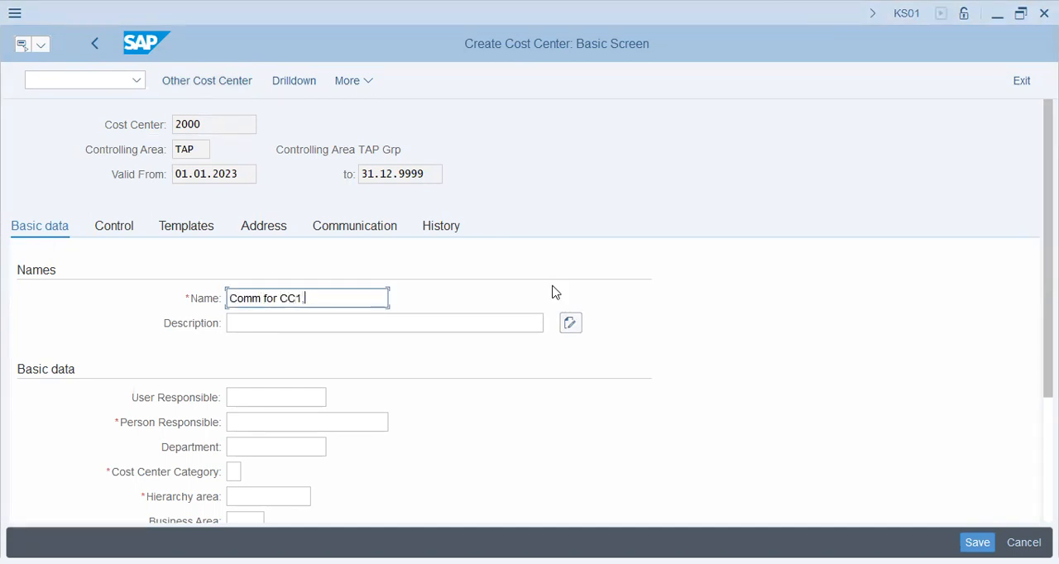
key(alt+Tab)
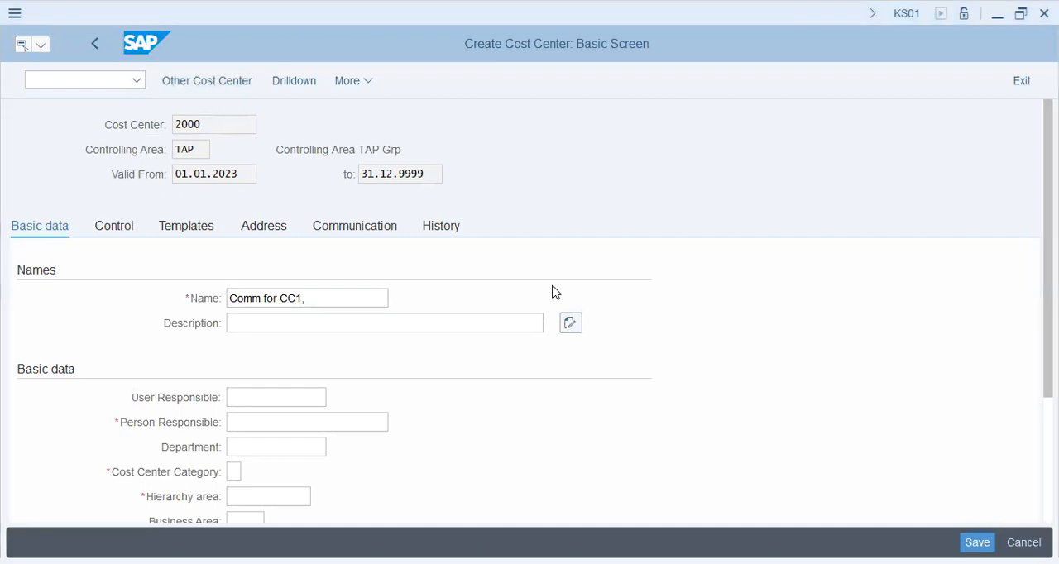
key(alt+Tab)
key(BackSpace)
key(BackSpace)
key(BackSpace)
key(BackSpace)
text(1001,1002)
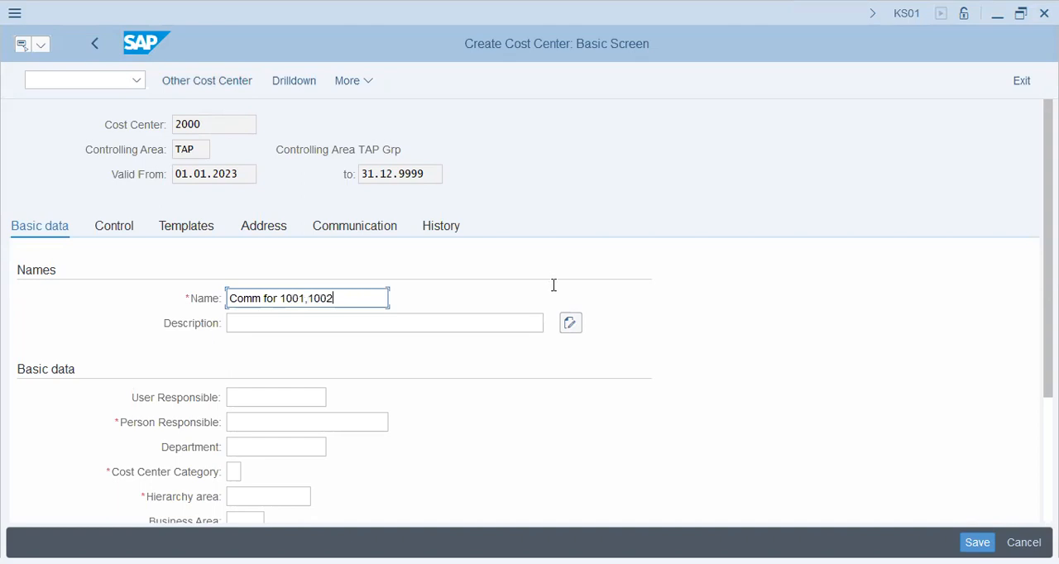
text(,0)
key(alt+Tab)
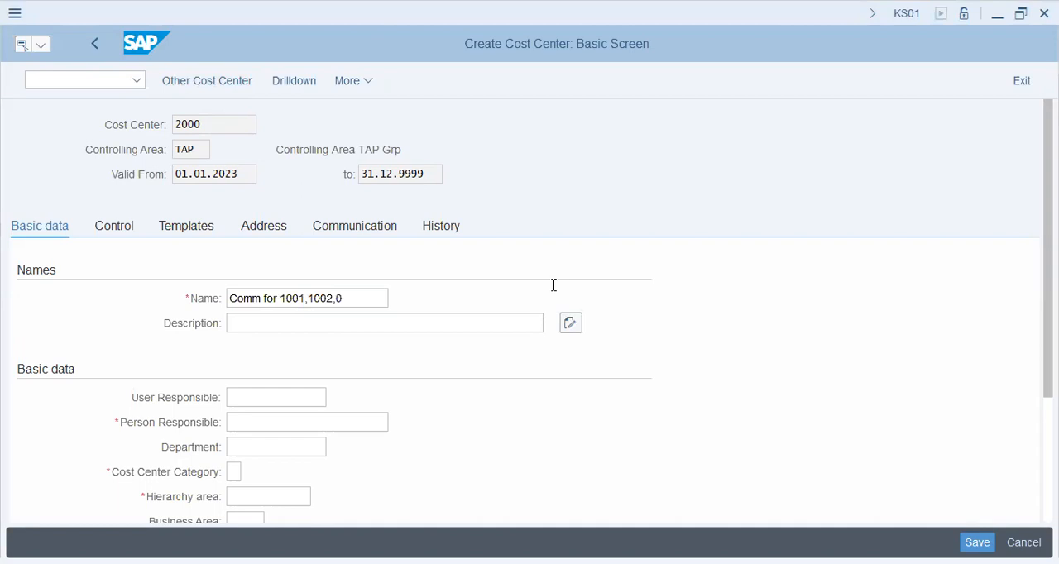
Change the cost center's name to Common CC.
key(alt+Tab)
key(BackSpace)
key(BackSpace)
key(BackSpace)
key(BackSpace)
key(BackSpace)
key(BackSpace)
key(BackSpace)
key(BackSpace)
key(BackSpace)
key(BackSpace)
key(BackSpace)
key(BackSpace)
key(BackSpace)
key(BackSpace)
key(BackSpace)
text(on CC)
Describe the cost center as Common CC for 1001, 1002, 1003.
key(Tab)
text(Common CC )
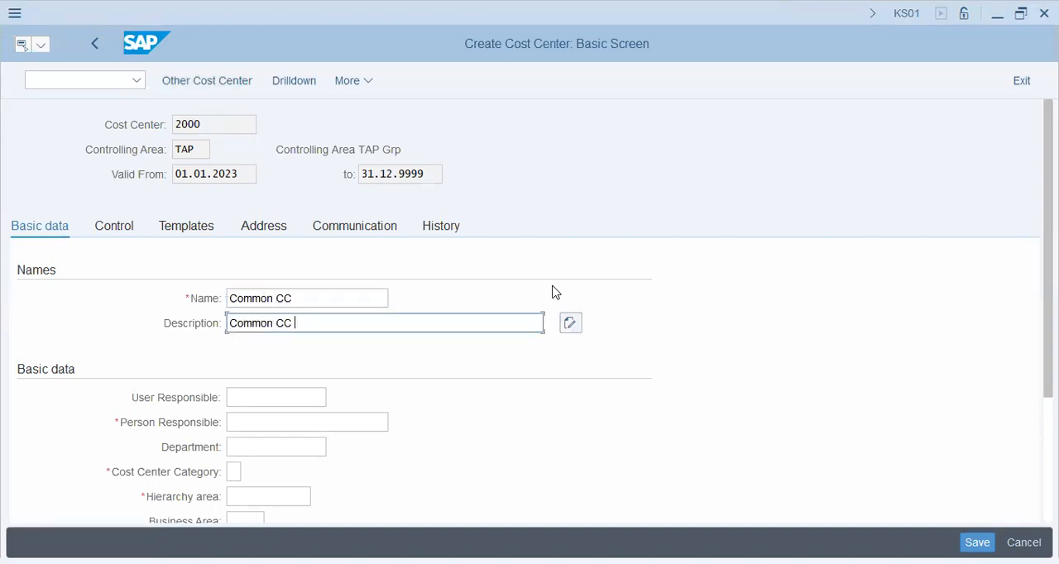
text(for 1001, 1002, 103)
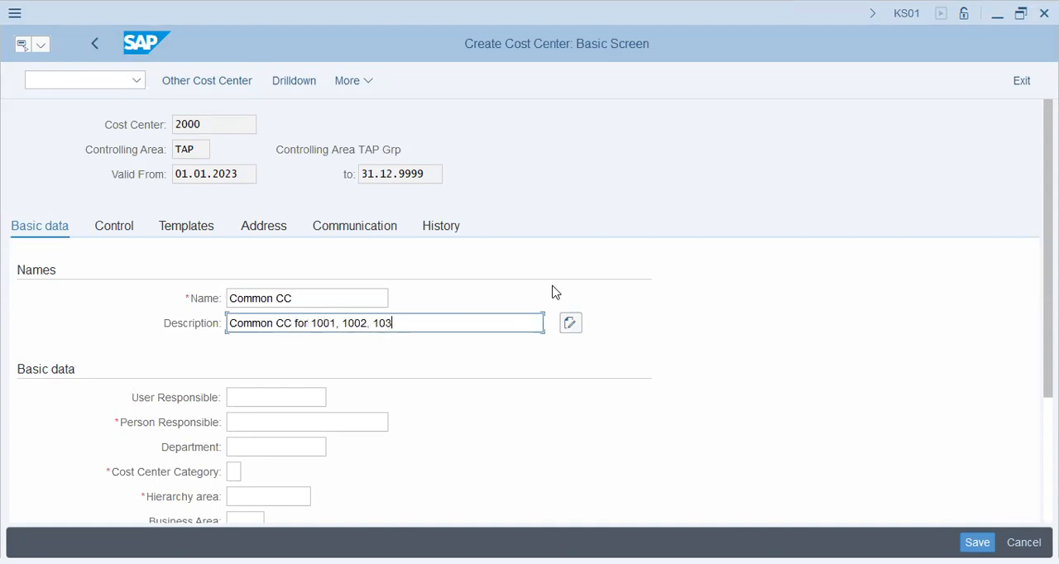
key(BackSpace)
text(03)
key(alt+Tab)
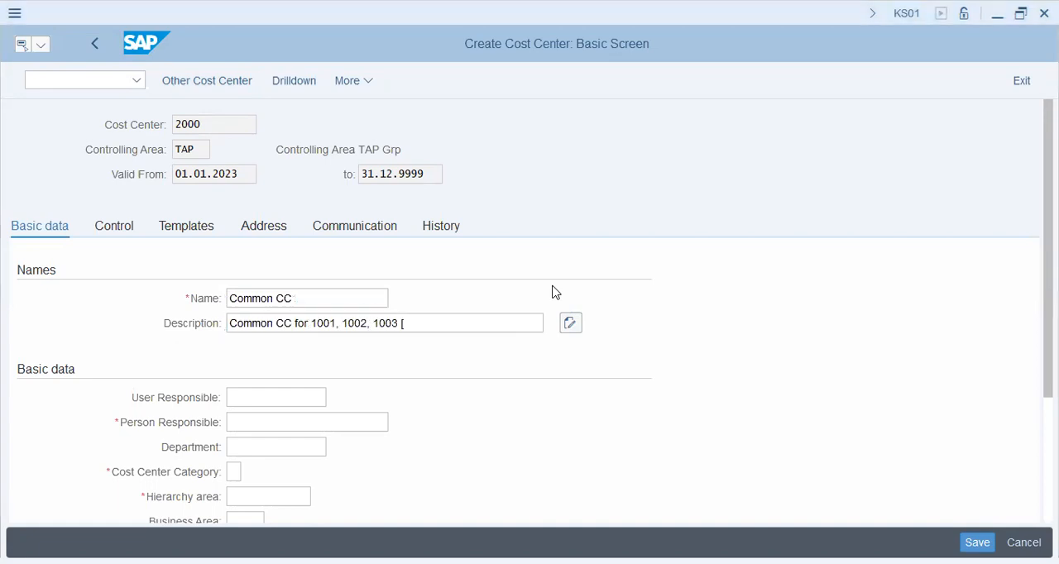
text([)
key(alt+Tab)
text(KPPCC)
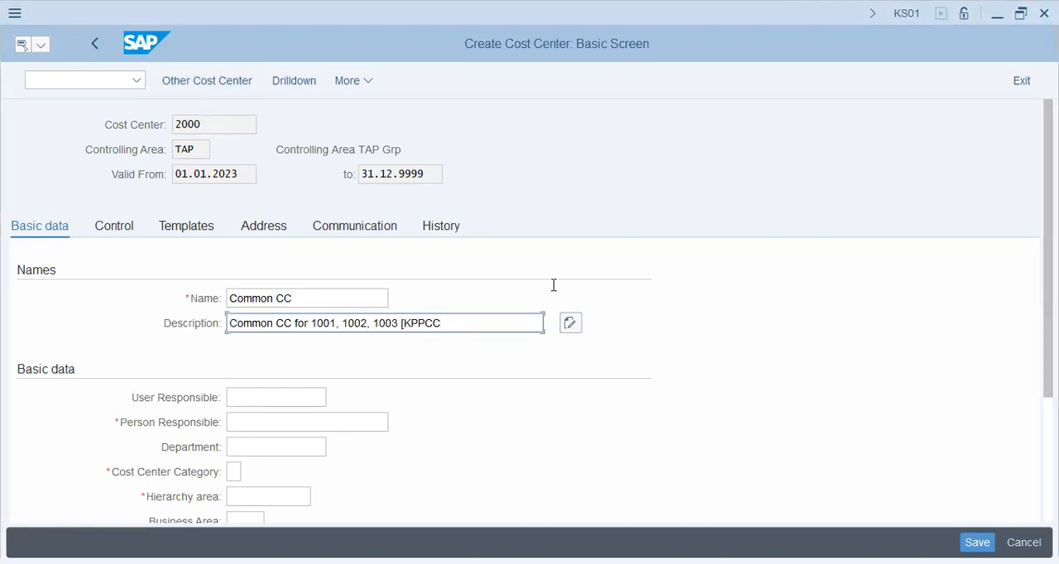
text(10)
key(BackSpace)
key(BackSpace)
key(BackSpace)
key(BackSpace)
key(BackSpace)
key(BackSpace)
key(BackSpace)
key(BackSpace)
key(BackSpace)
Fill in the name of the person responsible for the cost center.
key(Tab)
key(Tab)
key(Tab)
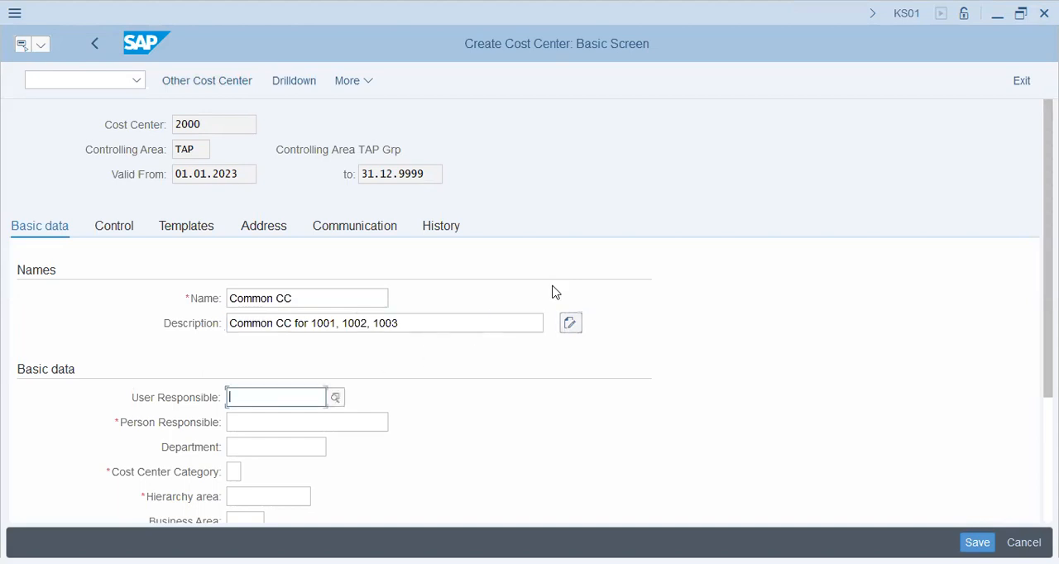
key(shift+Tab)
text(jM)
text(im)
key(Tab)
key(Tab)
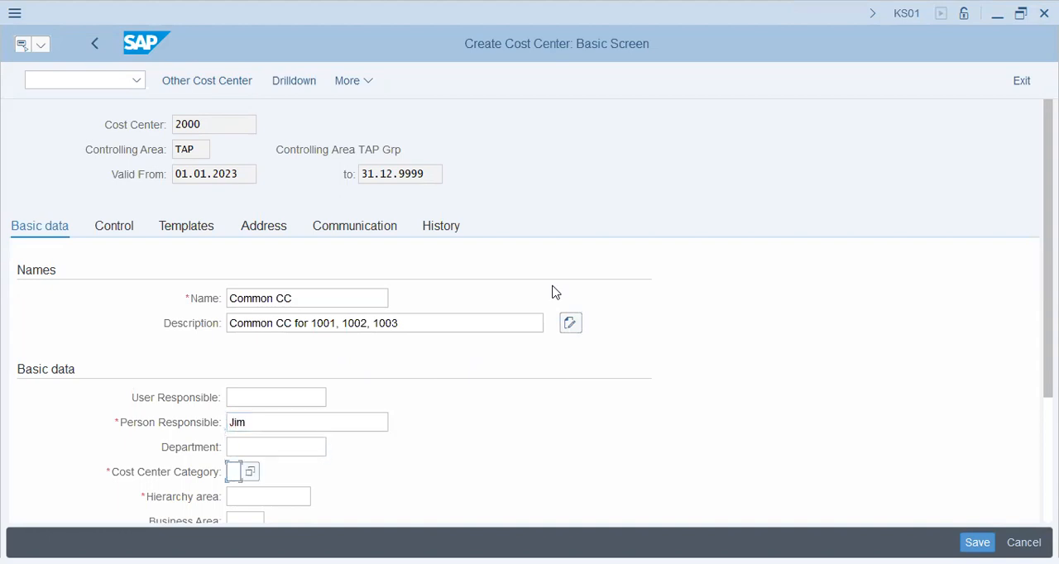
Set the cost center category to F, Production, from the list of possible values.
key(F4)
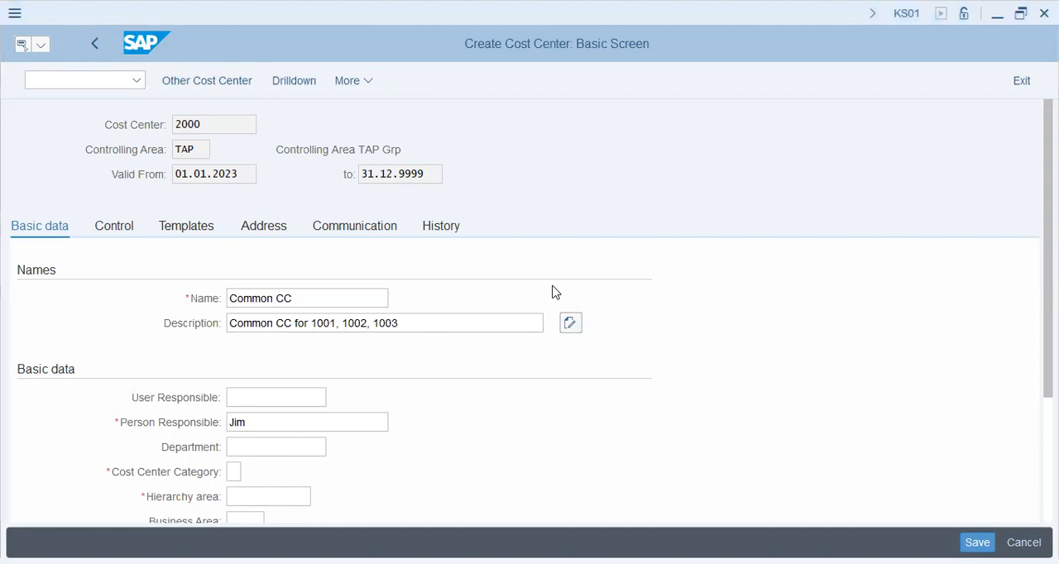
click(555, 292)
scroll(509, 275, down, 3)
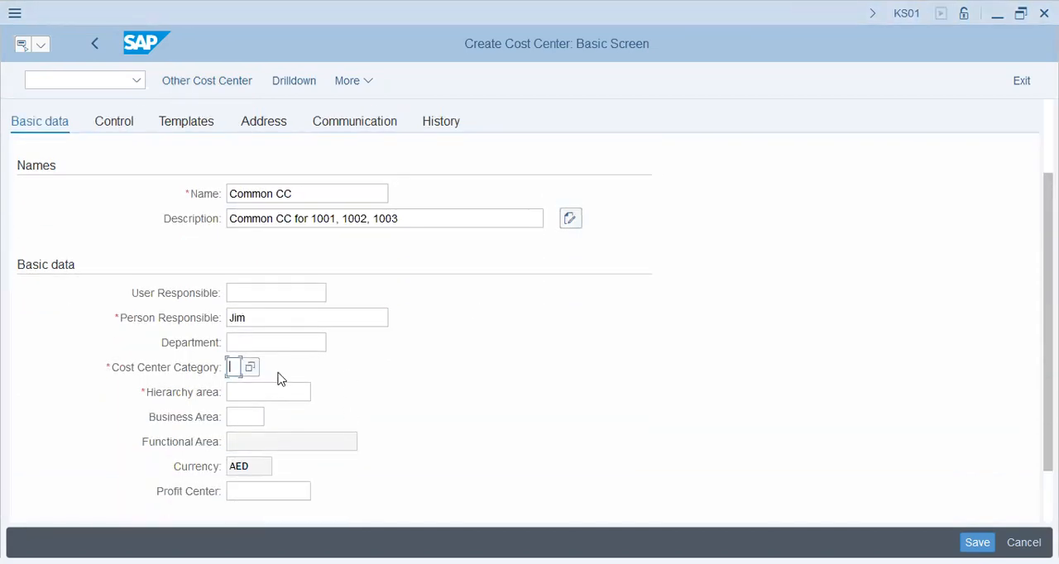
click(250, 367)
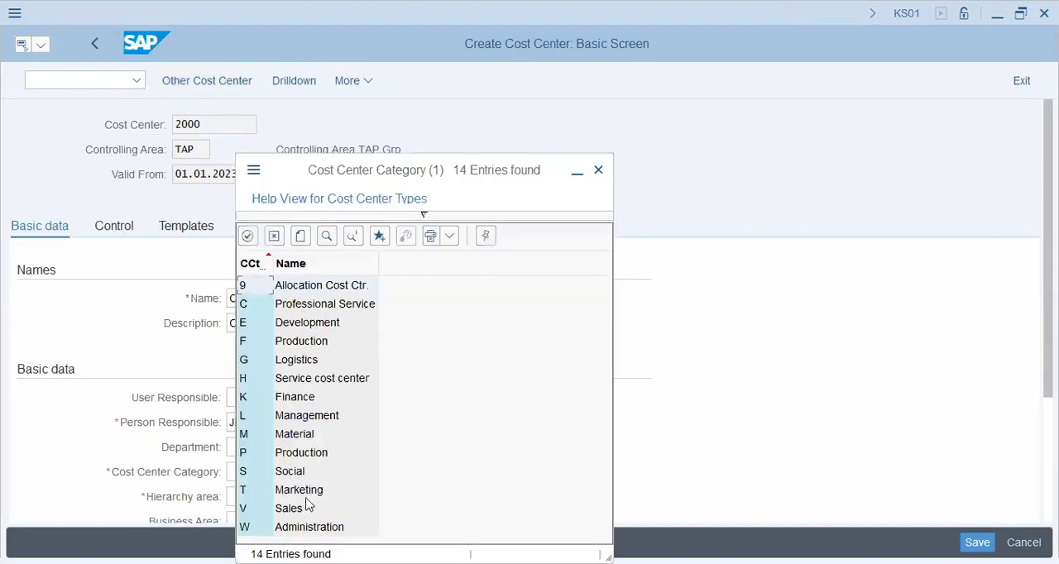
click(308, 490)
double_click(308, 342)
Assign the cost center to the hierarchy area STD_HIER.
click(249, 499)
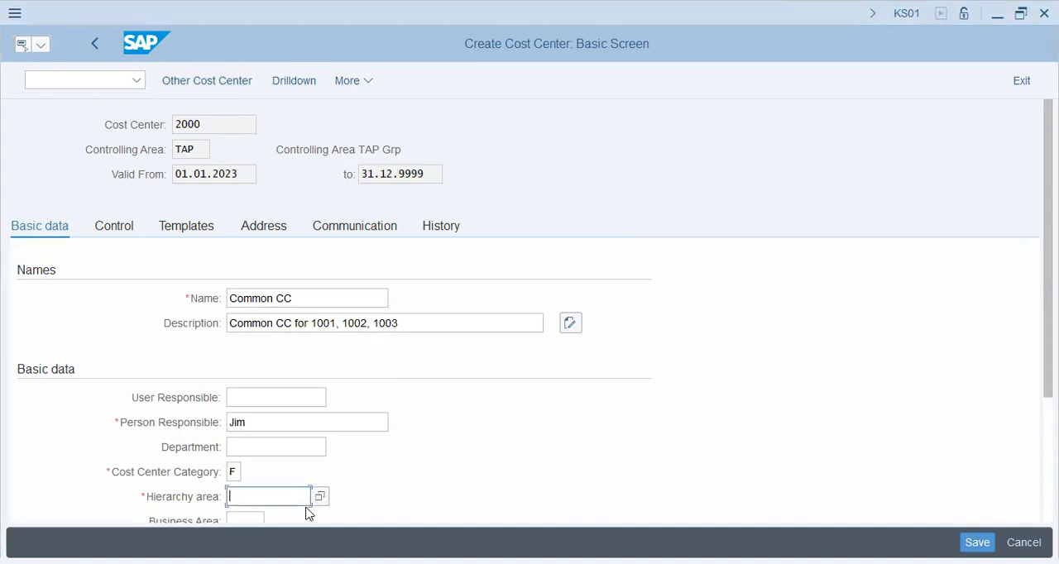
click(320, 497)
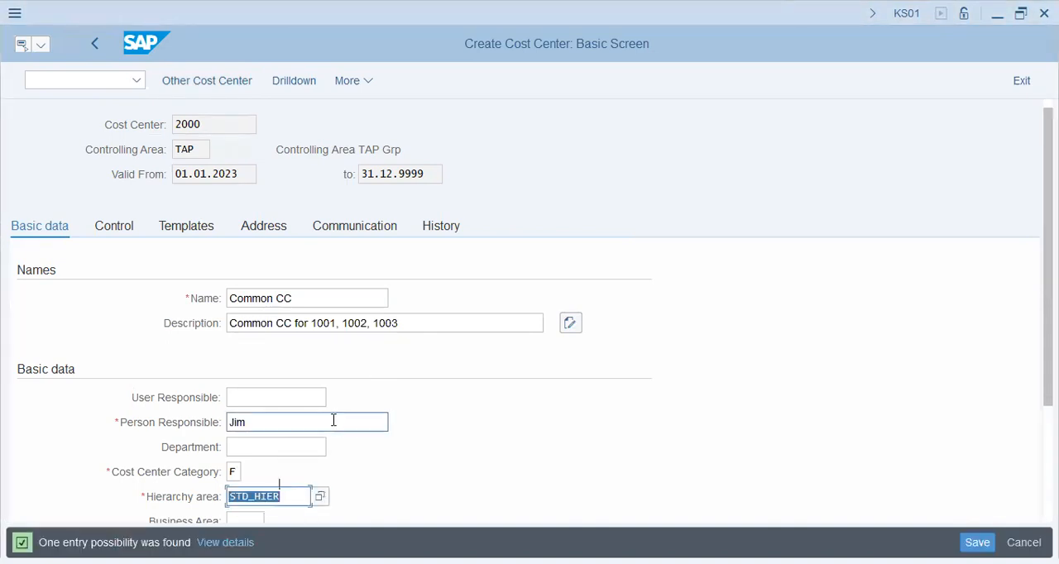
scroll(333, 422, down, 2)
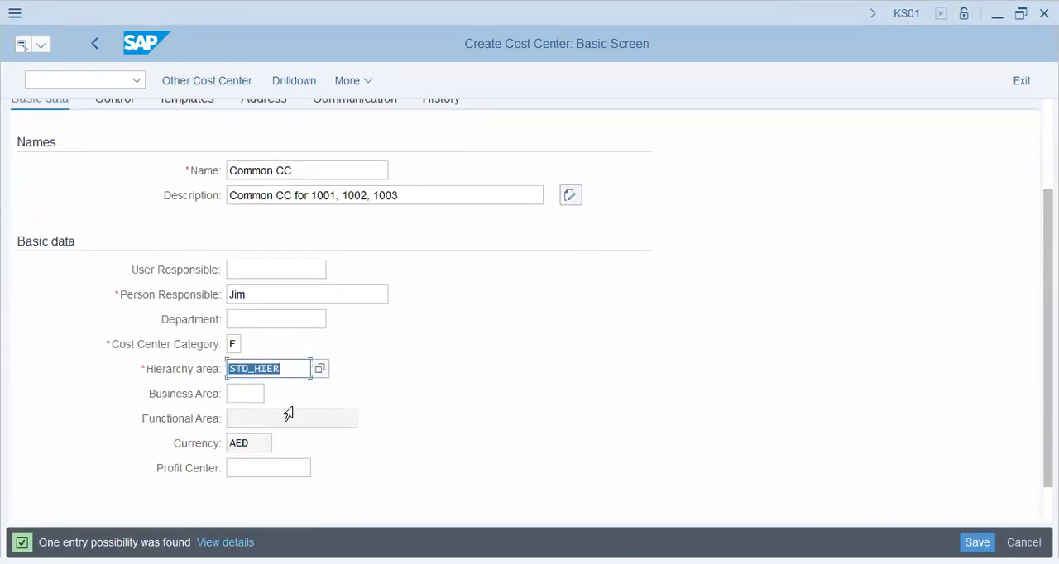
Save cost center 2000 without specifying a profit center, accepting the warning.
key(alt+Tab)
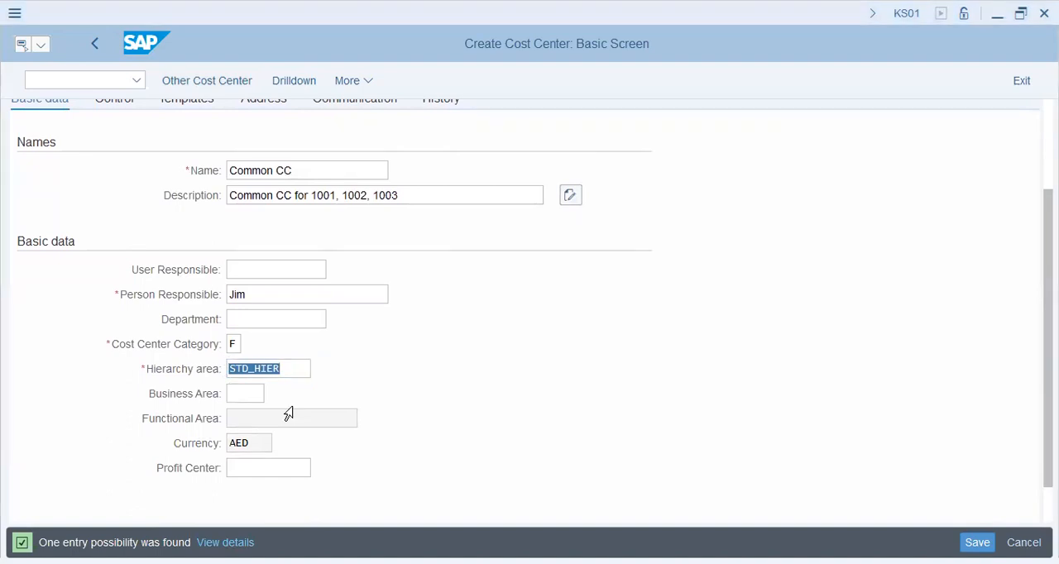
click(634, 515)
click(977, 540)
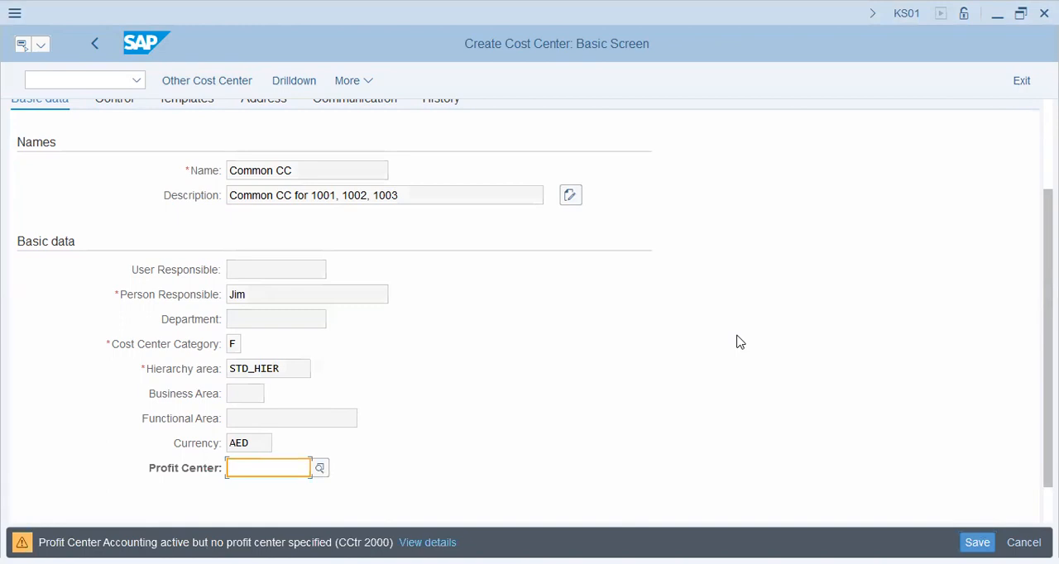
key(Return)
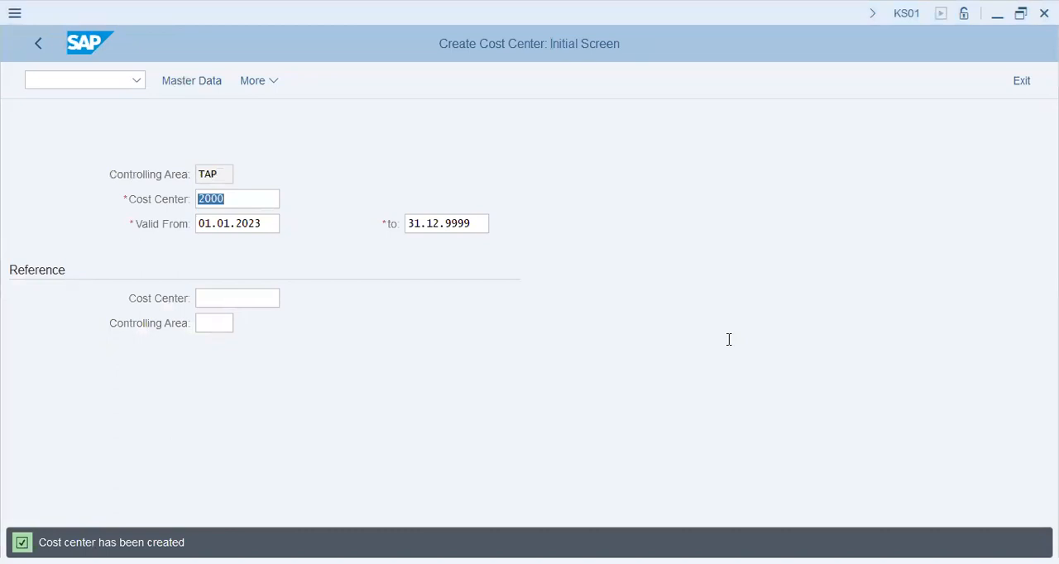
Switch to transaction FB01L for a general posting to a ledger group.
click(57, 79)
text(/nf)
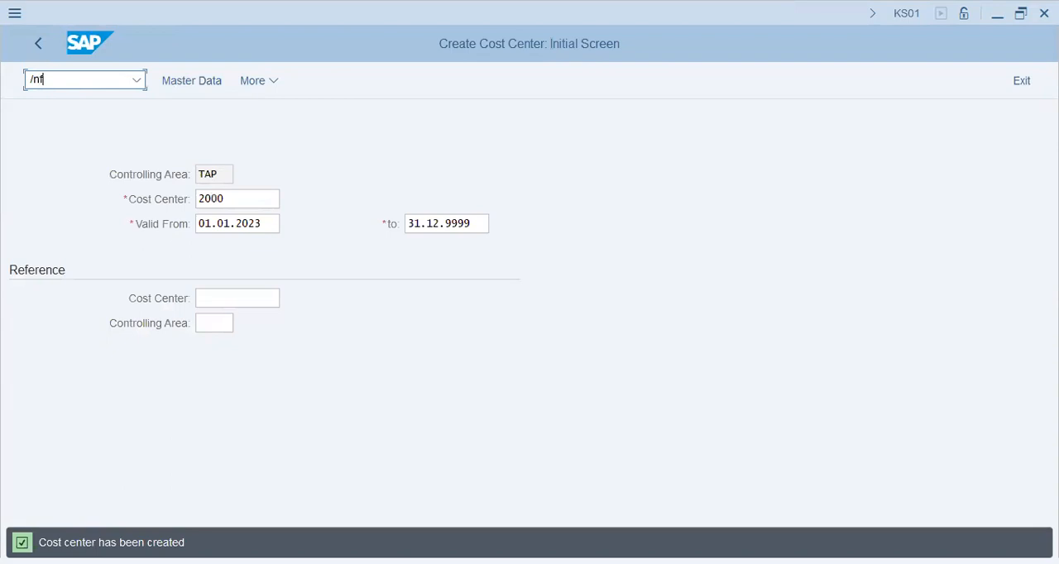
text(b01l)
key(Return)
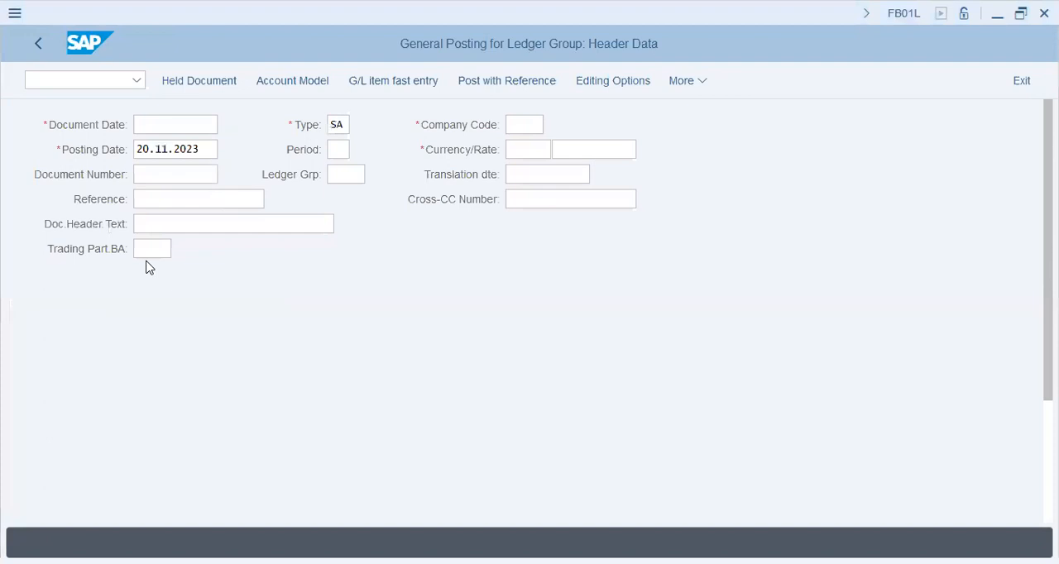
Set the posting's document date to 20.11.2023.
click(176, 191)
text(20.11.2023)
click(175, 198)
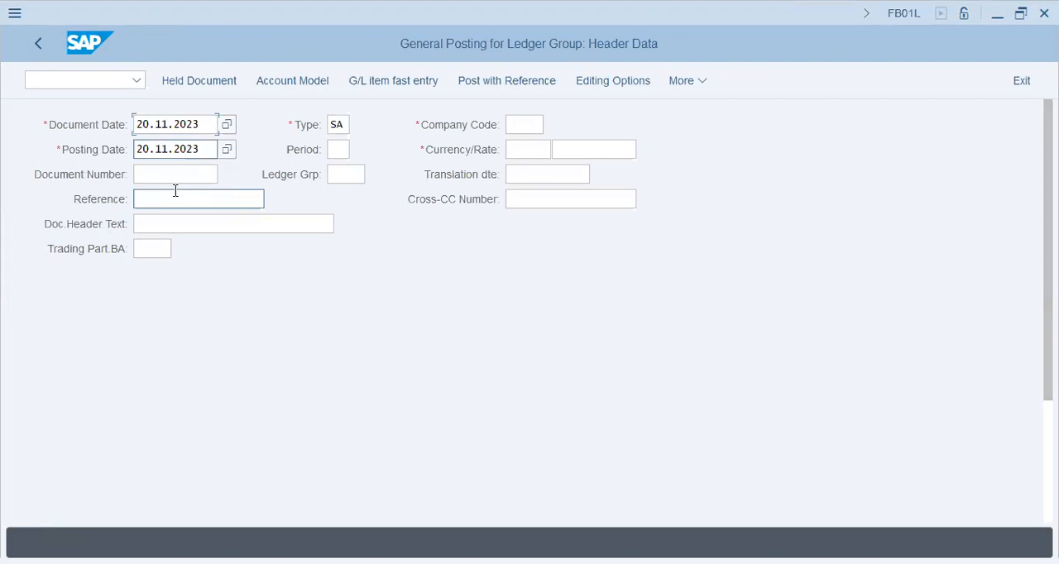
key(Down)
key(Down)
key(Down)
key(Tab)
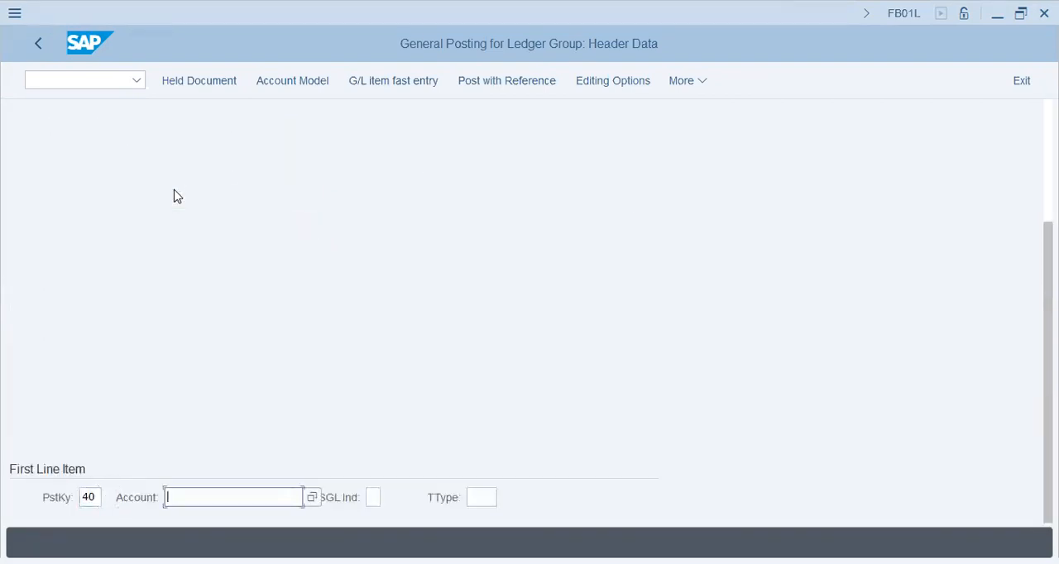
key(alt+Tab)
key(alt+Tab)
click(311, 497)
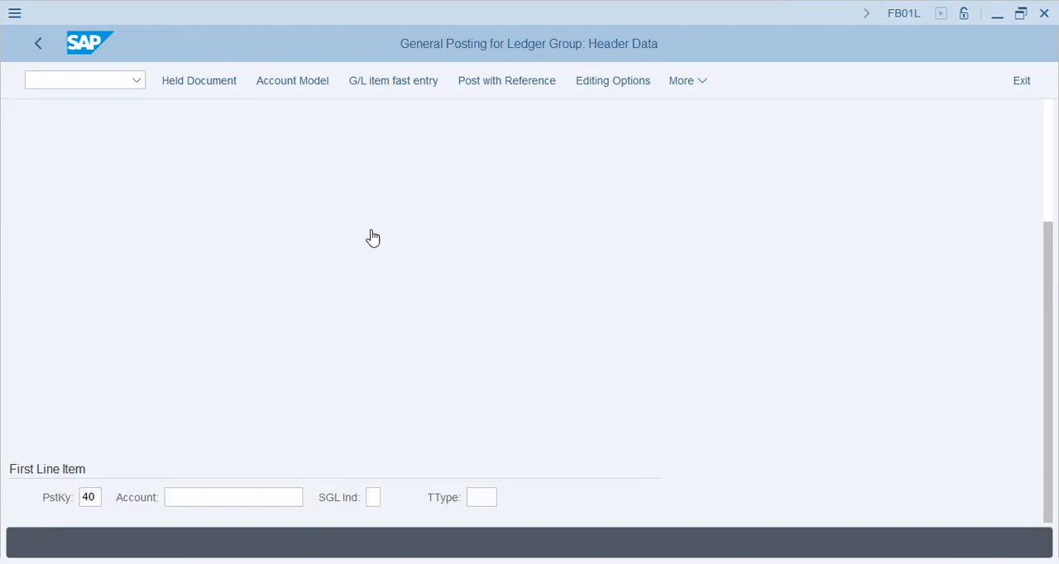
text(*rent*)
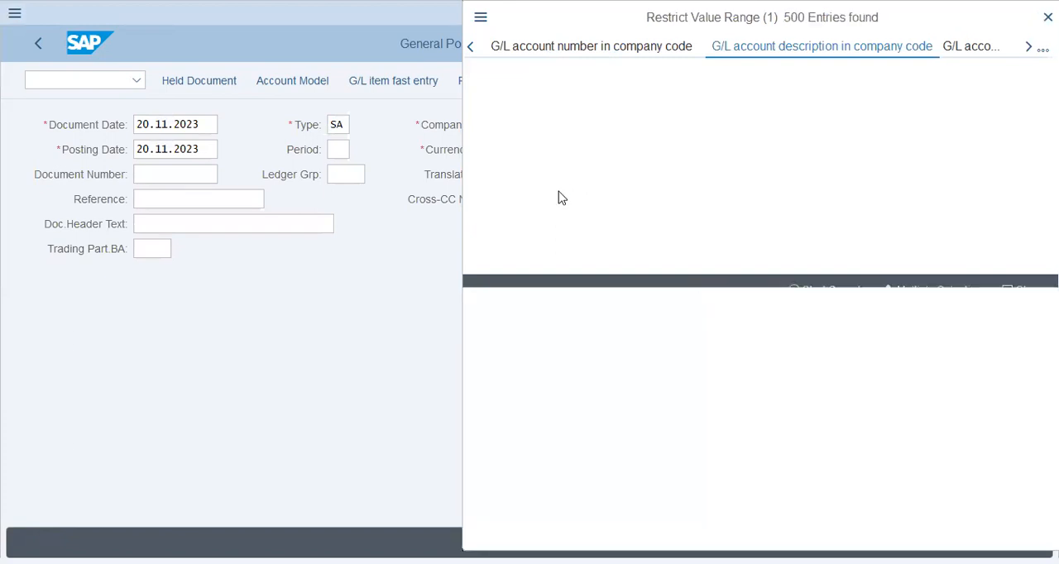
key(Escape)
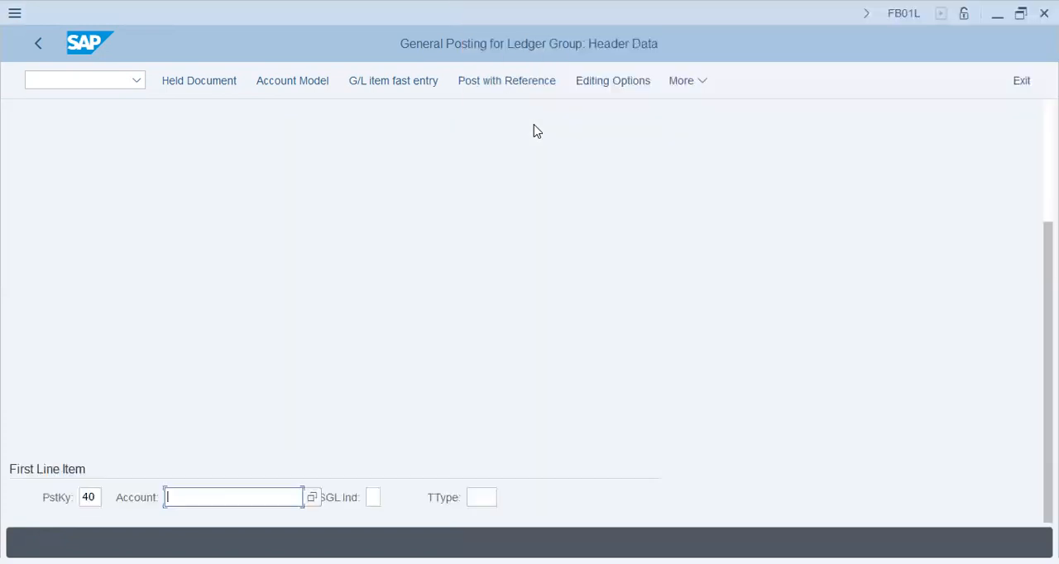
Set the document's company code to TAP1 and its currency to AED.
scroll(522, 153, up, 3)
scroll(518, 153, up, 2)
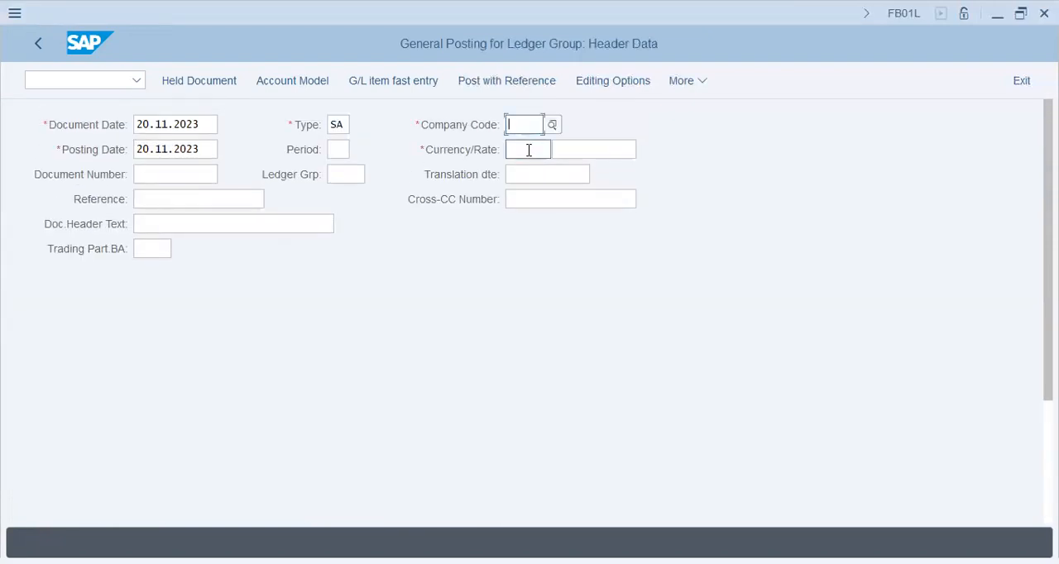
text(tap1)
click(529, 150)
text(usd)
Search TAP1's G/L account descriptions for *rent*, choose the Rent account for the first line item with posting key 40, and confirm it.
scroll(421, 373, down, 5)
click(220, 501)
click(309, 498)
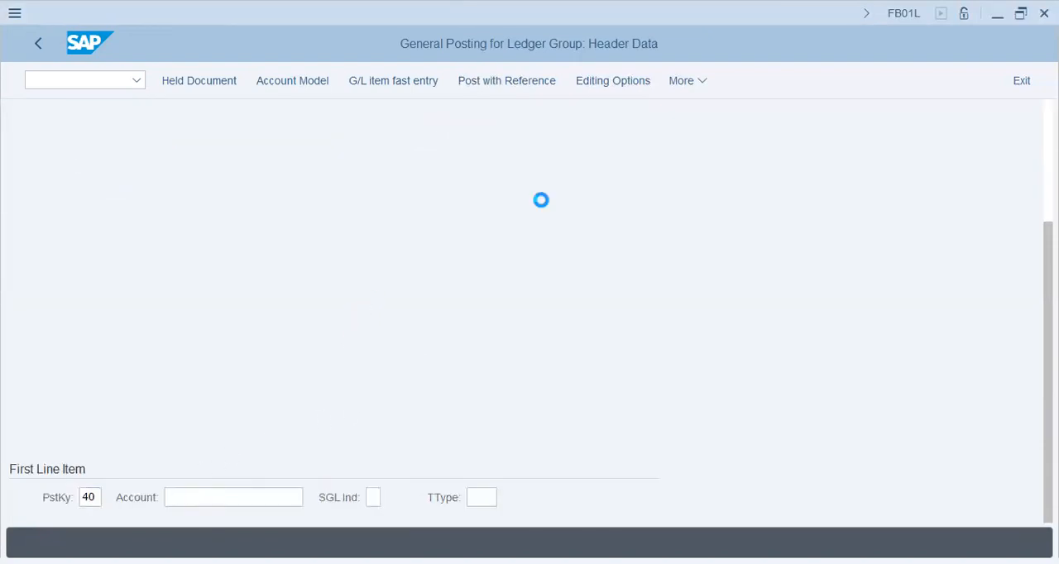
text(*re)
key(BackSpace)
key(BackSpace)
text(rent*)
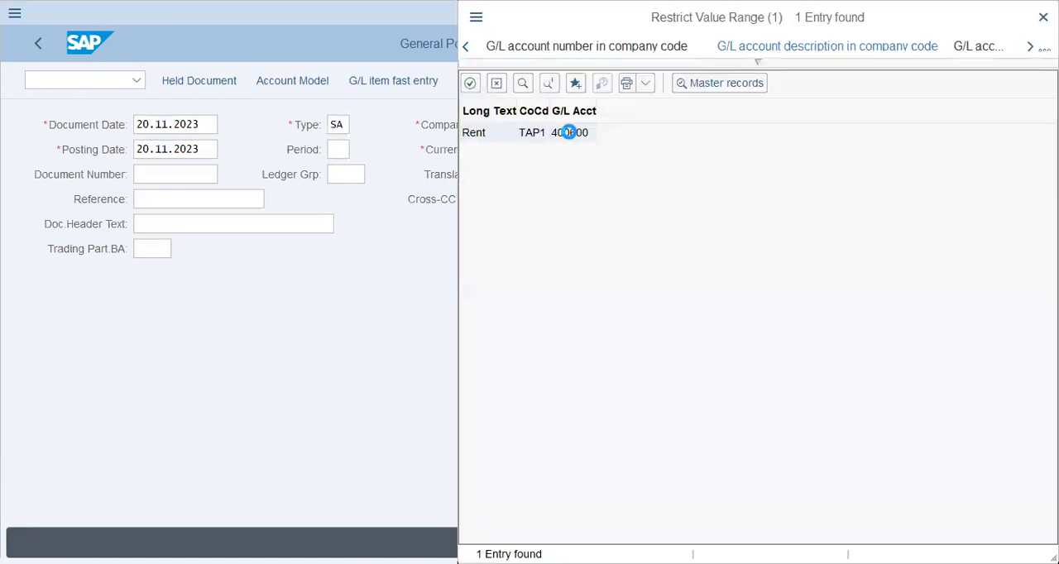
double_click(570, 133)
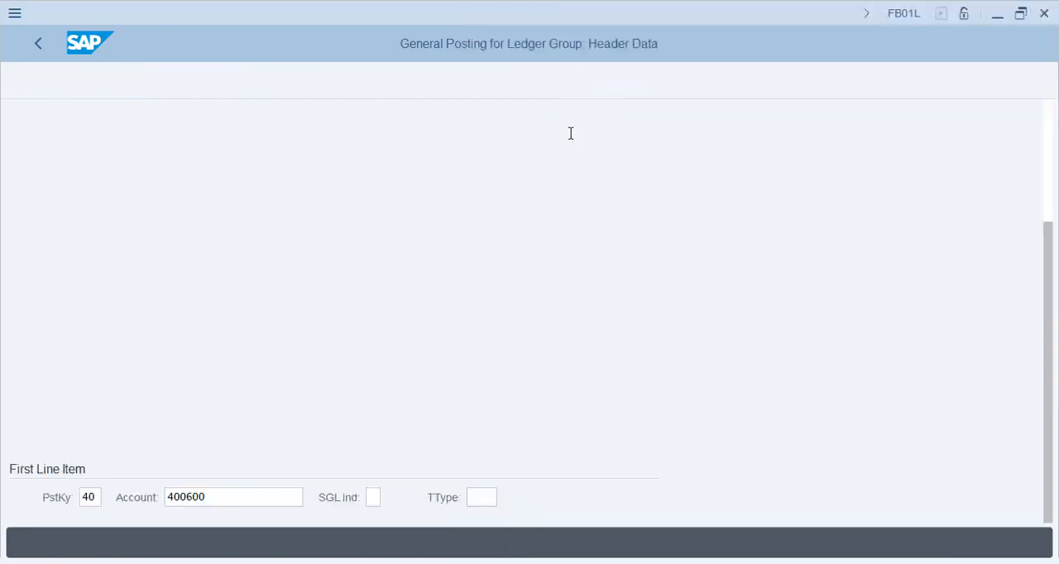
key(Return)
Enter 9000 as the rent debit amount and assign it to cost center 2000.
text(9000)
key(Tab)
key(Tab)
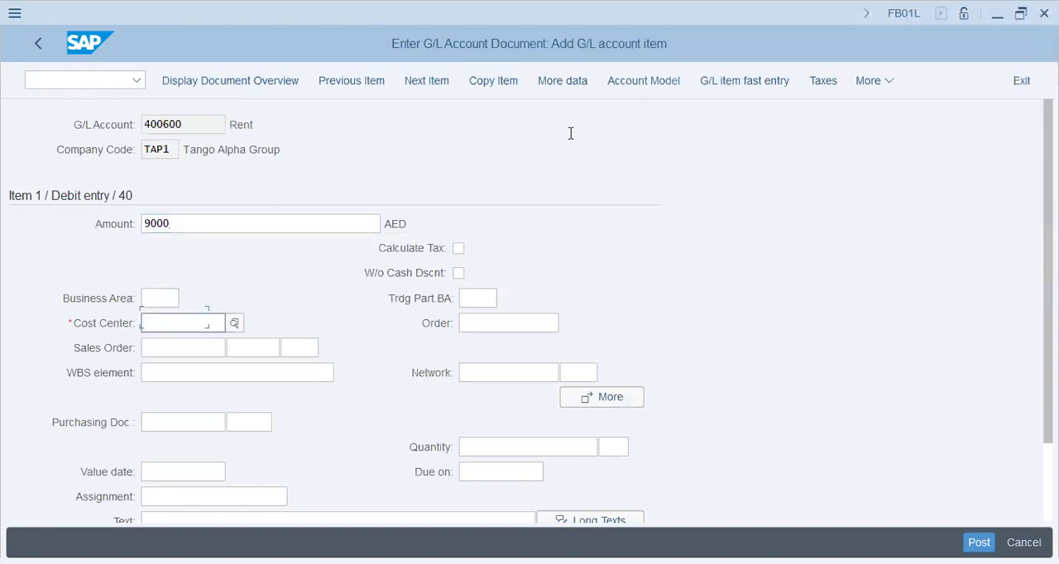
text(2000)
Enter CC2000/9000-Rent as the text of the rent debit item.
key(Tab)
key(Tab)
key(Tab)
key(Tab)
key(Tab)
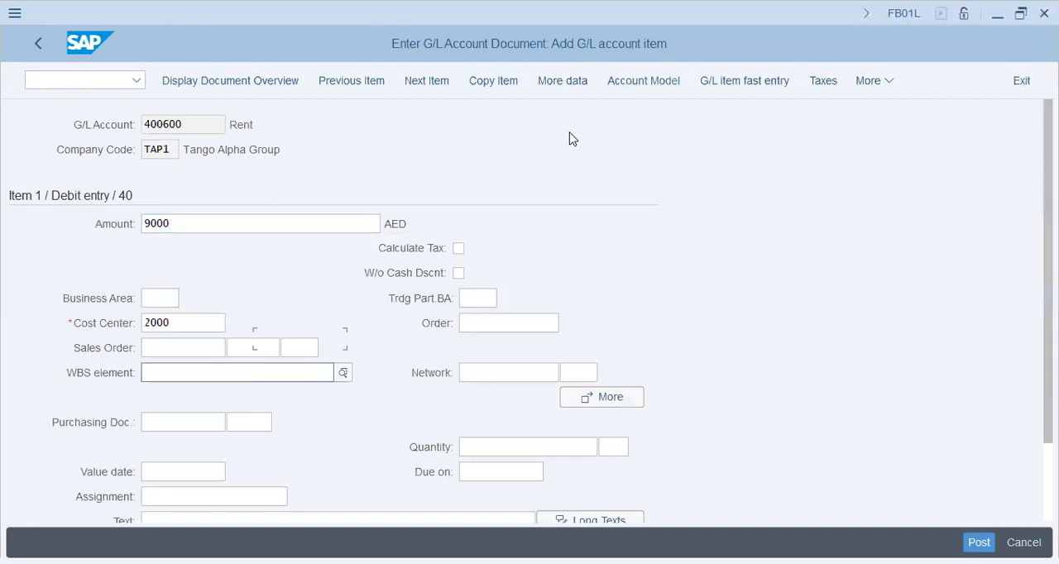
key(Tab)
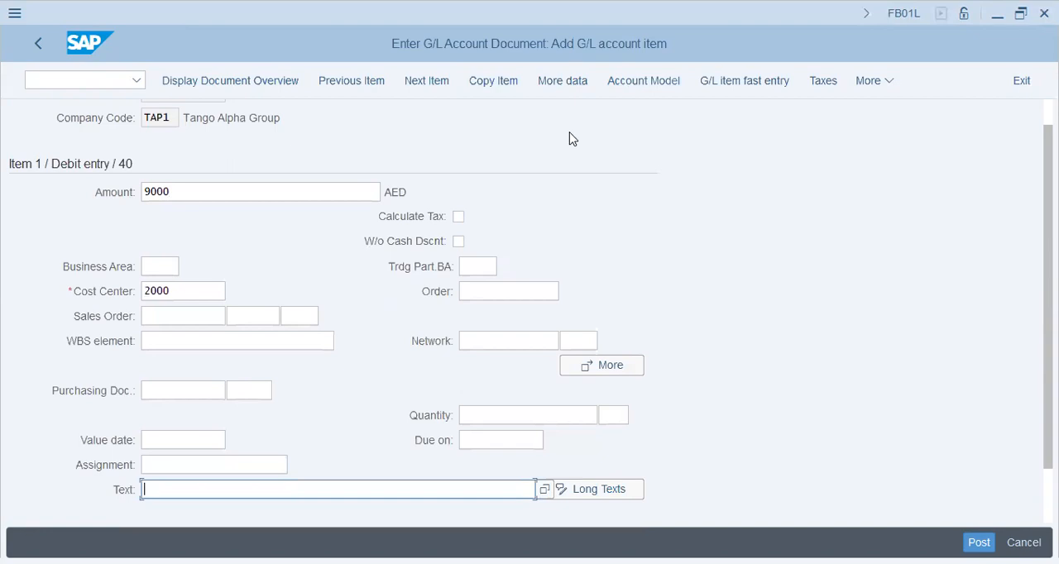
key(alt+Tab)
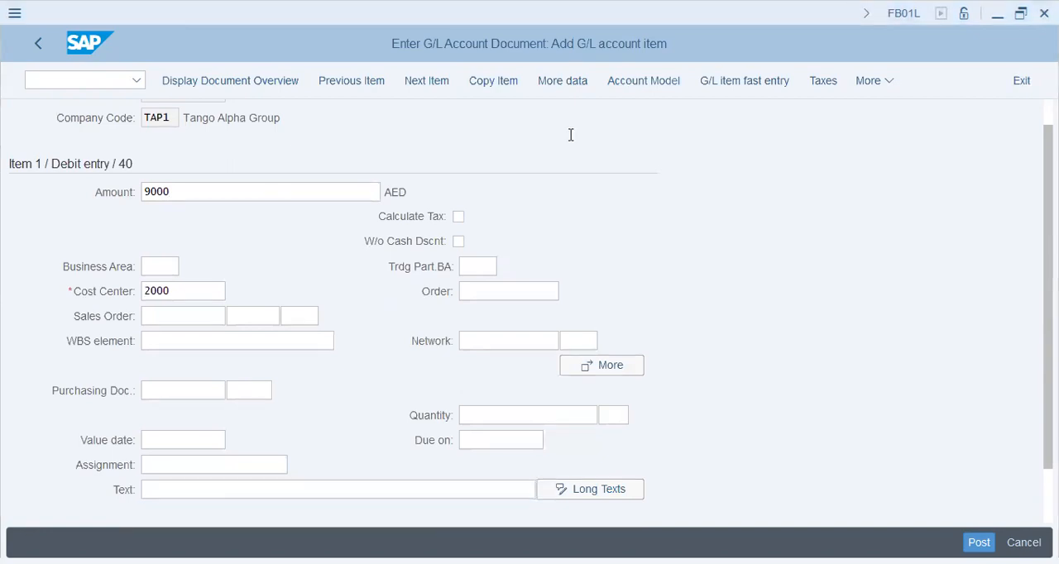
key(alt+Tab)
text(200)
key(BackSpace)
key(BackSpace)
key(BackSpace)
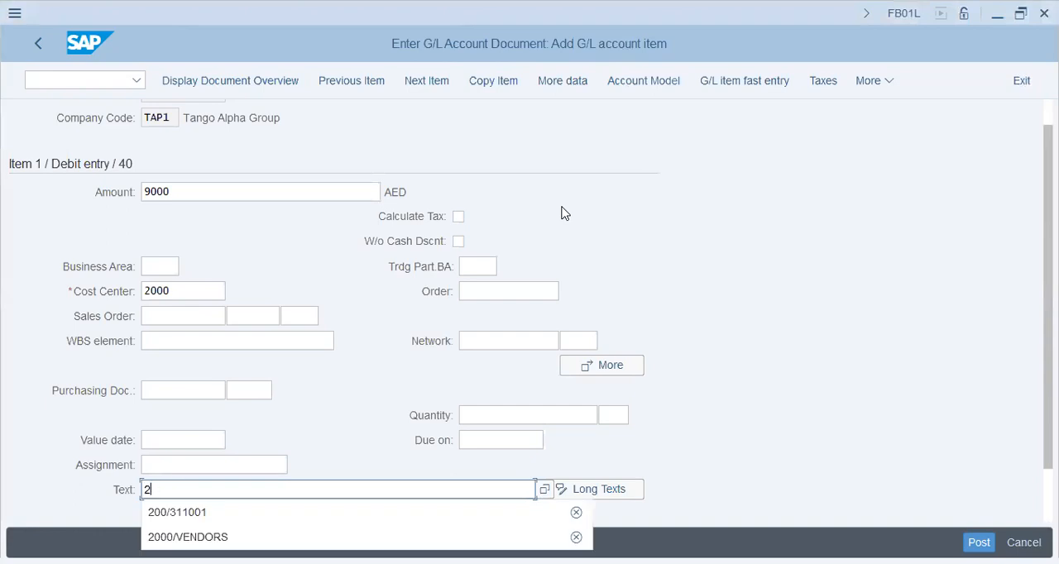
text(CC22)
key(BackSpace)
text(000/)
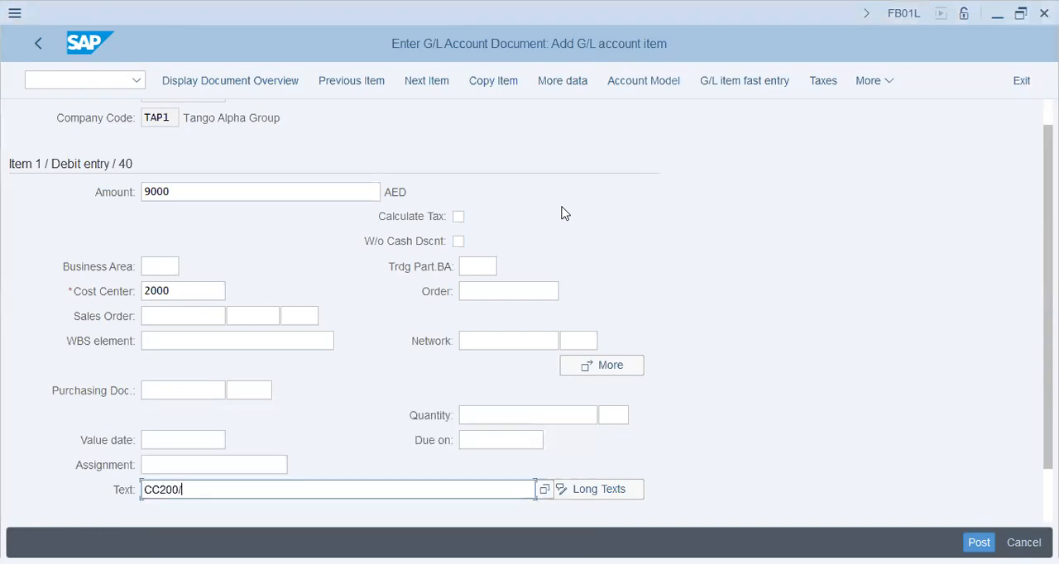
text(9000-r)
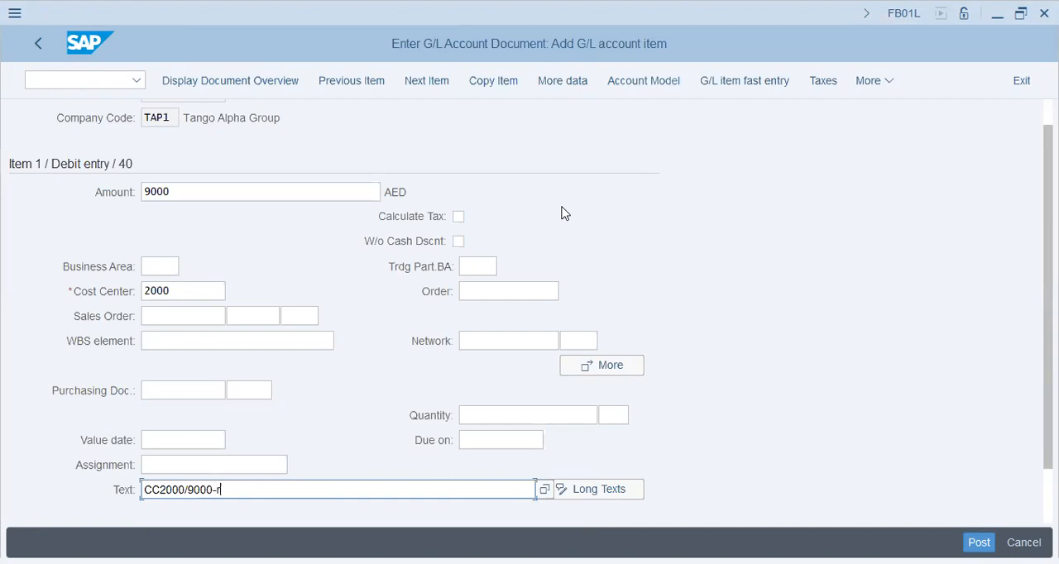
key(BackSpace)
text(Rent)
key(Return)
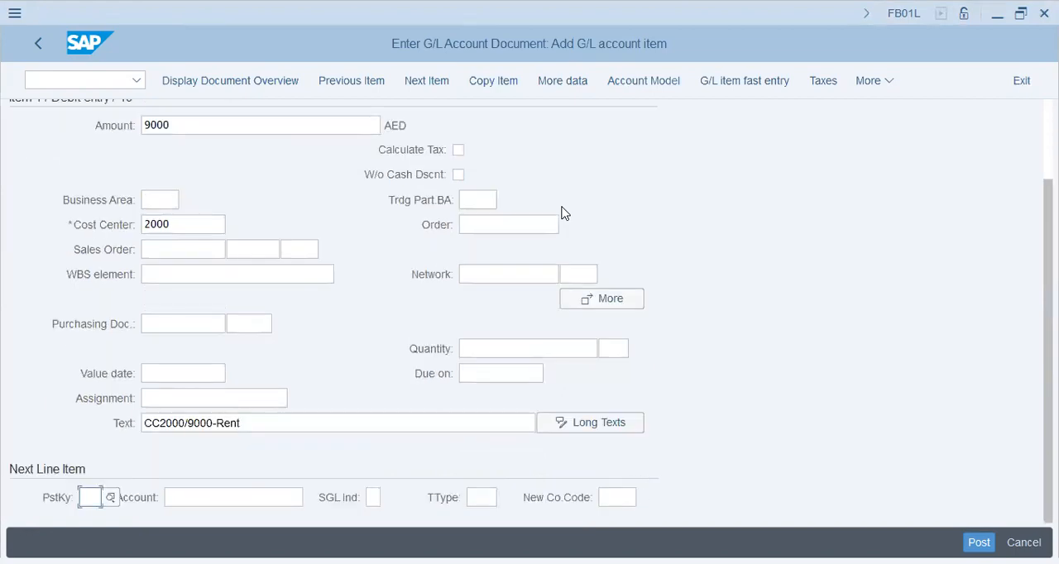
Start the next line item with posting key 50 and the Cash Account of TAP1, found by searching descriptions for *cash*.
text(50)
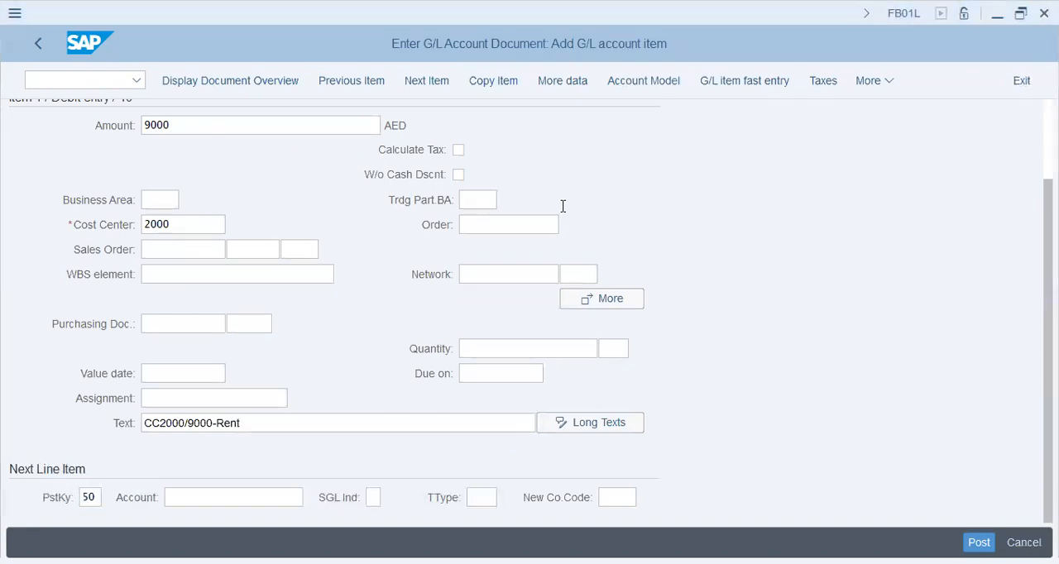
key(Tab)
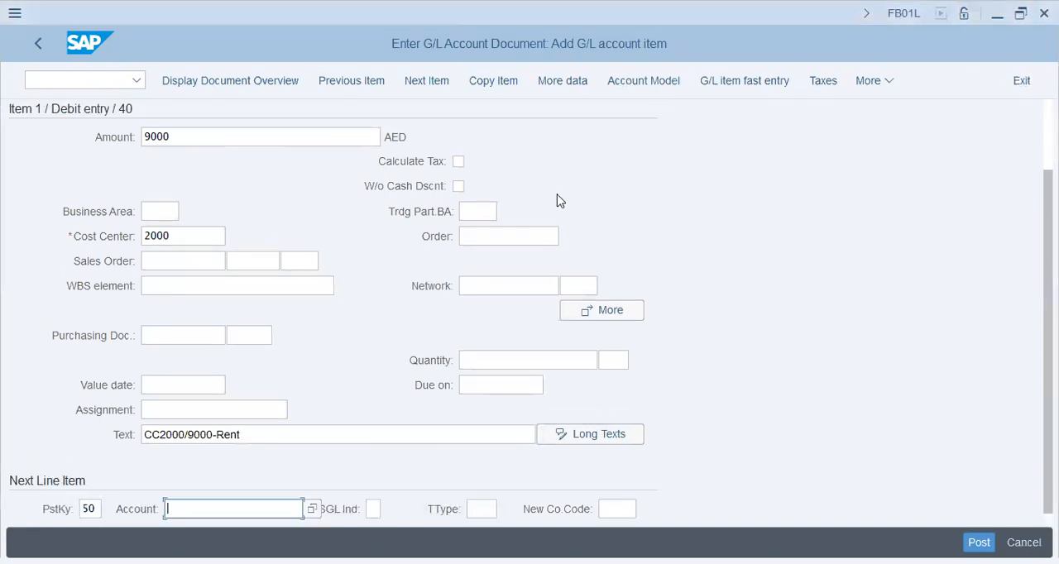
text(4)
key(BackSpace)
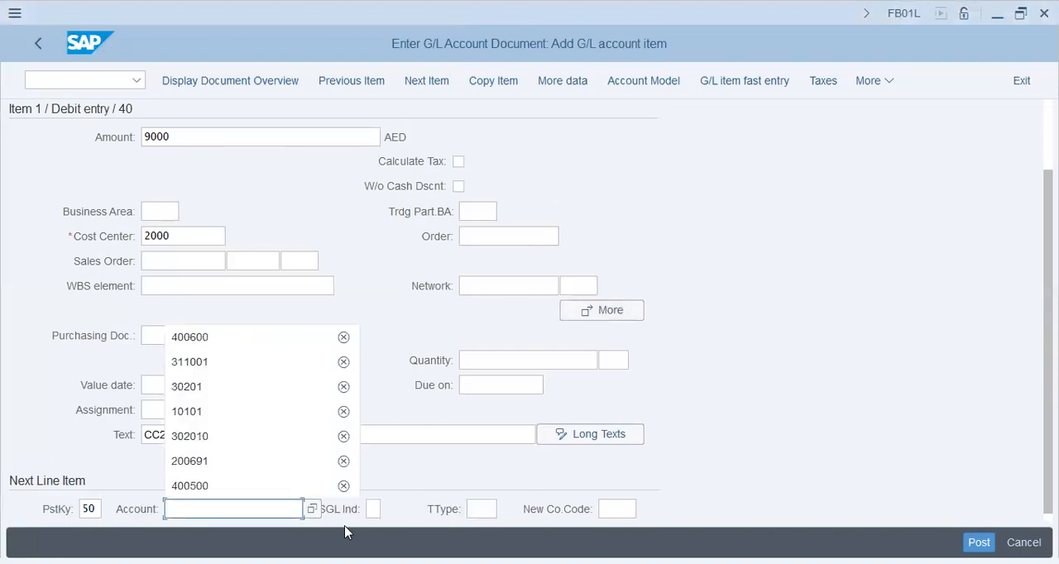
click(313, 511)
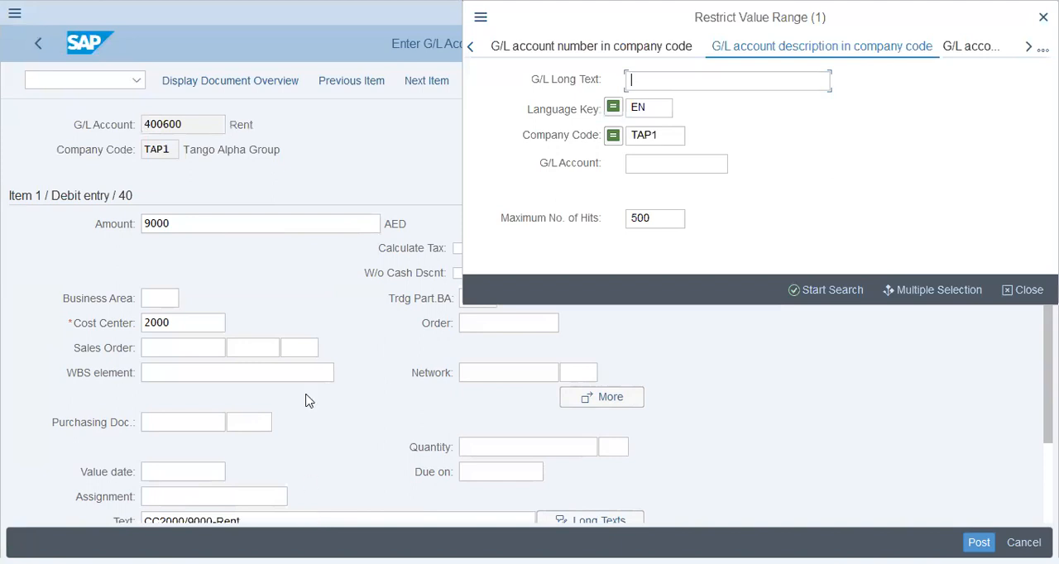
text(*cash*)
key(Return)
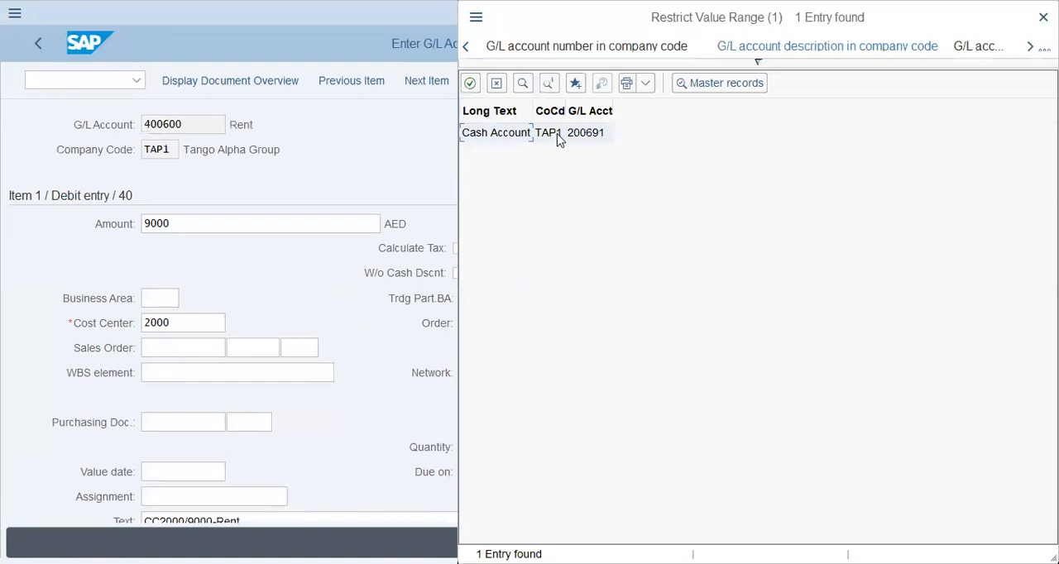
key(Return)
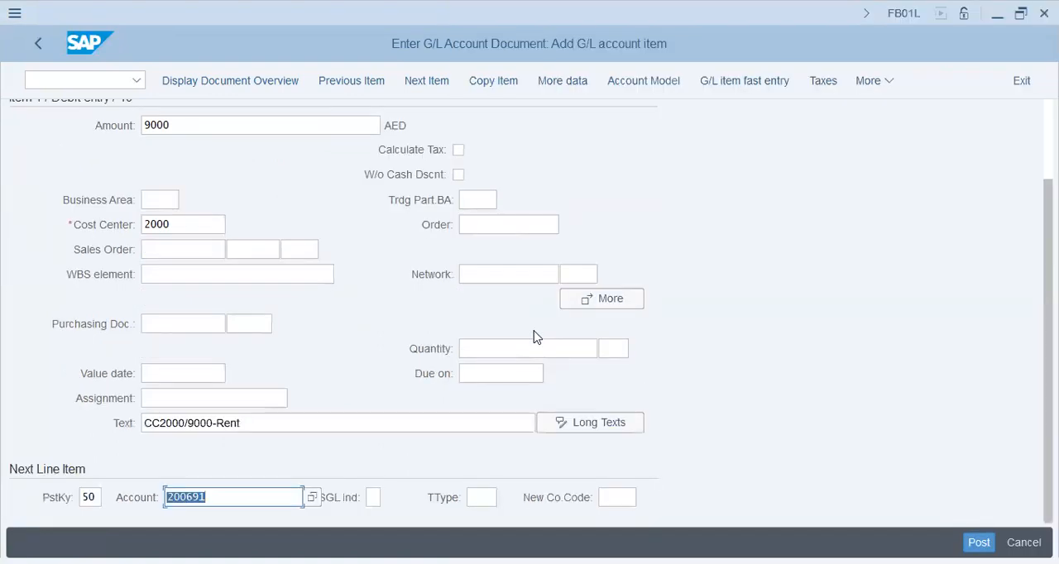
key(Return)
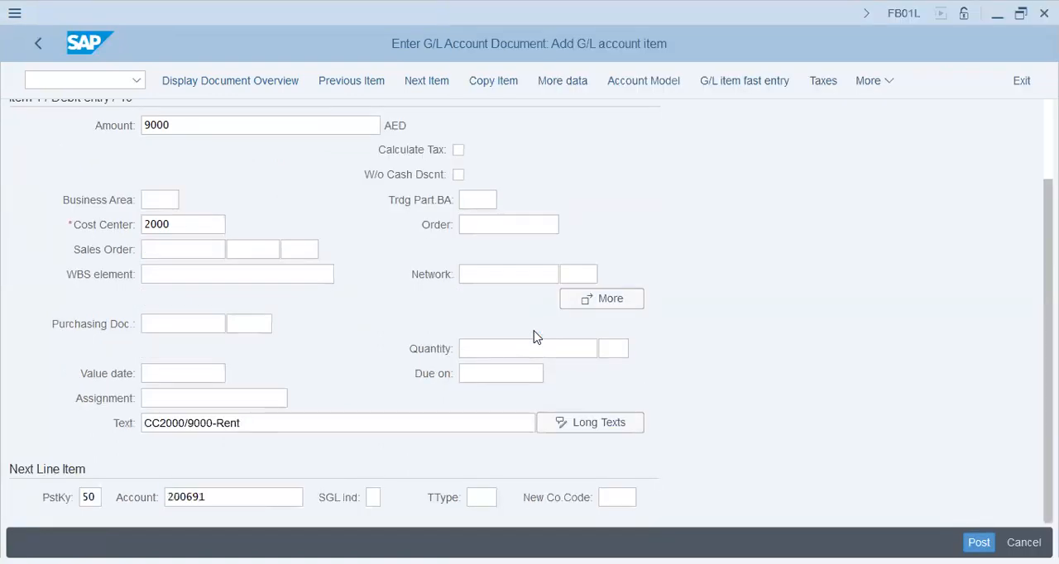
Complete the cash credit item with amount * and text 2000/9000-Rent, and post the document.
text(*)
key(Tab)
key(Tab)
key(Tab)
key(Tab)
key(Tab)
text(2)
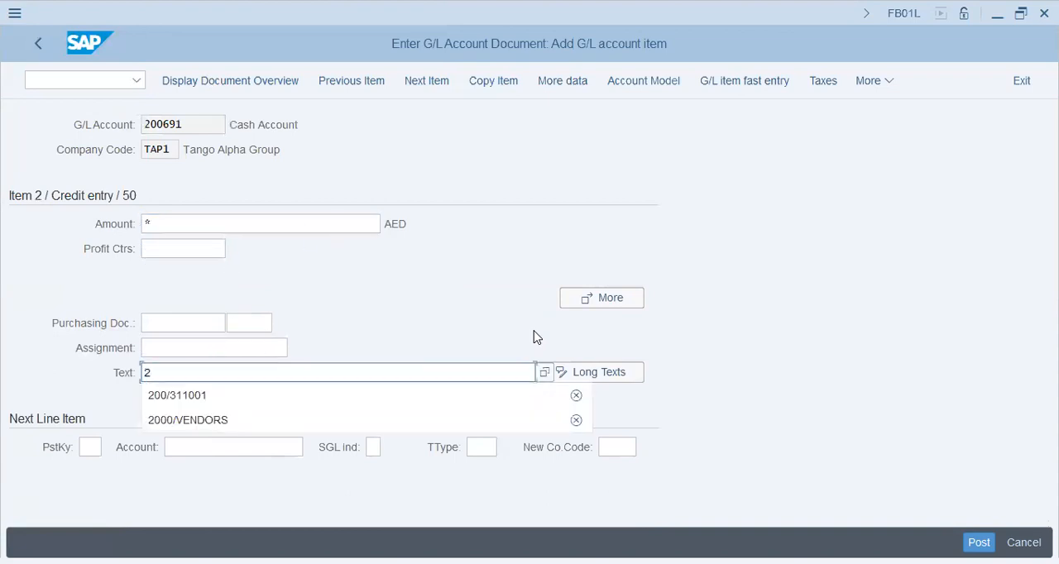
text(000)
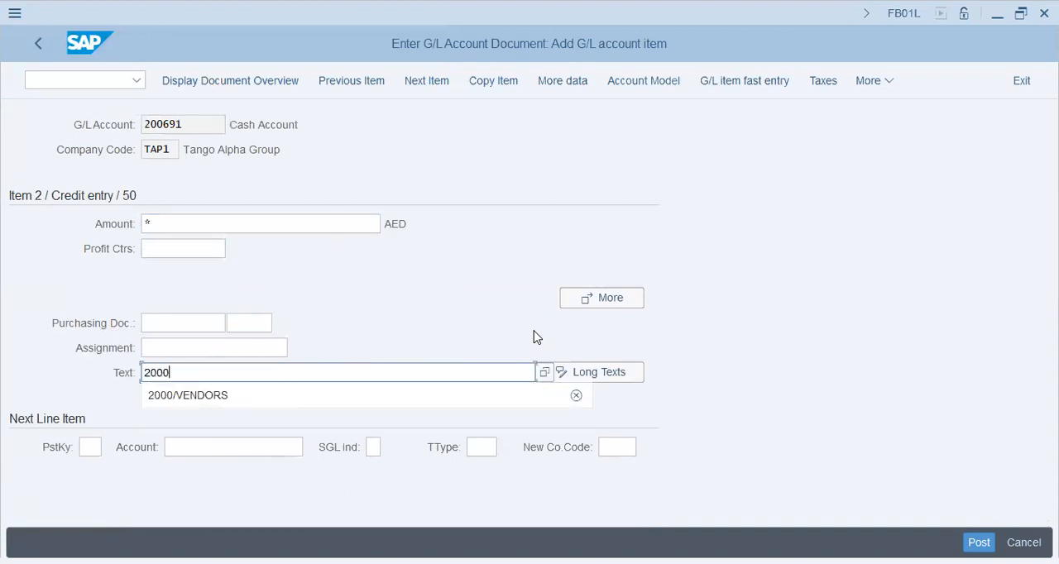
text(/9000-)
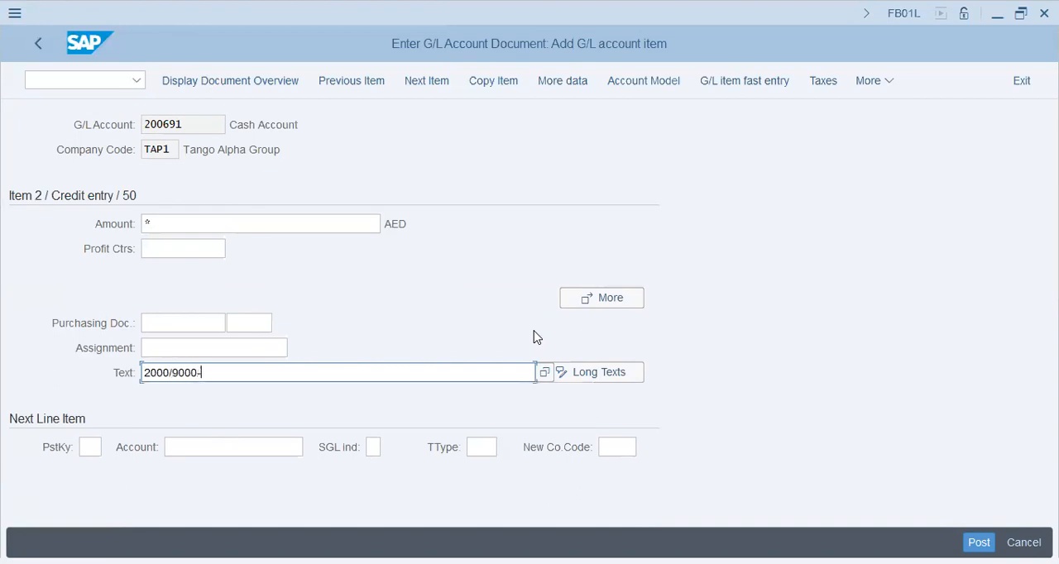
text(Rent)
key(Return)
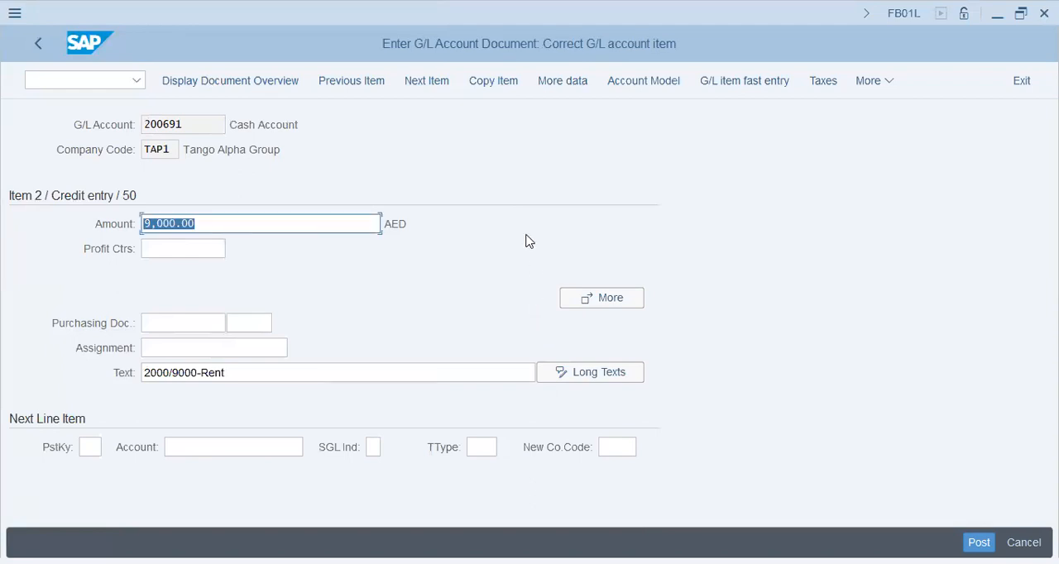
click(985, 540)
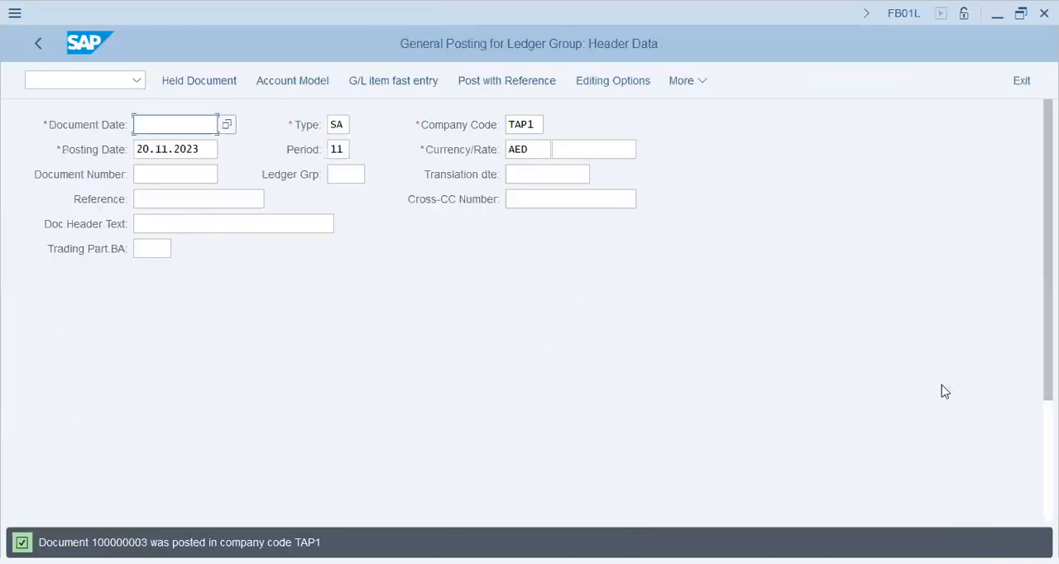
Leave the posting transaction and open the profit center actual line items report with transaction code KE5Z.
key(alt+Tab)
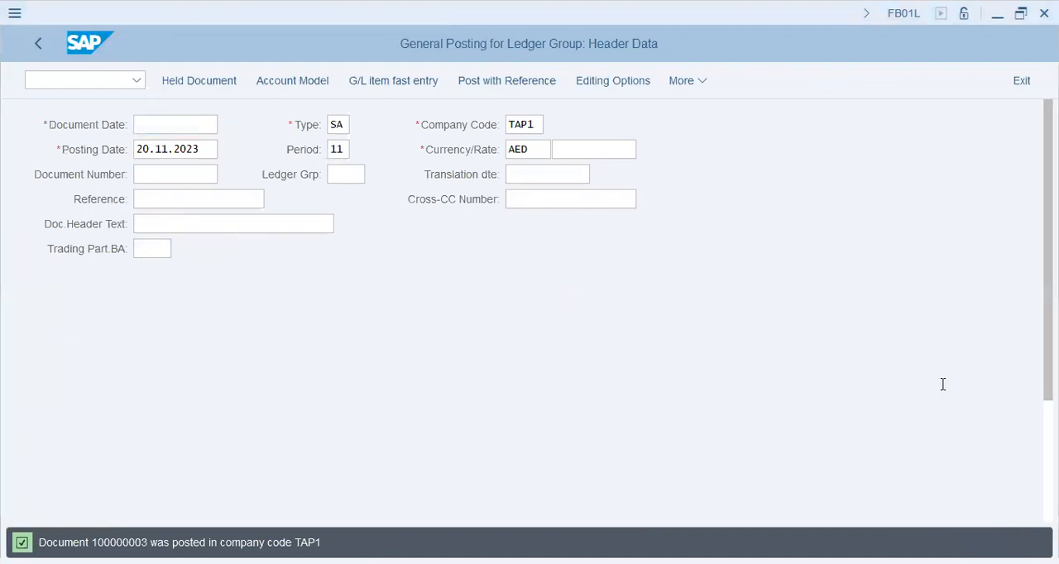
key(alt+Tab)
click(94, 81)
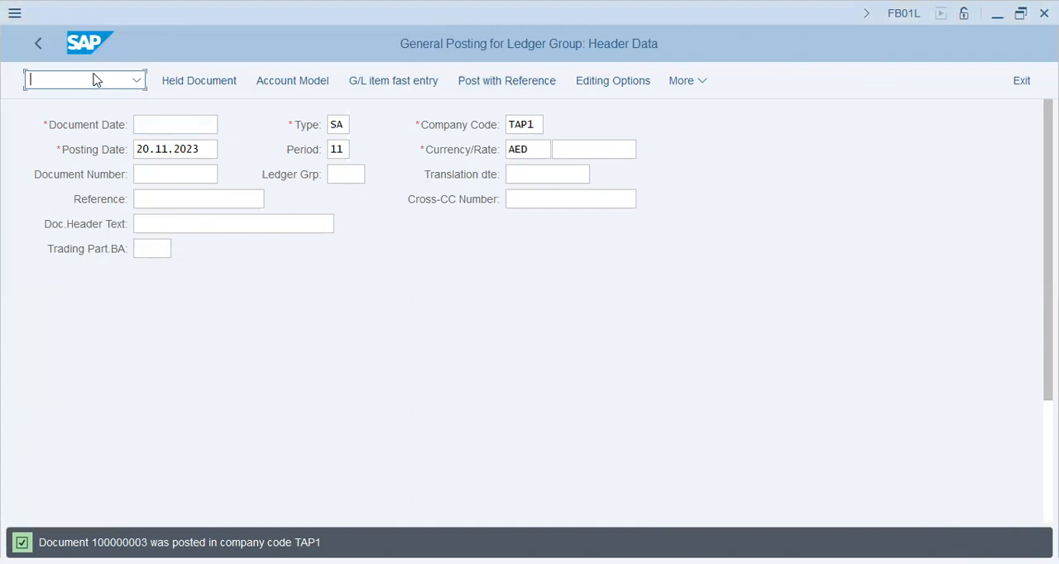
text(/nke6)
key(BackSpace)
text(5z)
key(Return)
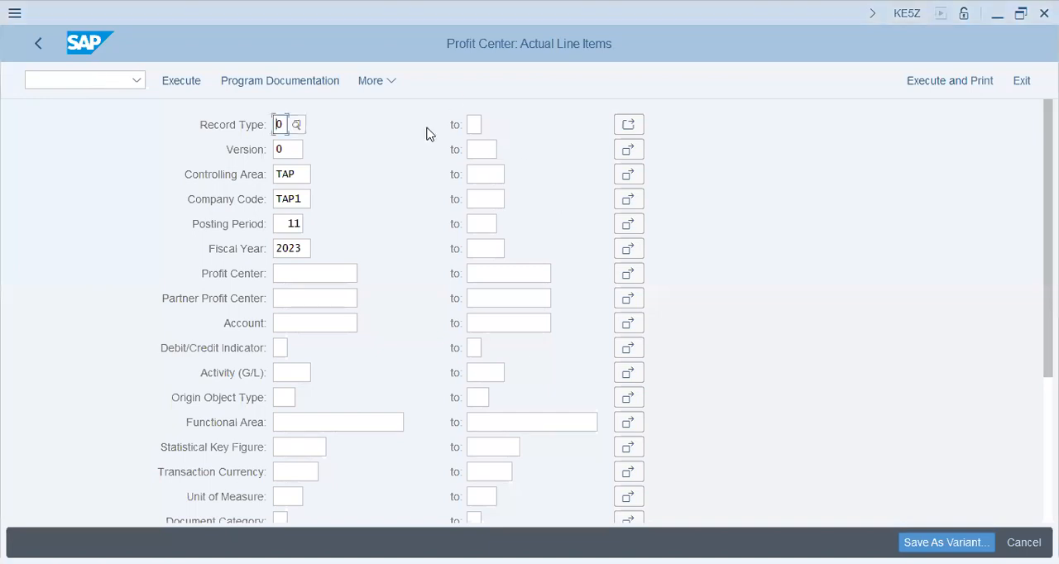
Set the posting period range from 01 to 12 and run the line item report.
click(289, 249)
click(289, 225)
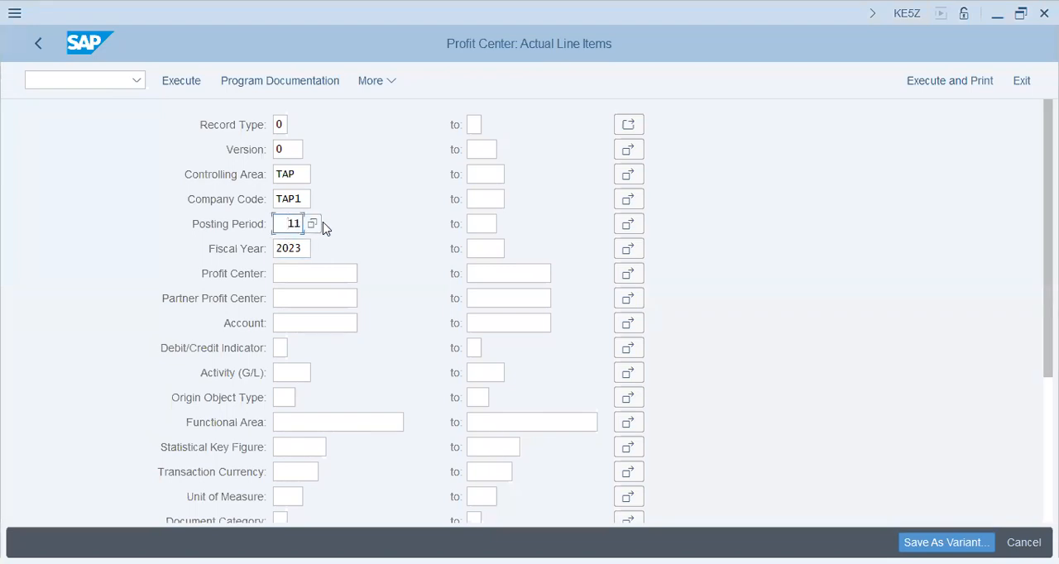
key(Delete)
text(0)
key(Tab)
text(12)
key(Tab)
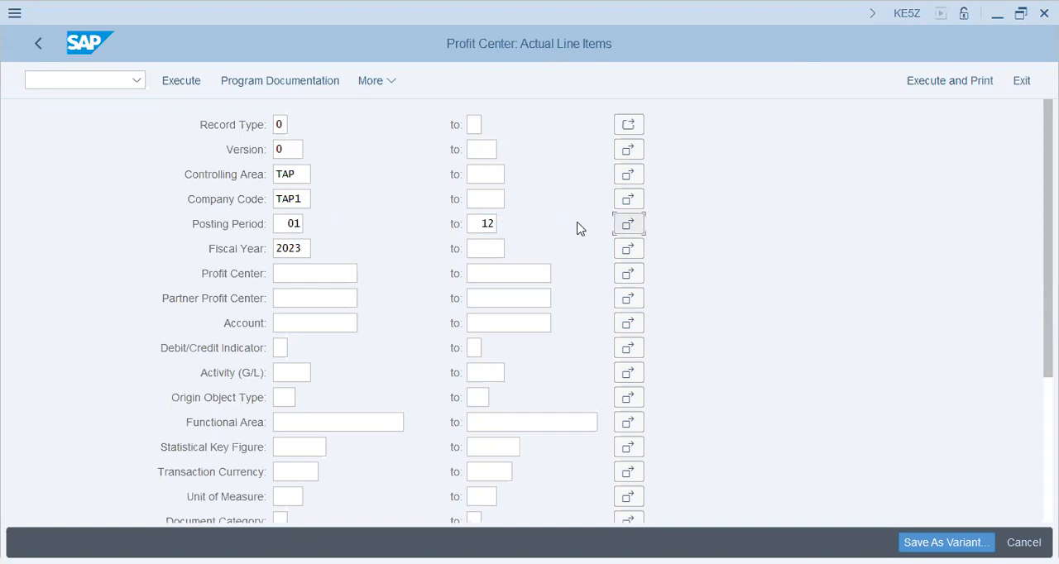
click(189, 84)
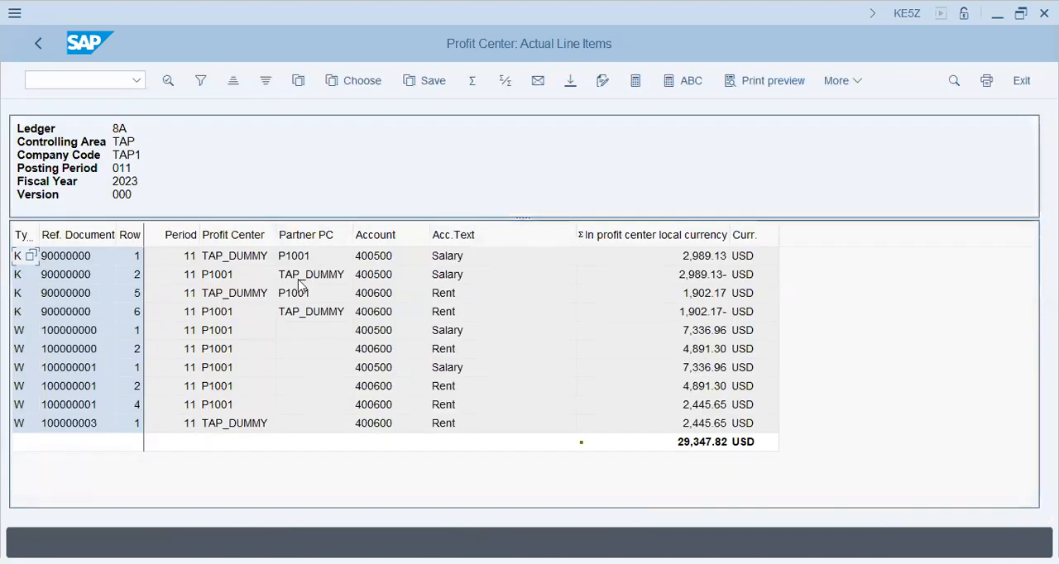
Review the salary and rent line items, including the newly posted rent document and the overall total.
click(546, 259)
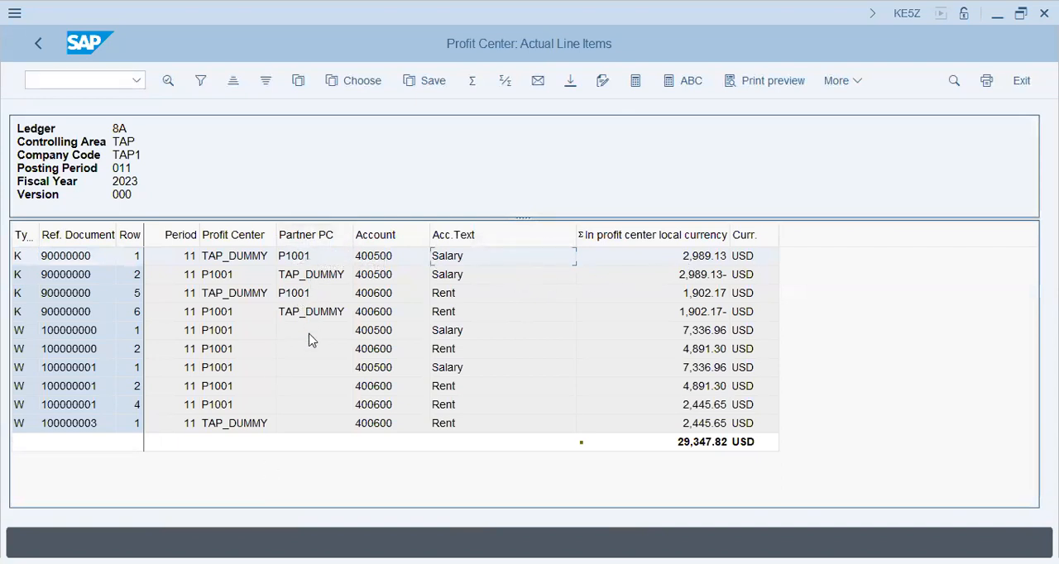
click(281, 423)
click(432, 424)
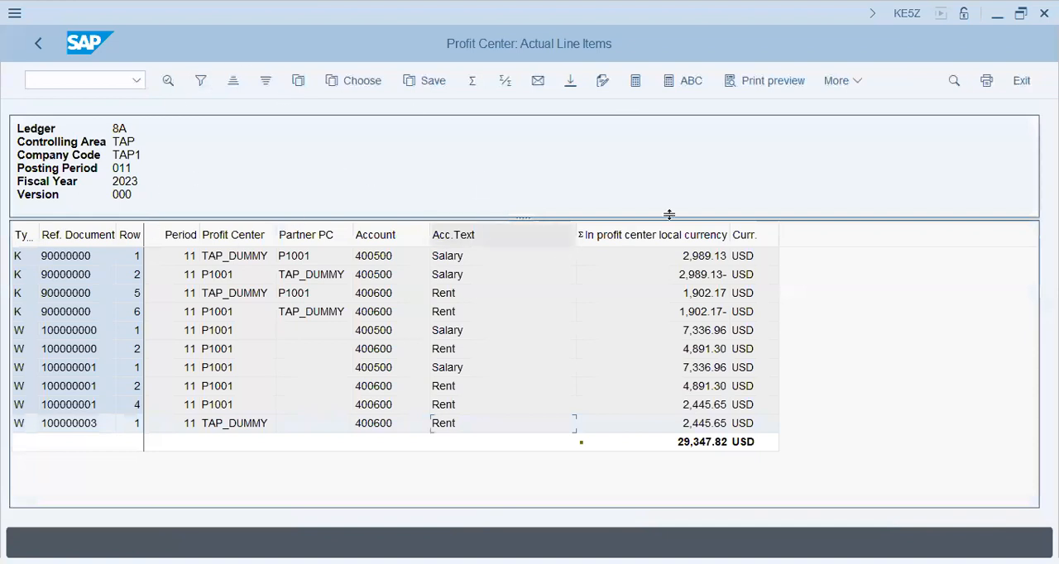
click(726, 445)
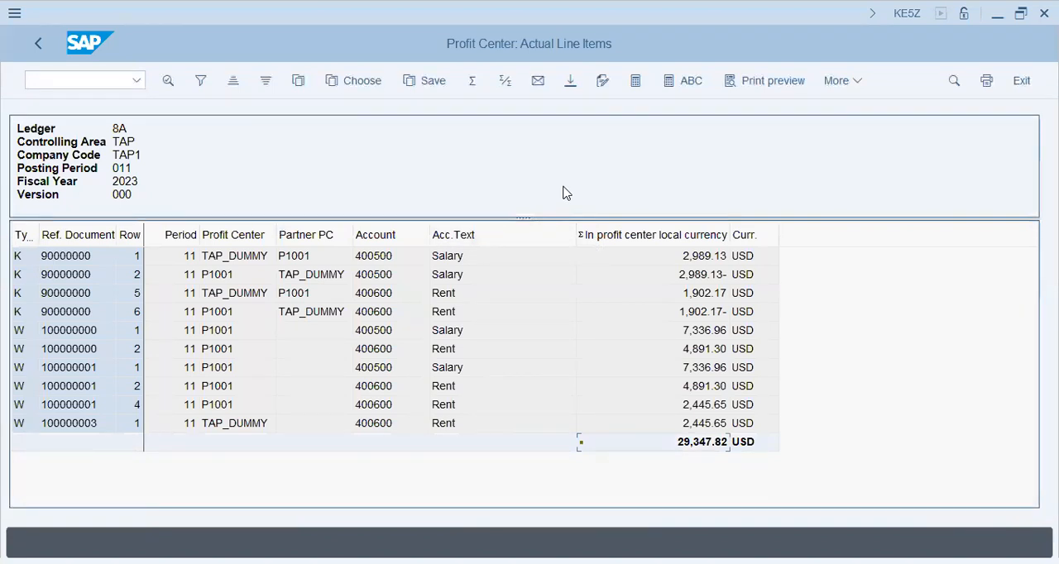
click(533, 423)
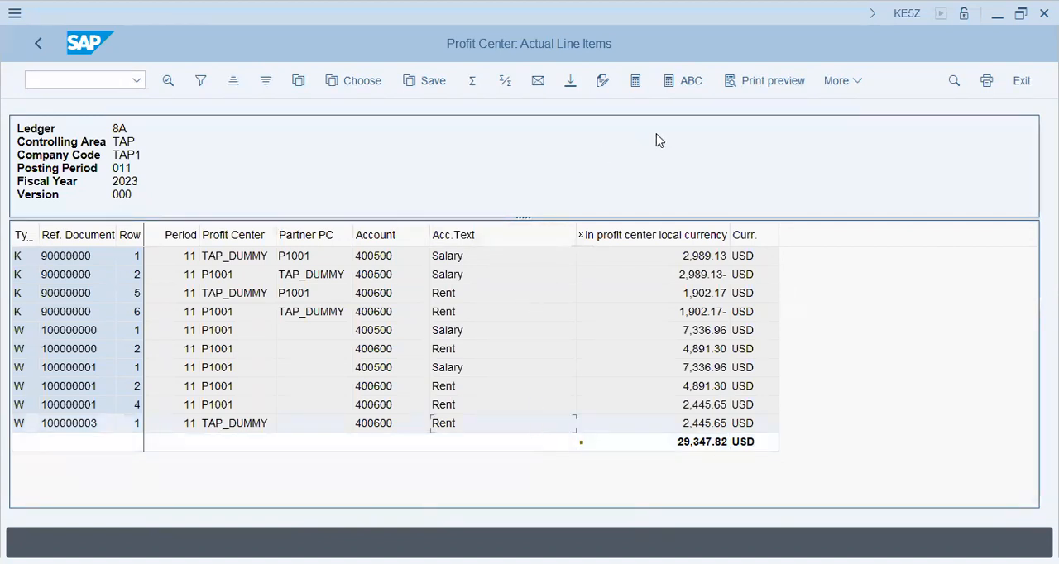
Apply the 2SAP layout, Standard display w/profit center doc.no., to the line item list.
click(857, 81)
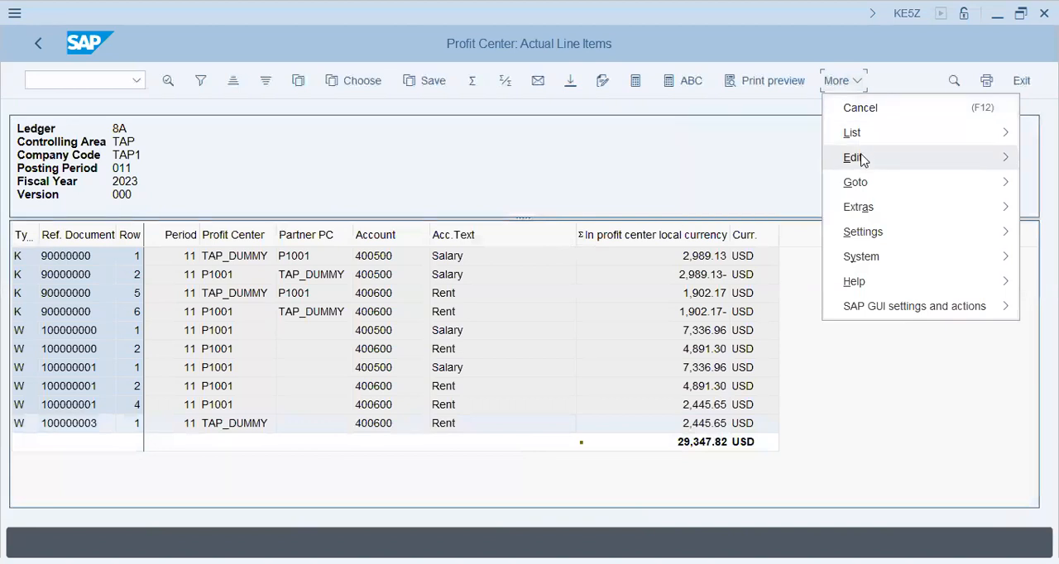
mouse_move(862, 158)
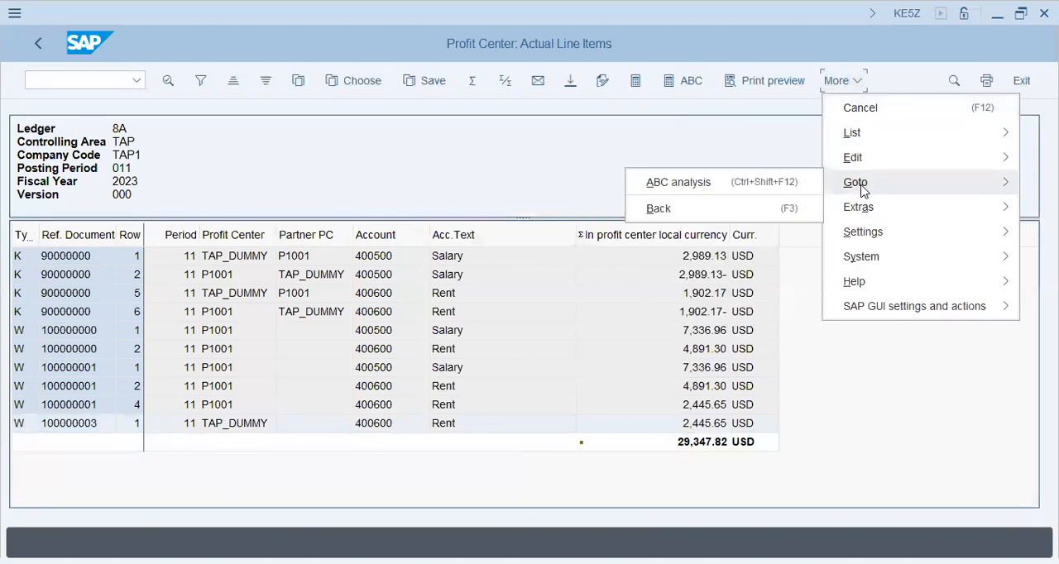
mouse_move(864, 212)
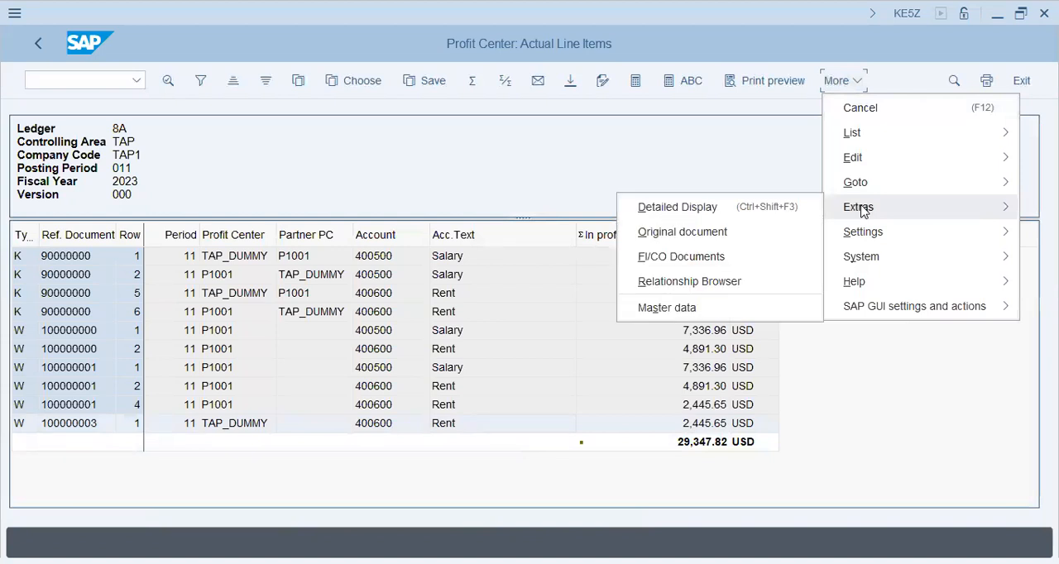
mouse_move(865, 236)
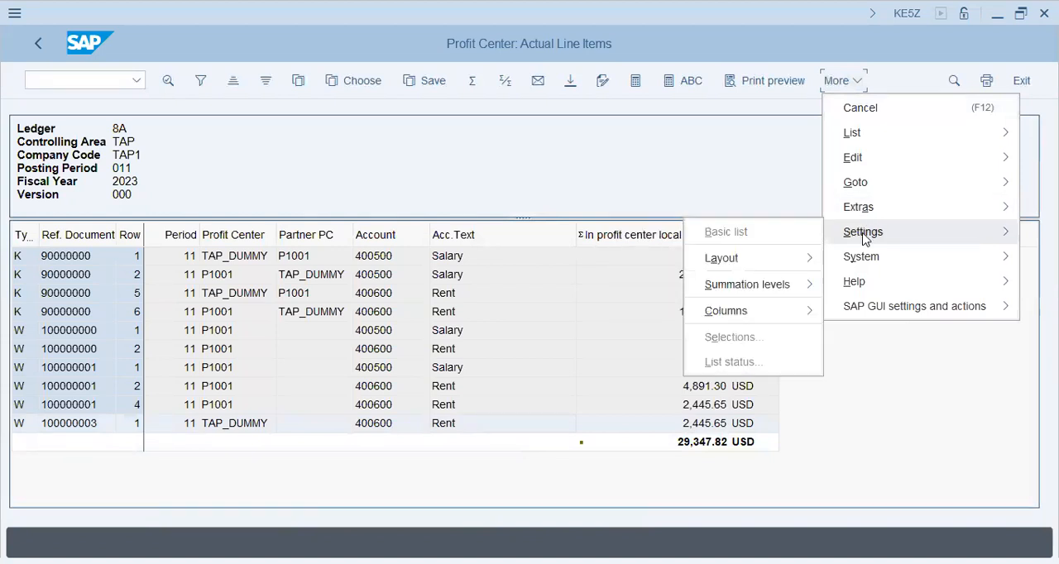
mouse_move(785, 261)
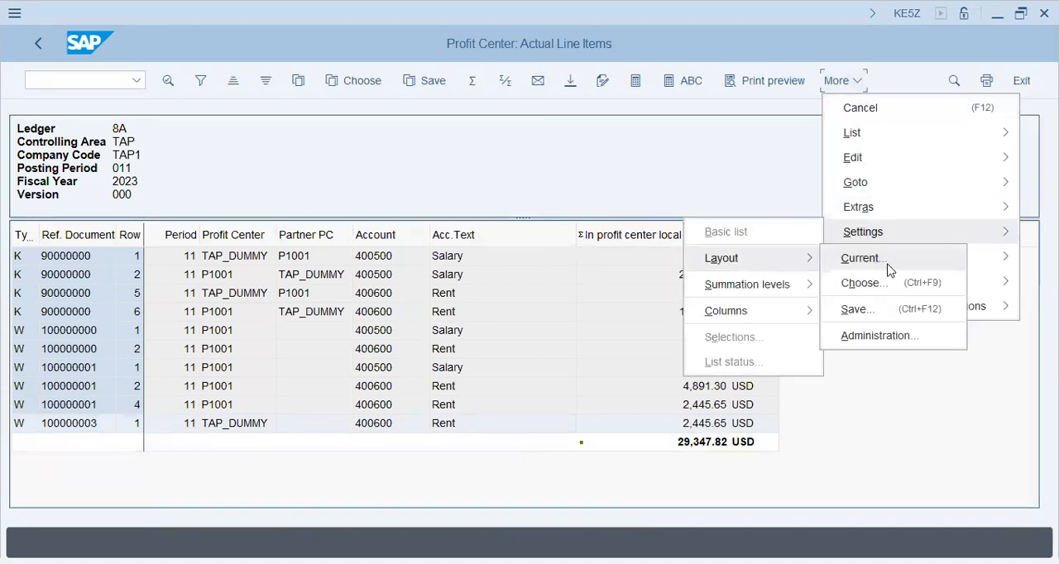
click(915, 284)
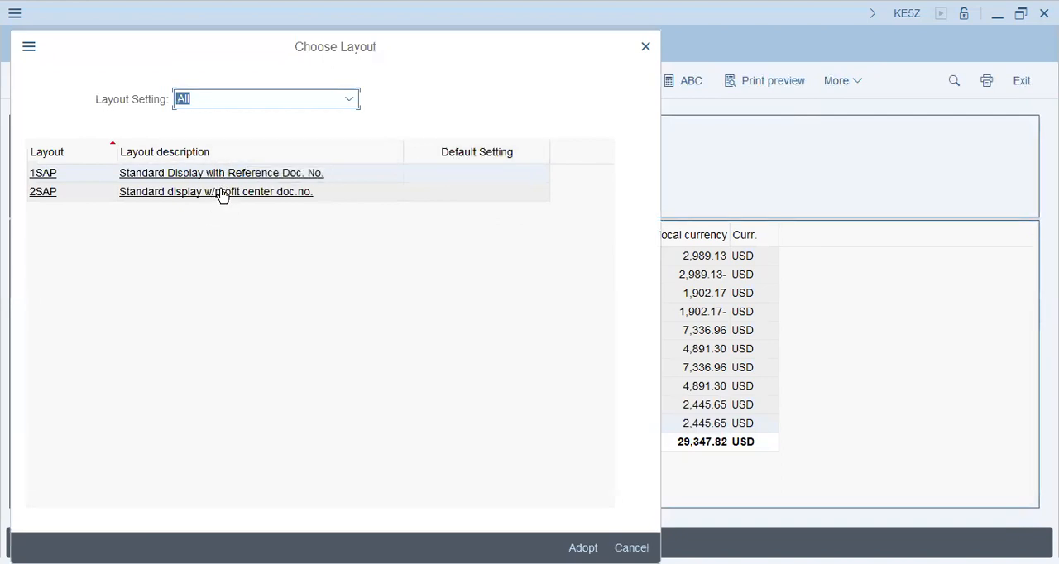
click(222, 193)
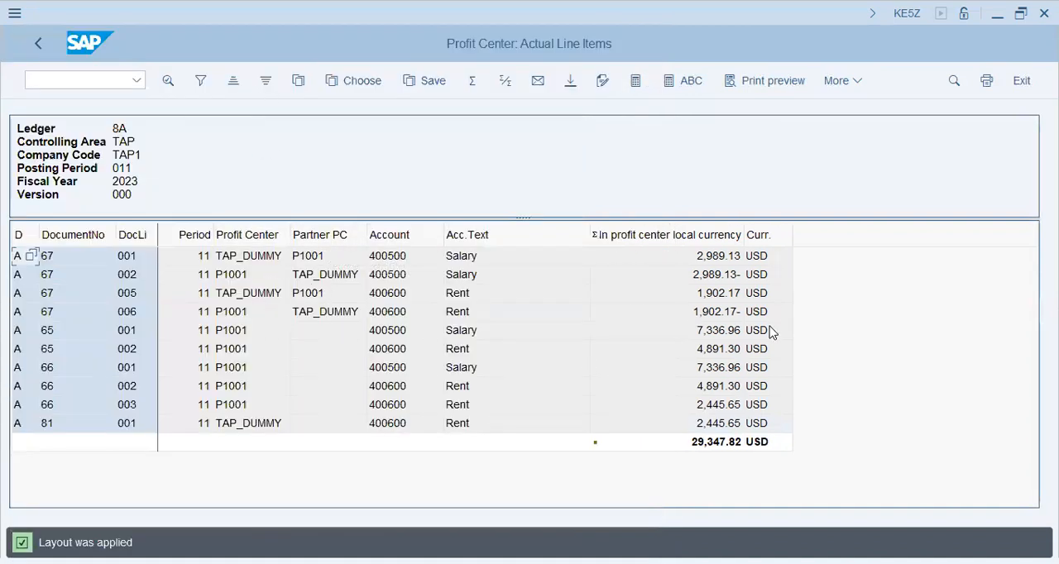
Edit the current layout and add the In company code currency column to the displayed columns.
click(847, 83)
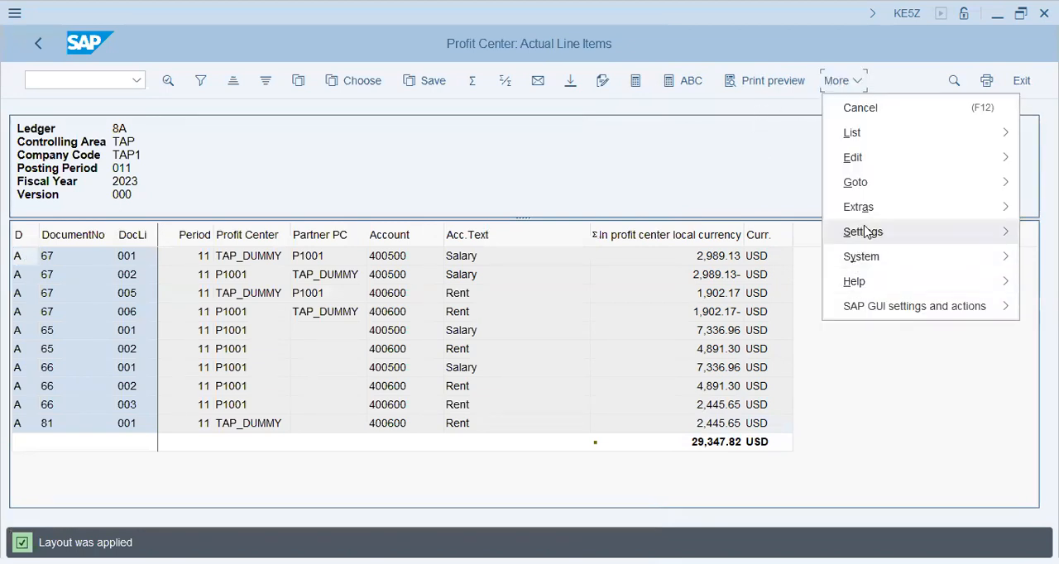
mouse_move(867, 234)
mouse_move(775, 263)
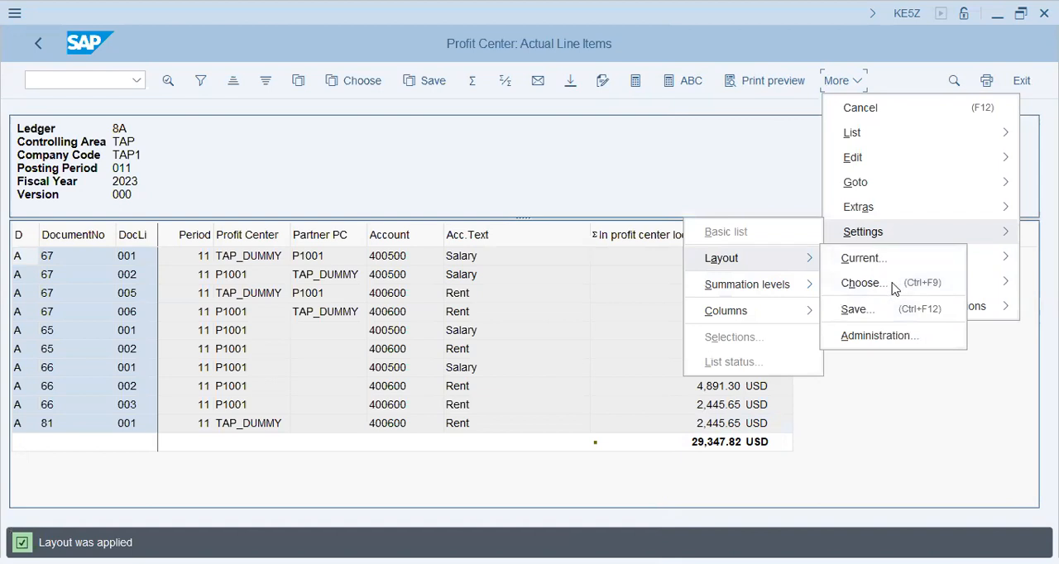
click(894, 273)
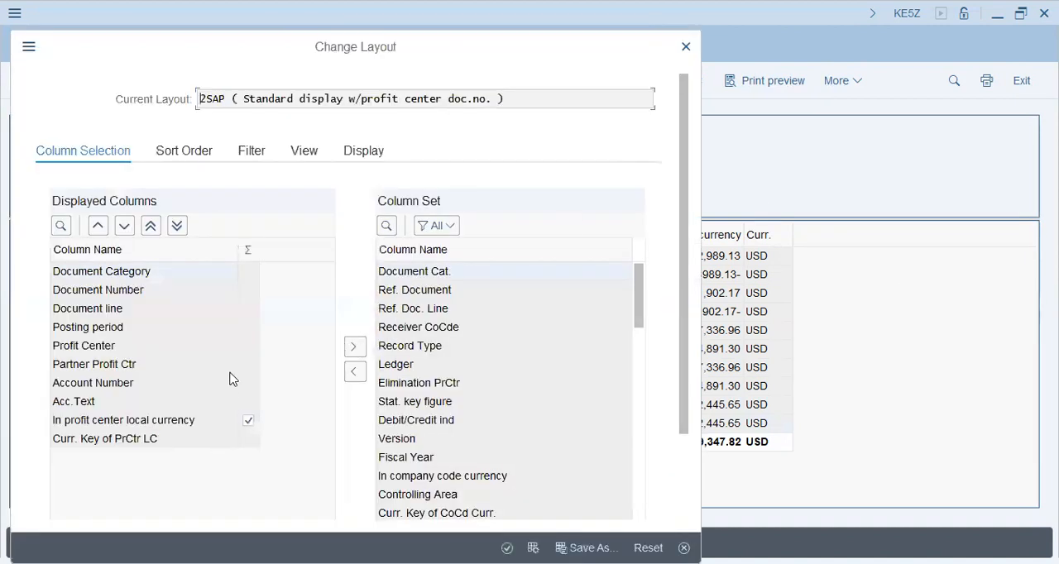
click(451, 424)
click(394, 480)
click(454, 477)
click(356, 374)
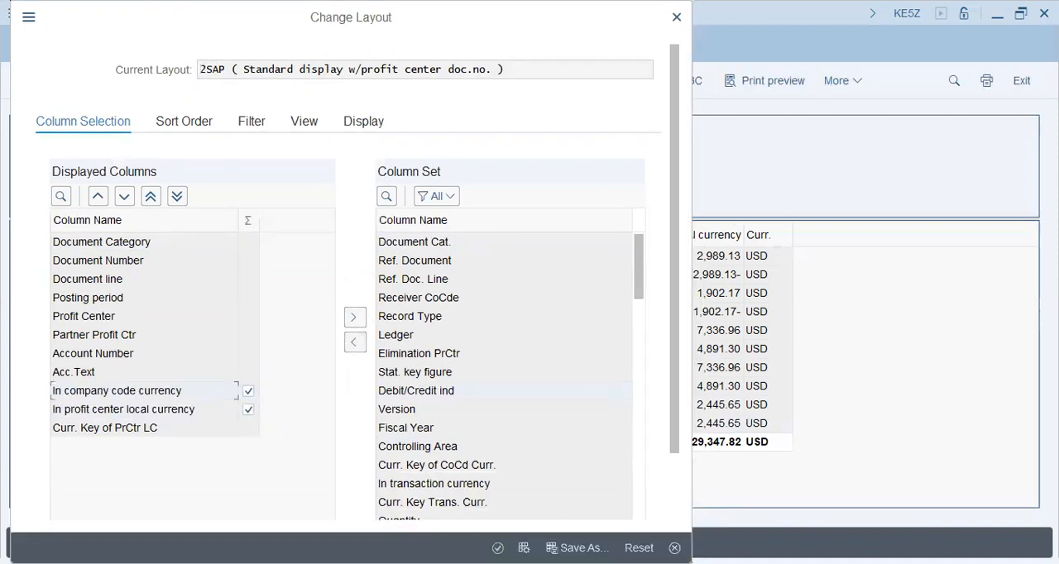
Start saving the changed layout as a new one with 9CoCode as its layout ID.
click(578, 548)
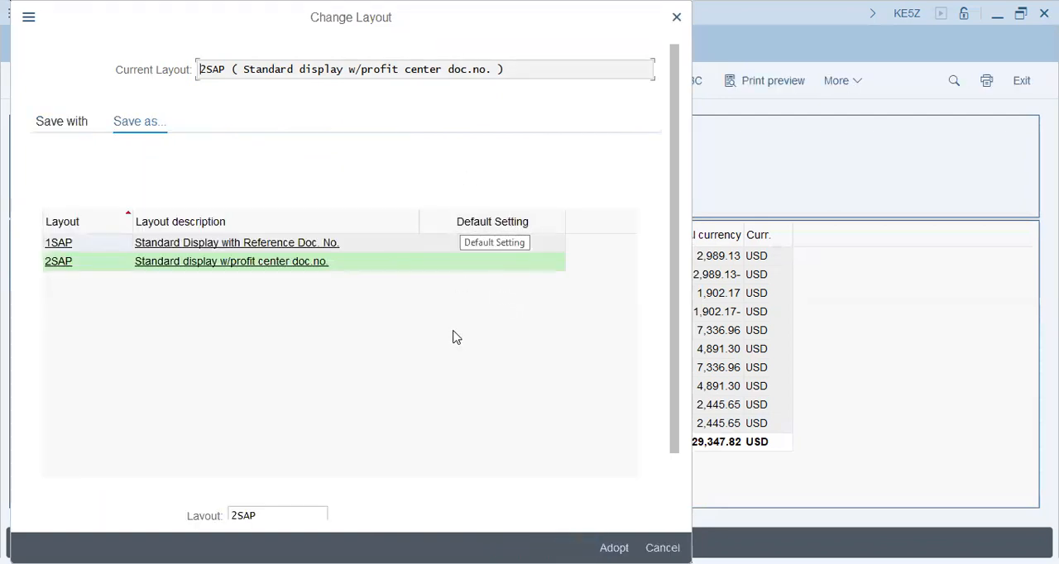
click(302, 517)
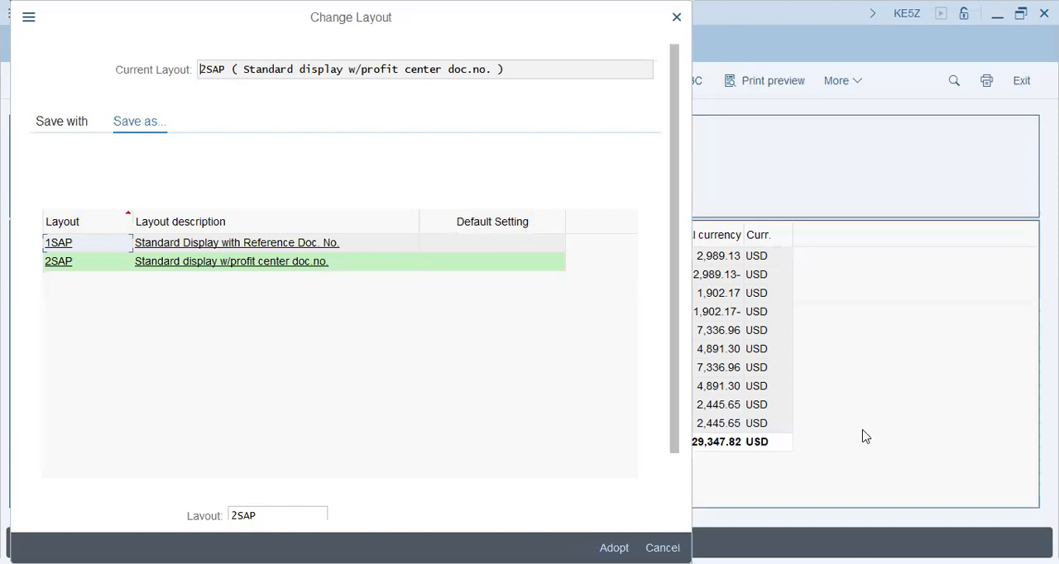
scroll(671, 475, down, 2)
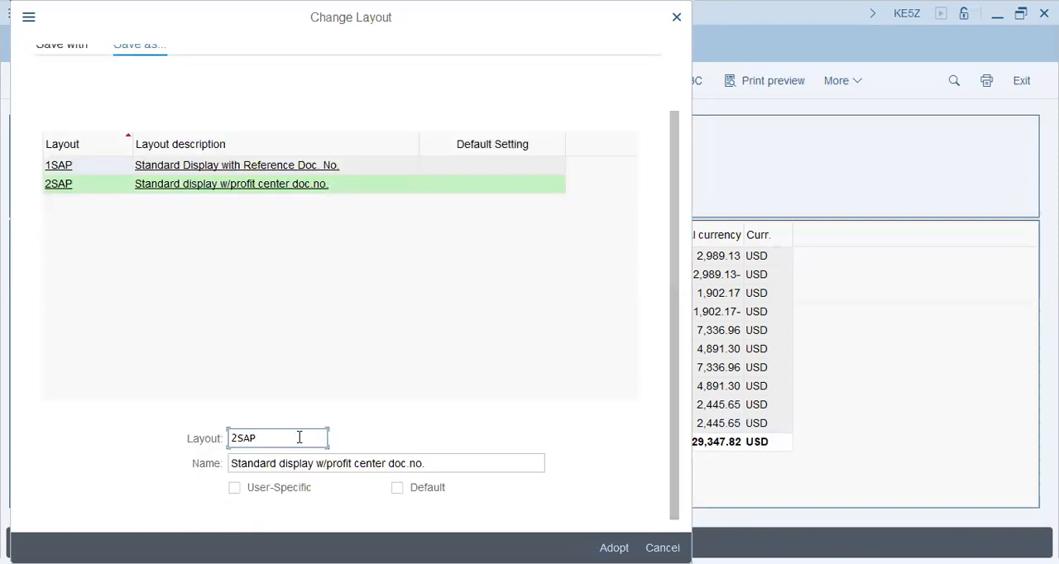
key(Home)
key(shift+Right)
text(9)
key(shift+Right)
key(shift+Right)
key(shift+Right)
key(End)
key(BackSpace)
key(BackSpace)
key(BackSpace)
text(CoCode)
key(Tab)
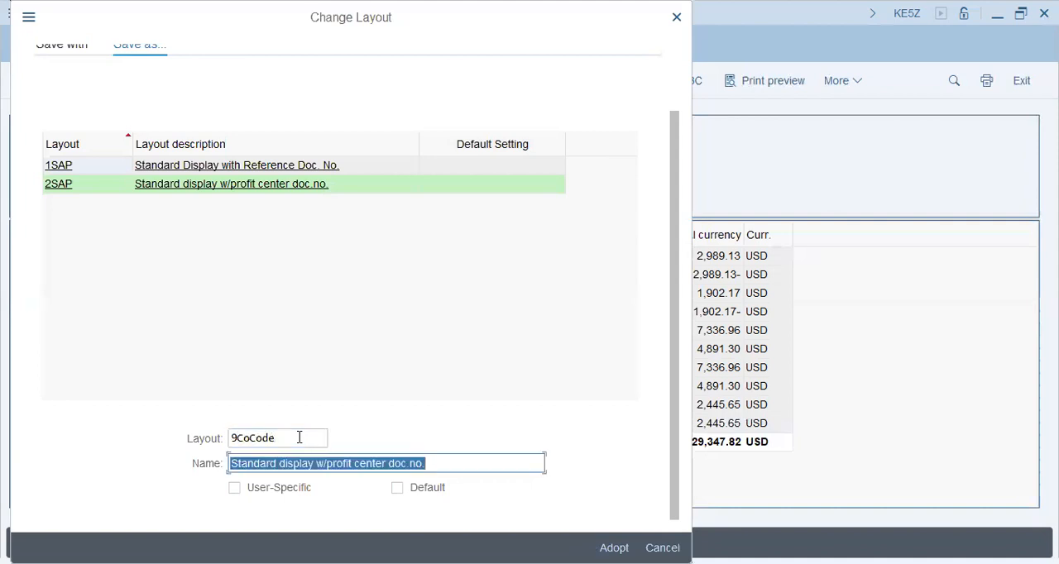
Prefix the new layout's ID with a slash so it reads /9CoCode.
click(300, 438)
key(Left)
key(Left)
key(Left)
key(Left)
key(Left)
key(Left)
key(Left)
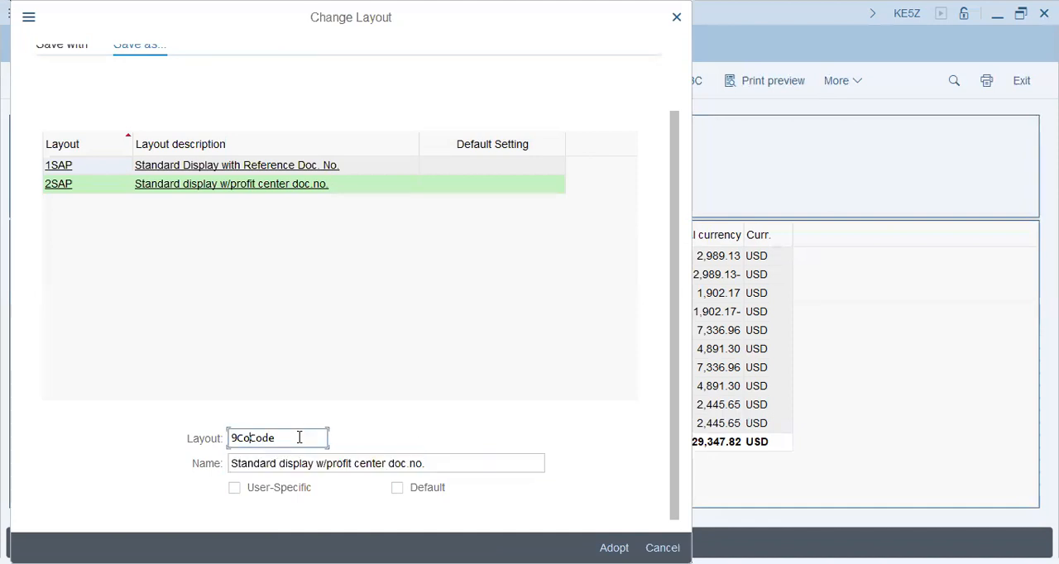
text(/)
key(Tab)
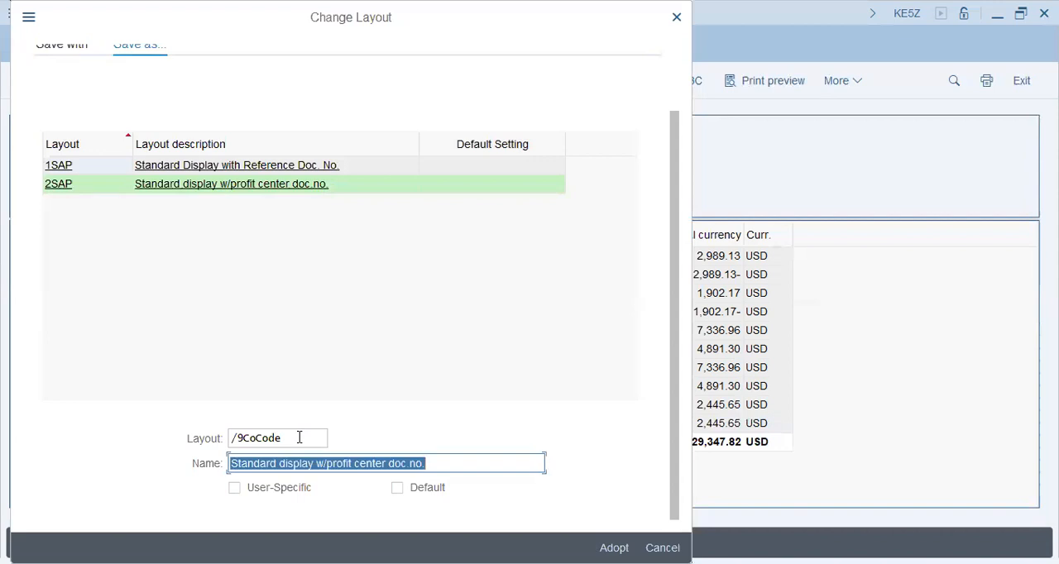
Name the new layout With_Co_Code_Curr and adopt it.
text(With)
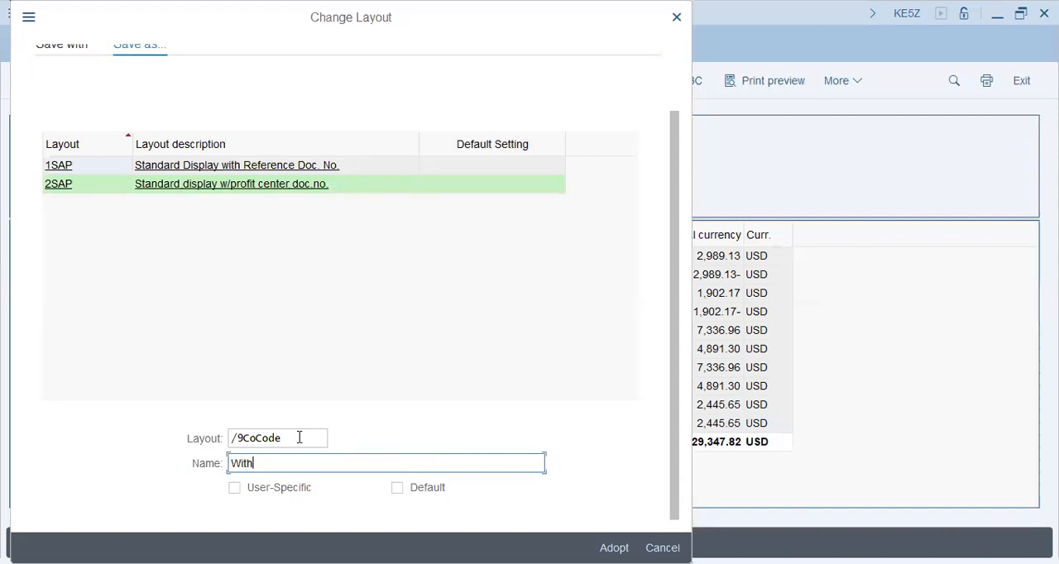
text(_Co_Code_Curr)
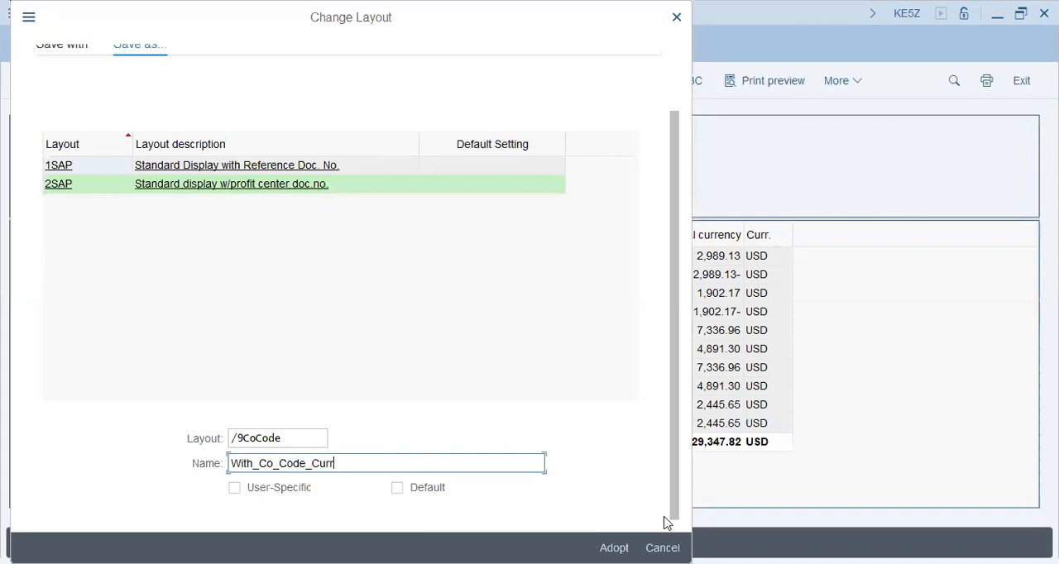
click(614, 548)
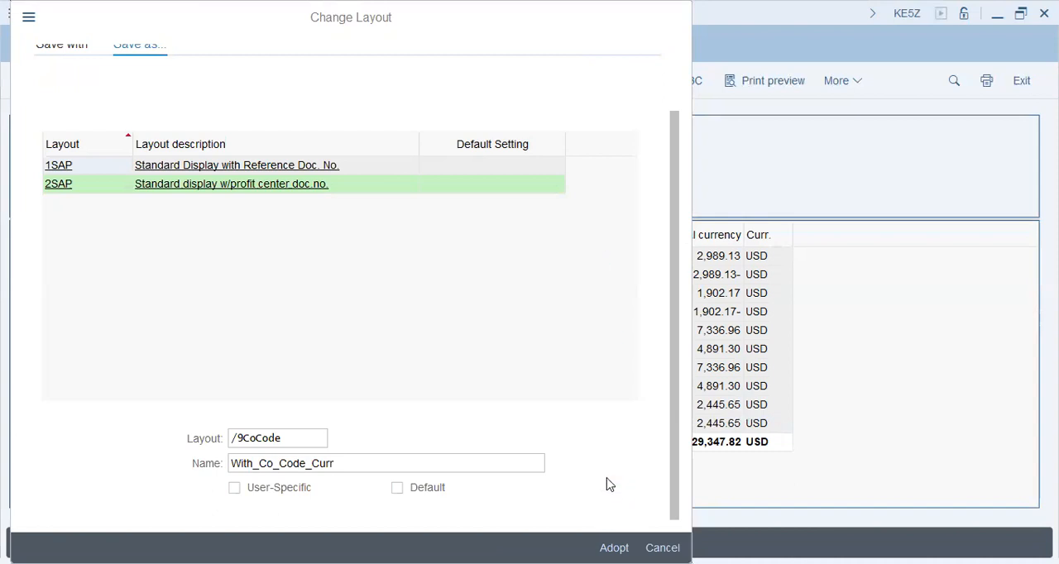
Apply the saved layout to the line item list and check the TAP_DUMMY rent amount in company code currency.
key(Return)
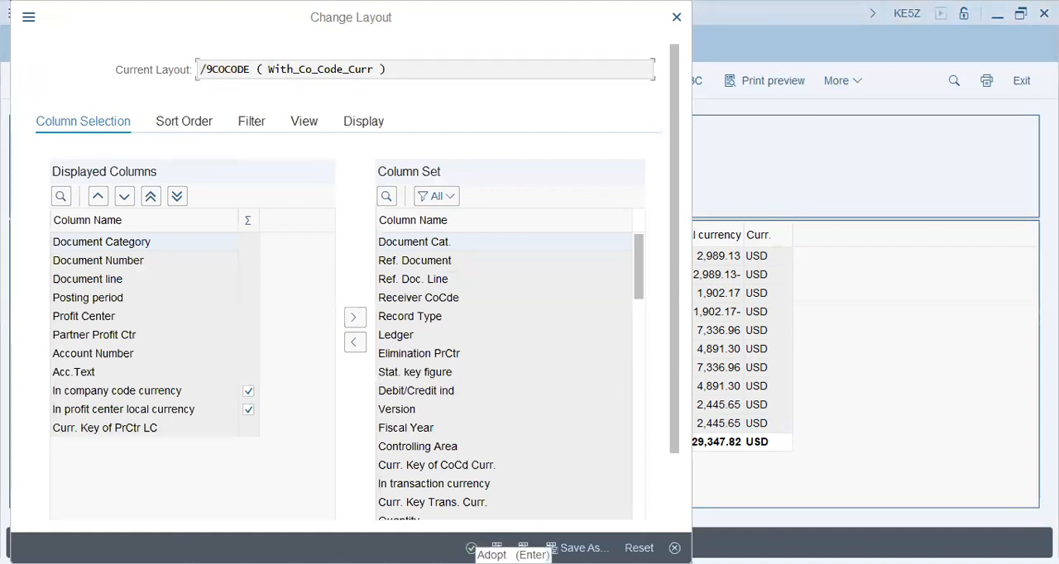
click(471, 547)
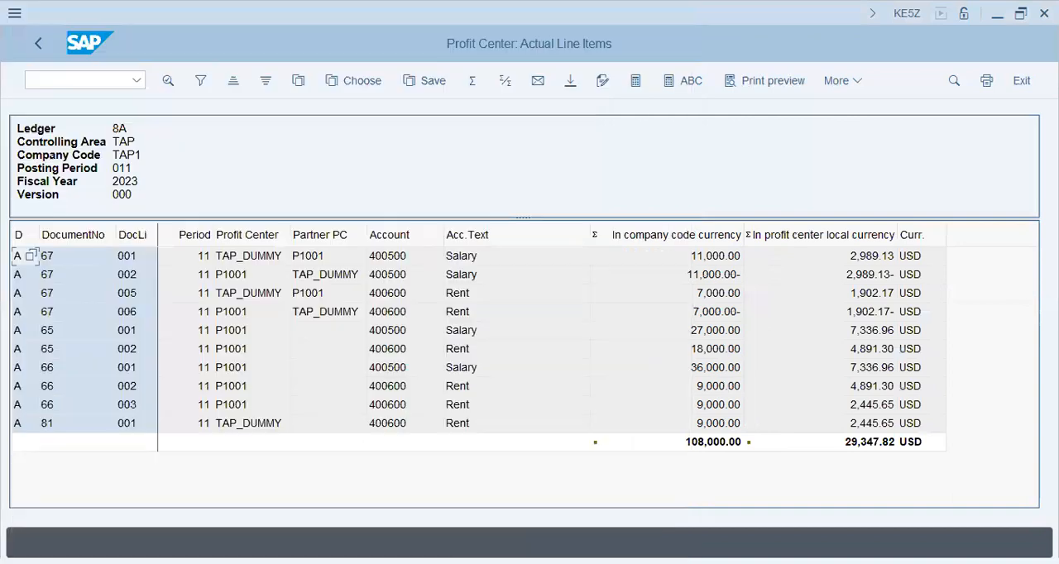
click(675, 445)
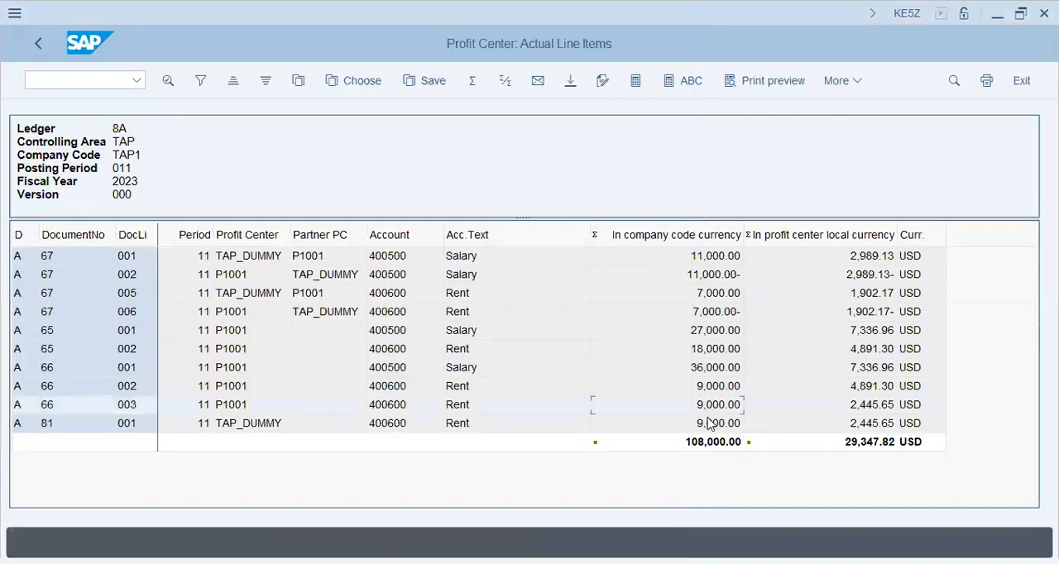
click(712, 424)
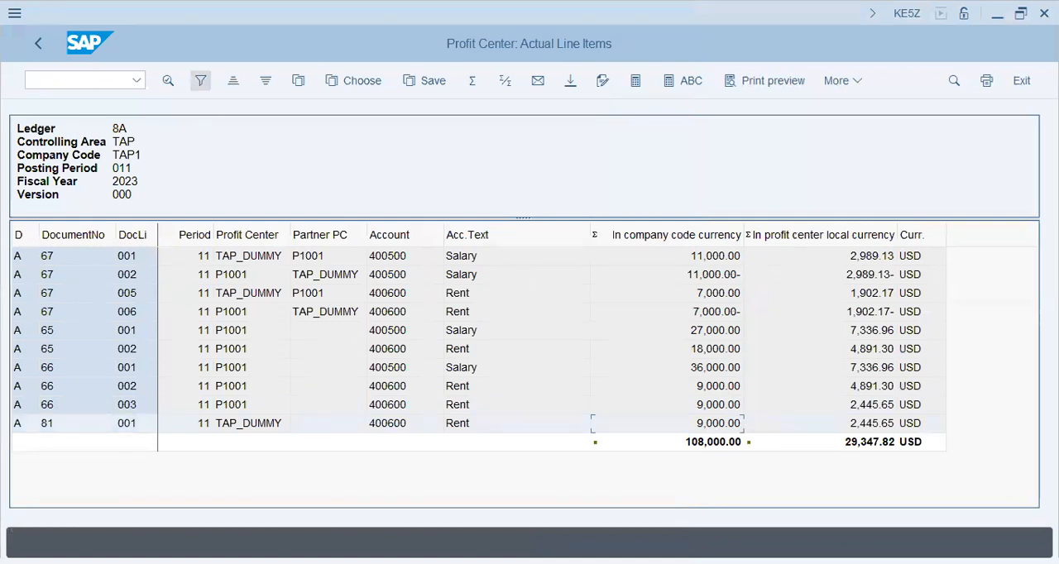
click(264, 424)
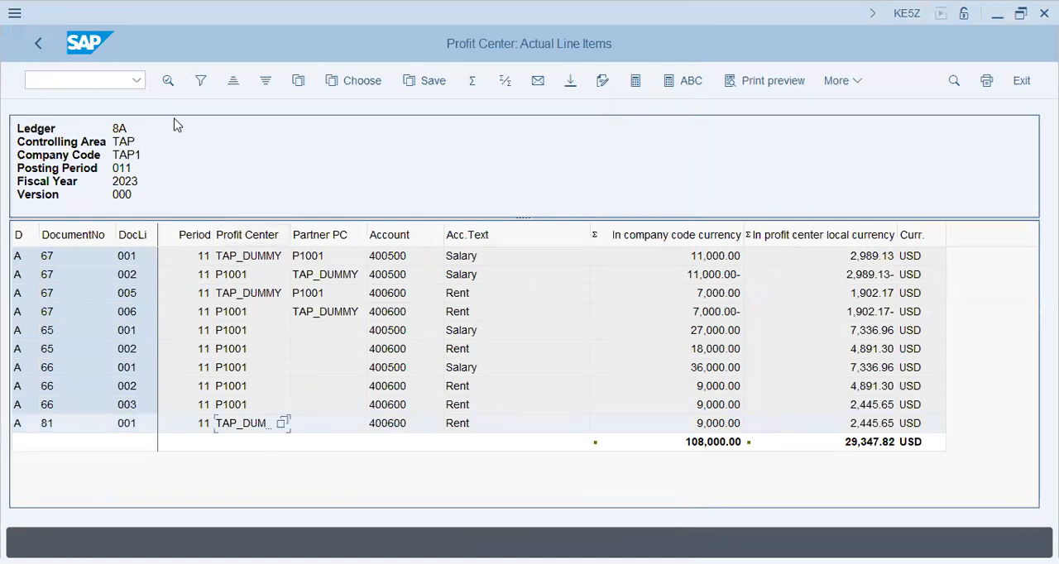
Open transaction FB01 for a new general posting and set the document date to 20.11.2023.
click(106, 82)
text(/nfb)
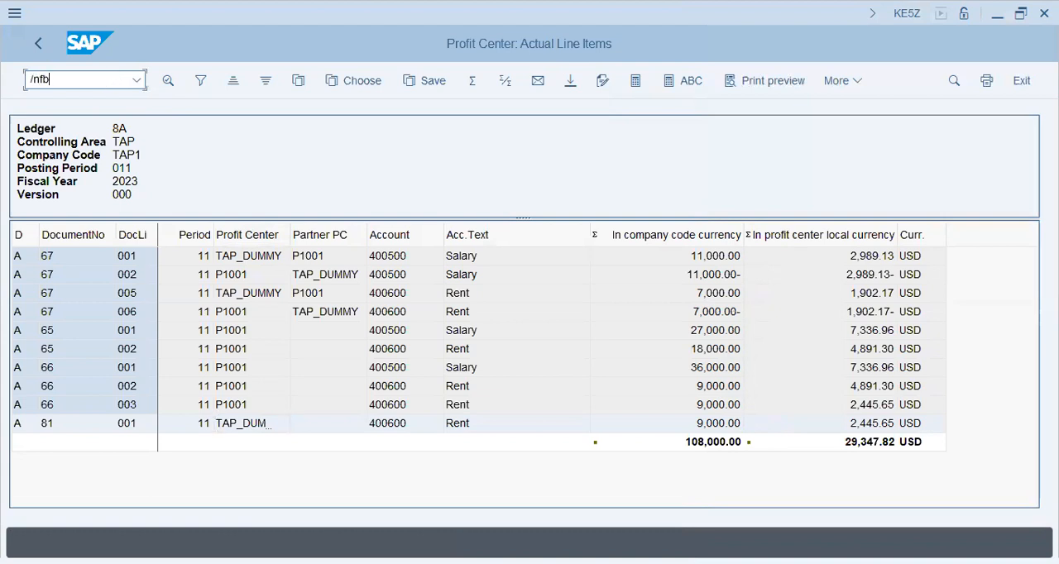
text(01l)
key(Return)
key(BackSpace)
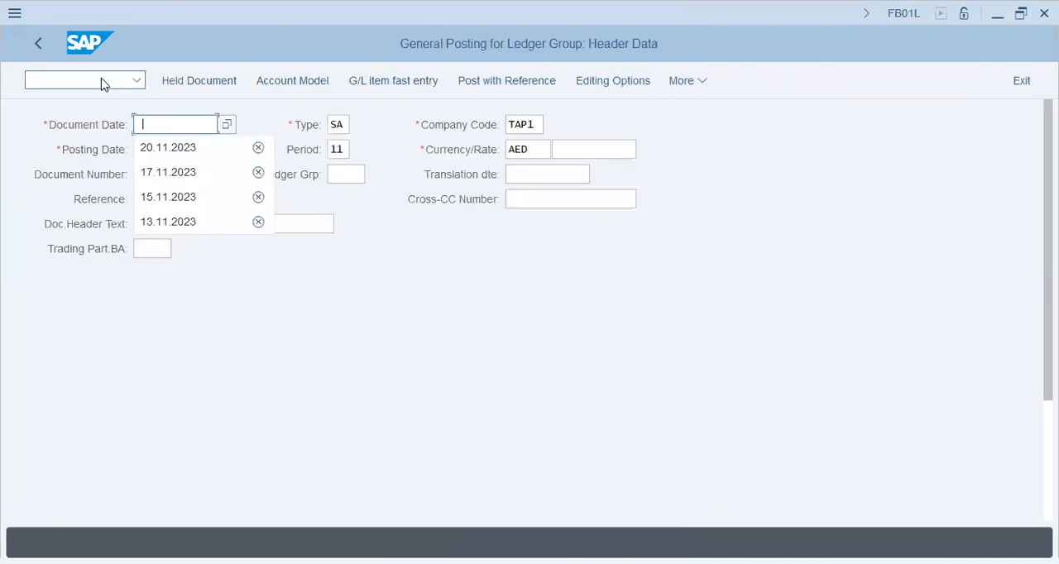
click(182, 155)
Find the G/L account by the long text *salary* with the account filter cleared, and open the first debit item with account 400500.
scroll(205, 249, down, 1)
scroll(198, 273, down, 3)
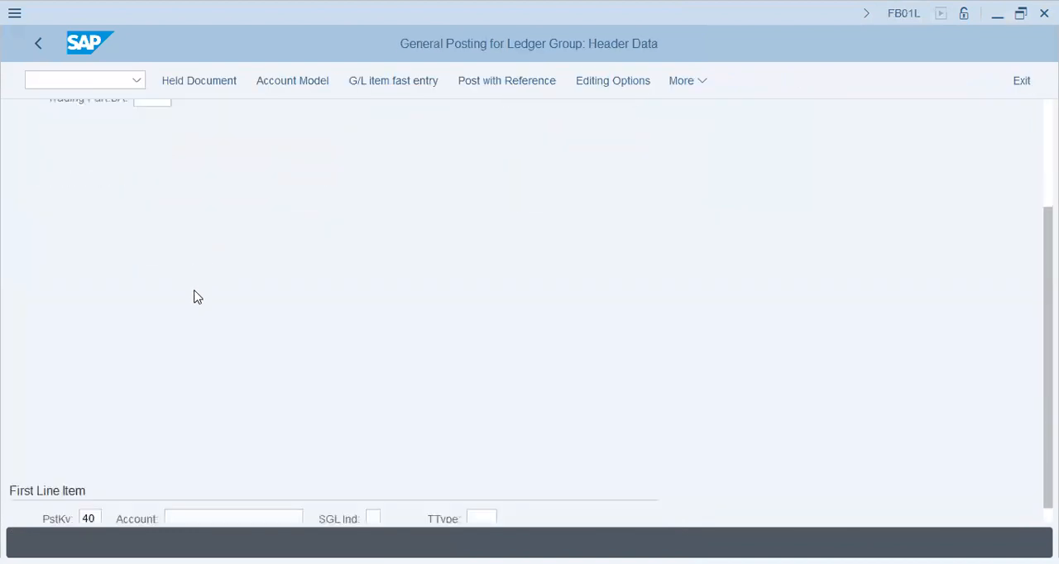
click(206, 497)
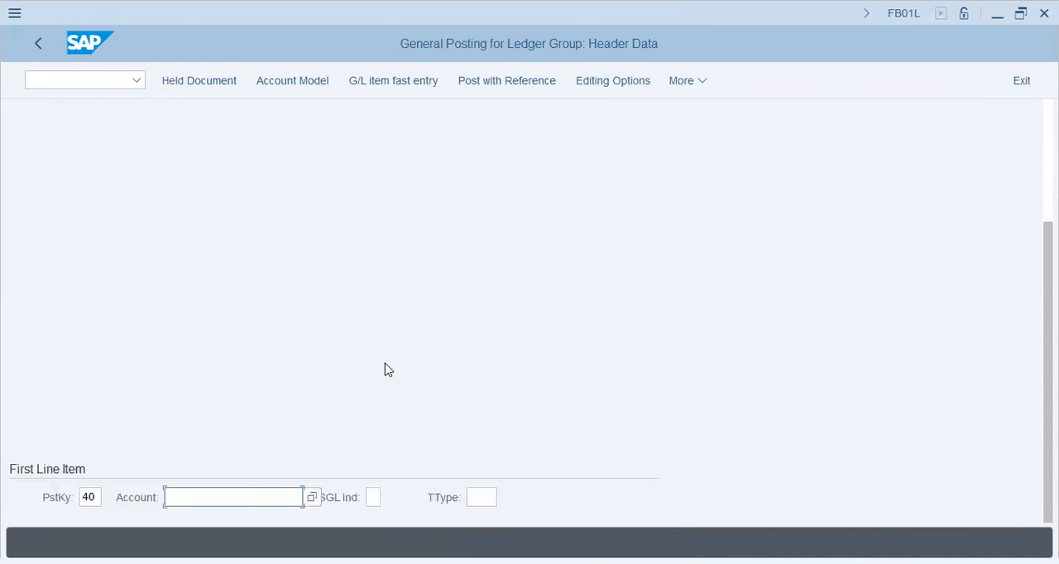
key(alt+Tab)
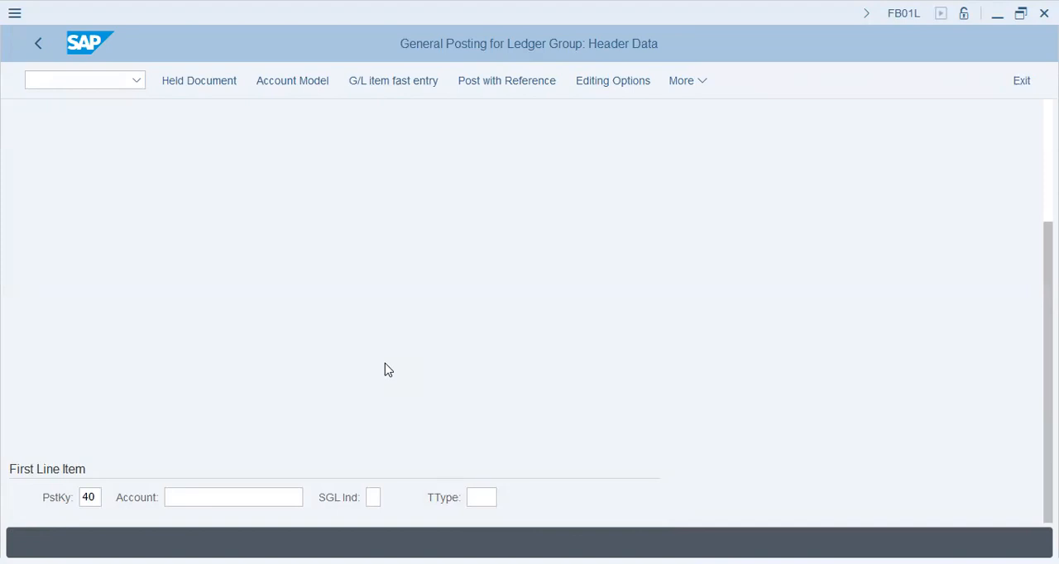
key(alt+Tab)
text(4)
click(326, 438)
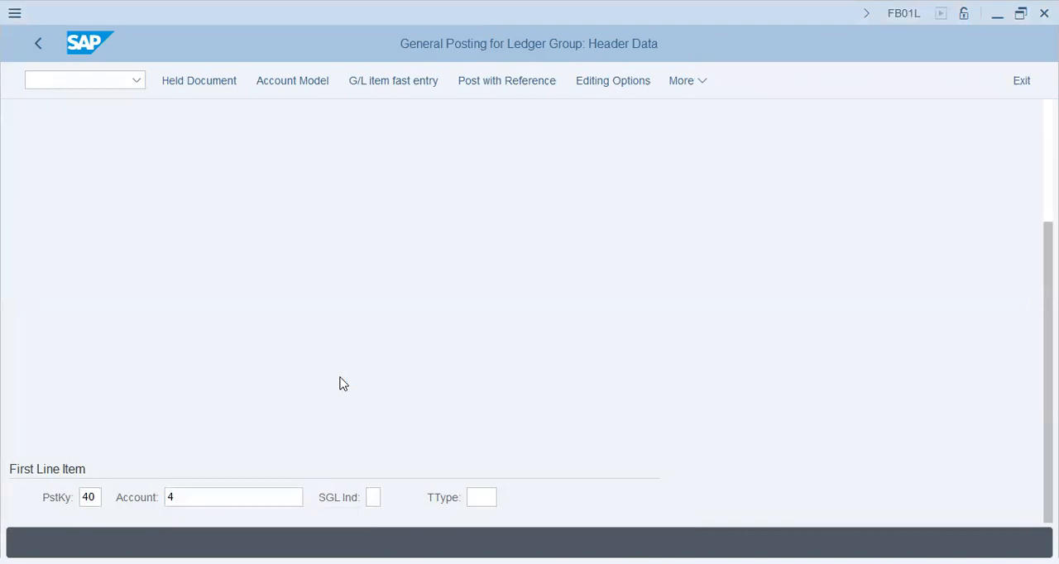
text(*salary*)
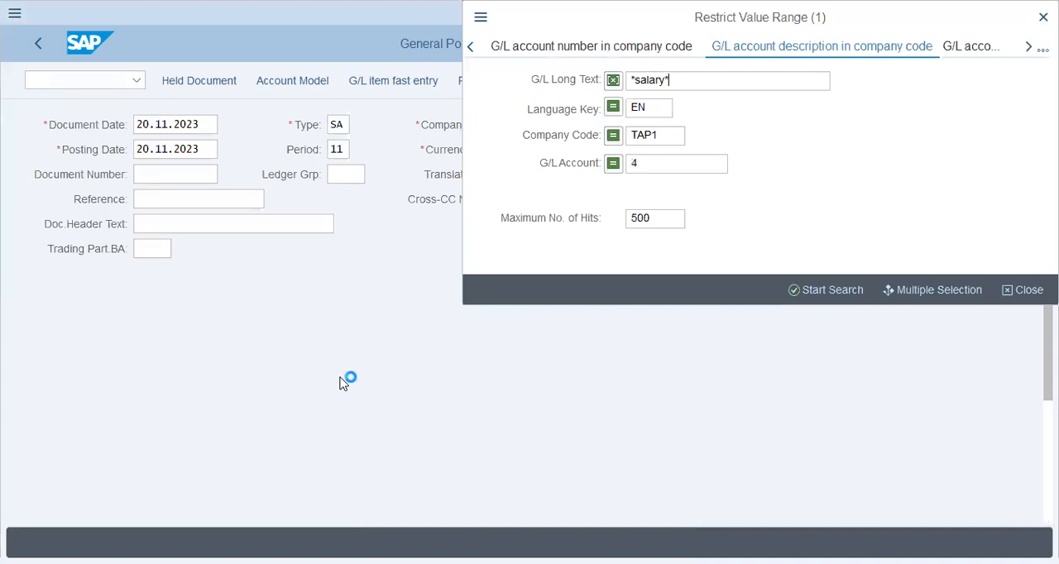
click(635, 168)
key(BackSpace)
key(Return)
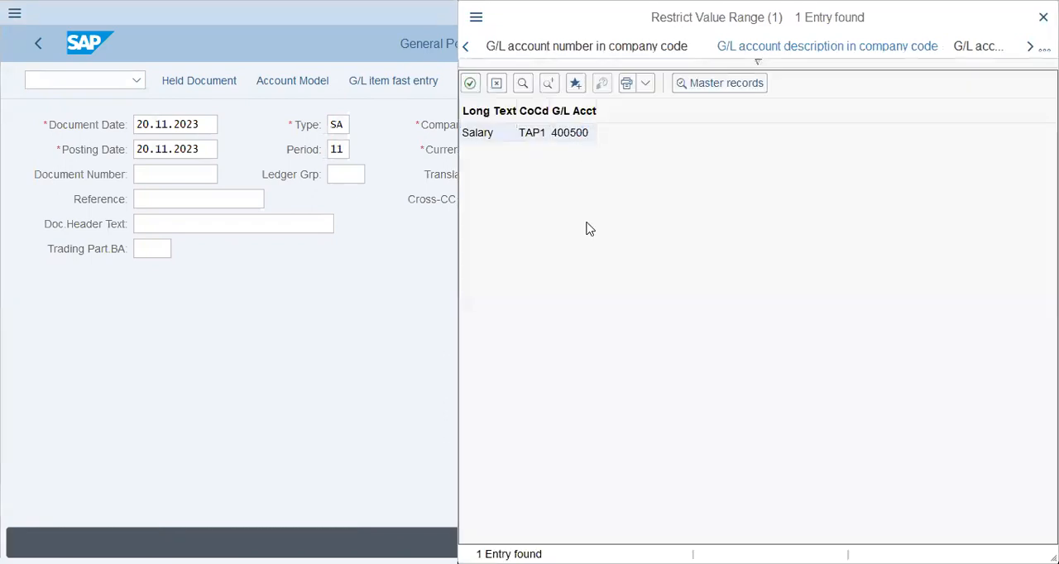
key(Return)
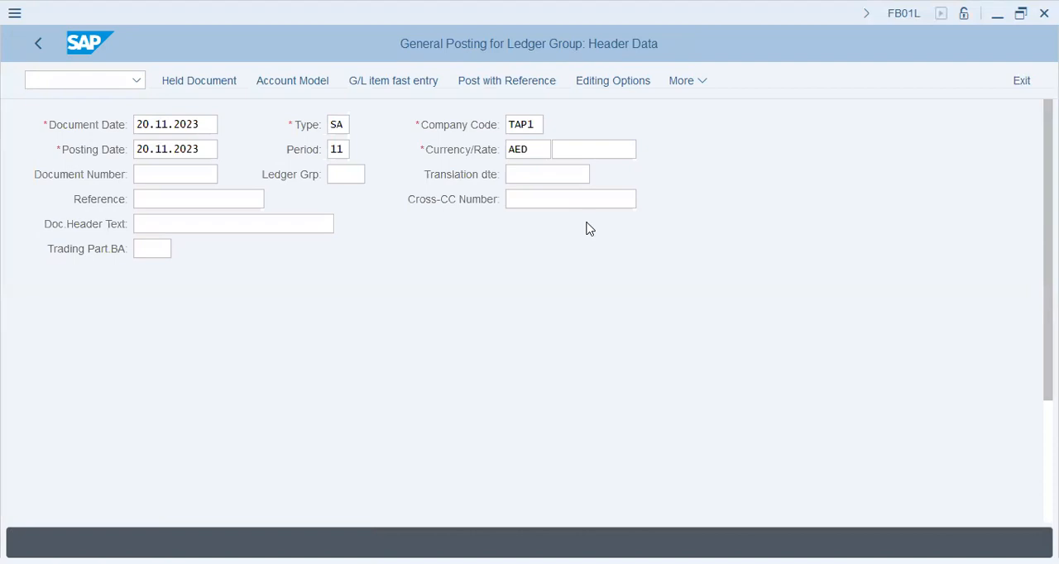
scroll(538, 379, down, 3)
key(Return)
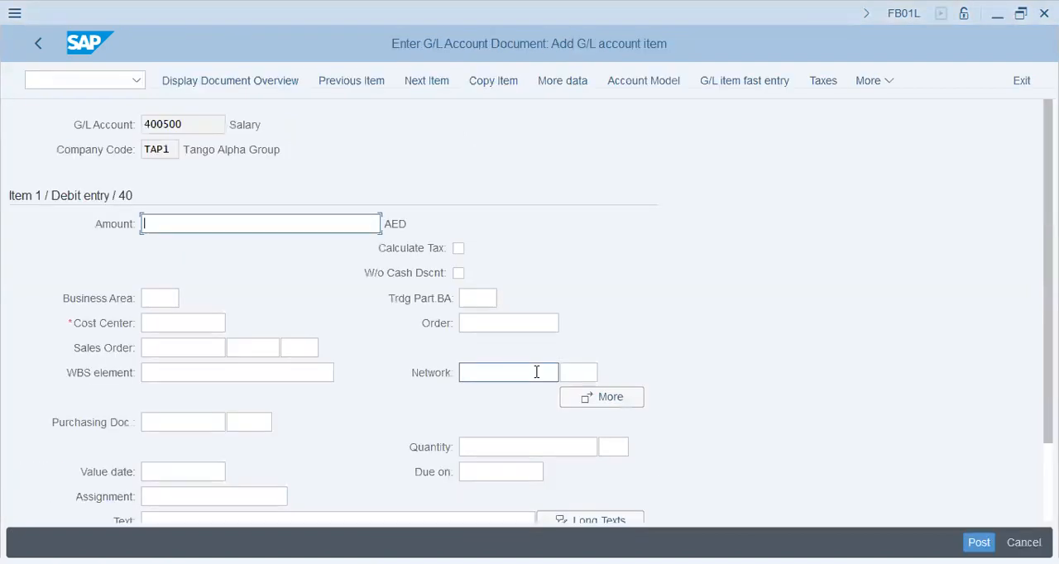
Enter 36000 AED for cost center 2000 on the salary debit item, with the text 2000/36000-Salary.
text(36000)
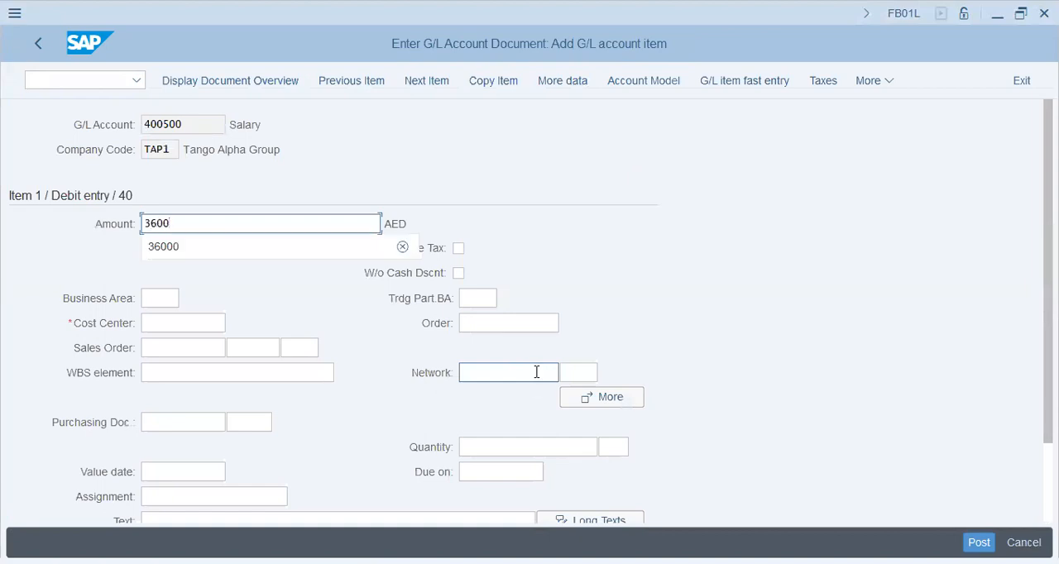
key(Tab)
key(Tab)
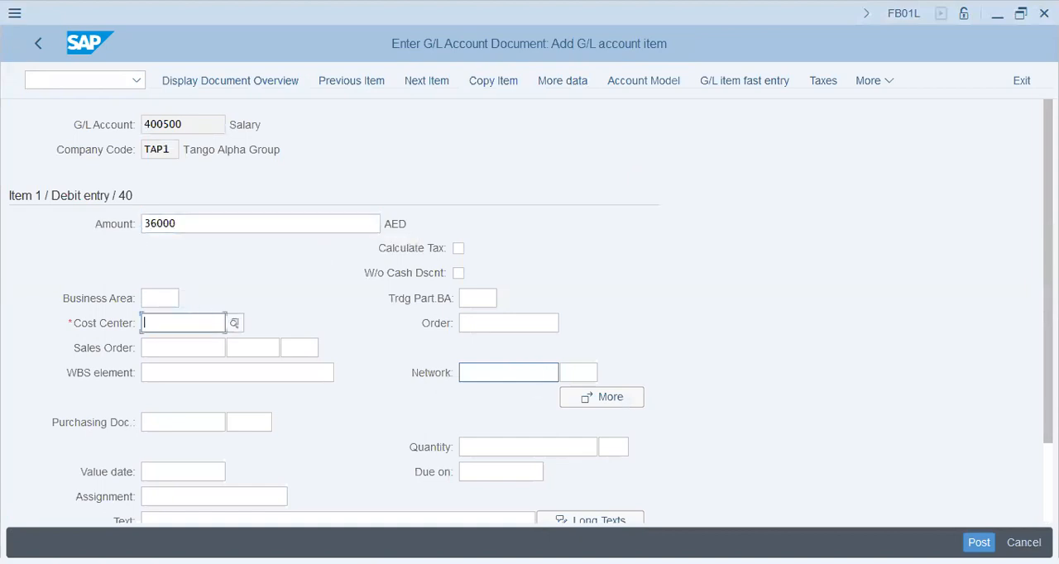
text(2000)
key(Tab)
key(Tab)
key(Tab)
key(Tab)
key(Tab)
key(Tab)
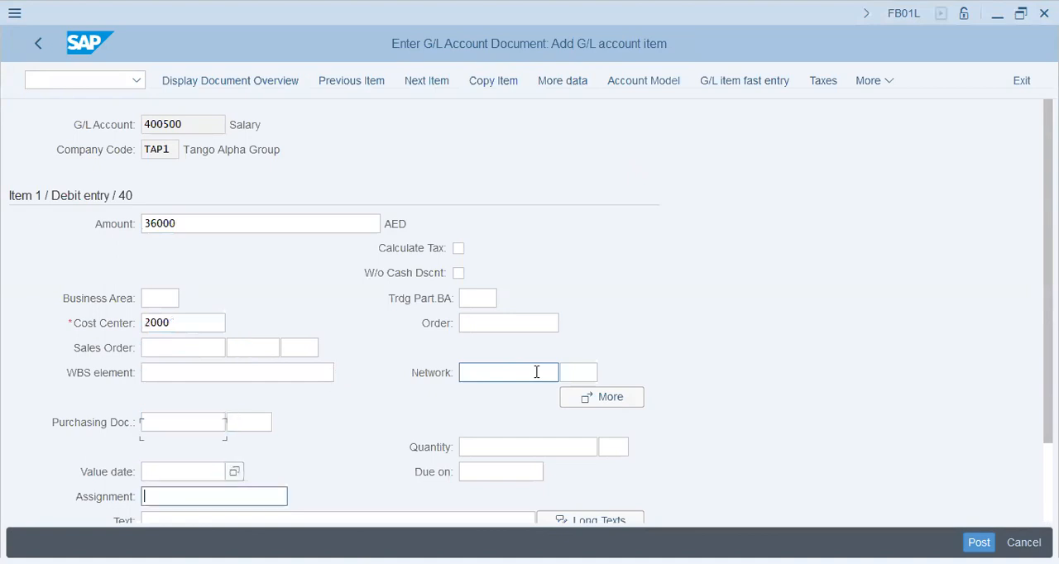
text(200)
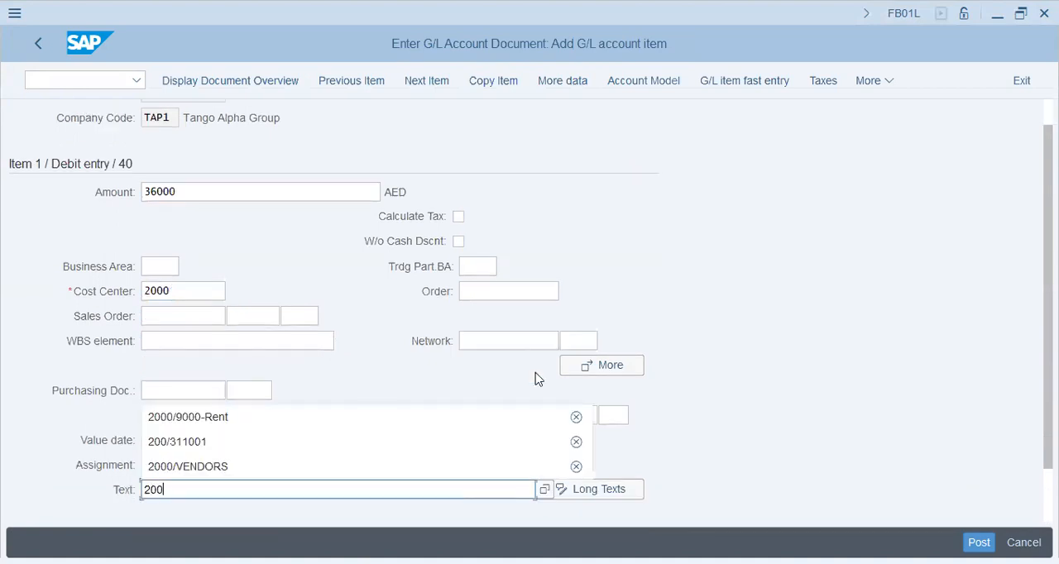
text(0/3600)
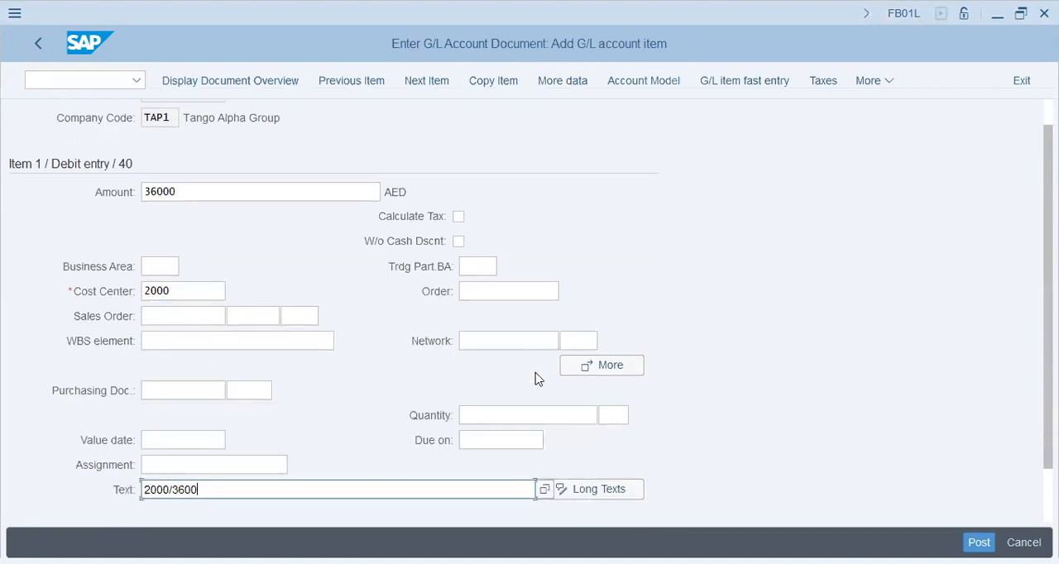
text(0-Salary)
key(Return)
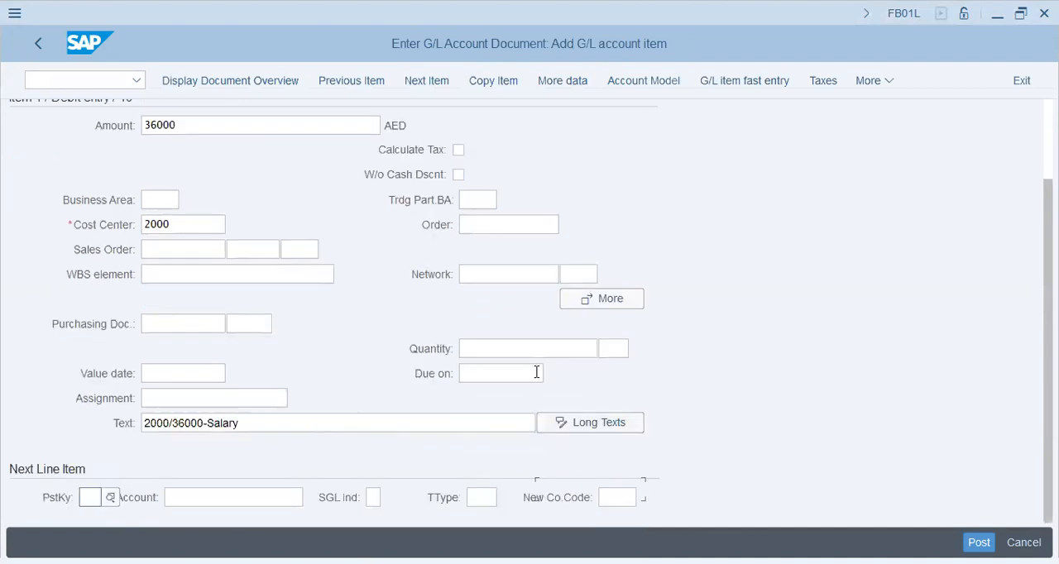
Add the second line item with posting key 50 and G/L account 200691.
text(50)
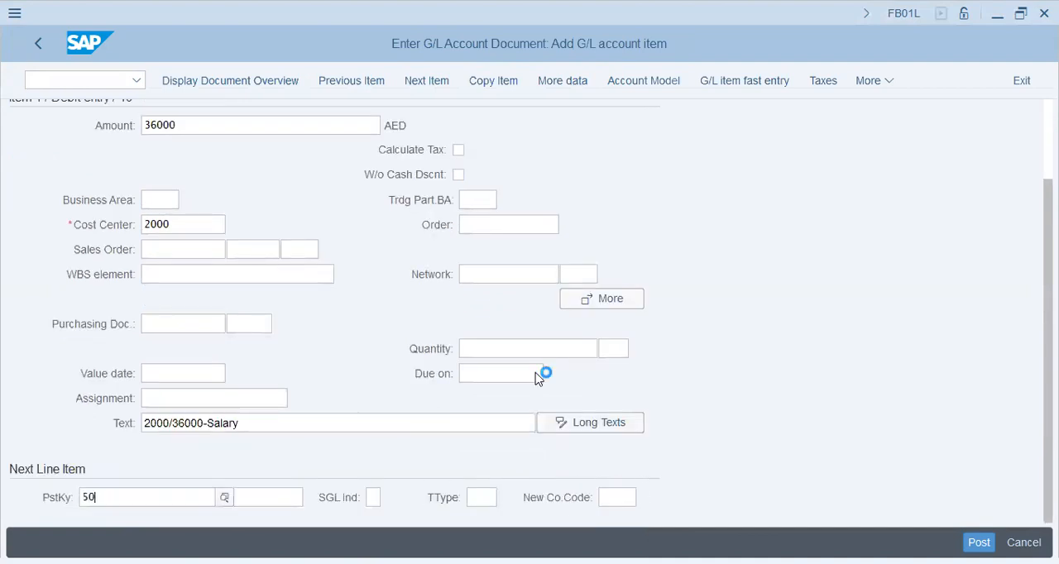
key(Tab)
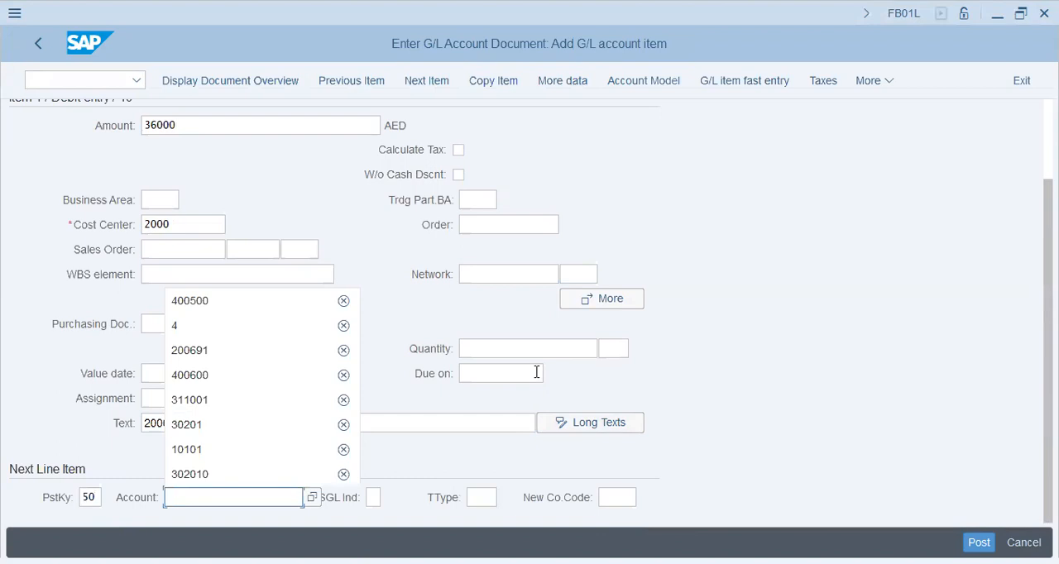
text(200691)
key(Return)
Give the cash credit item the balancing amount * and the text 2000/36000-Salary, and post the document.
text(*)
key(Tab)
key(Tab)
key(Tab)
key(Tab)
key(Tab)
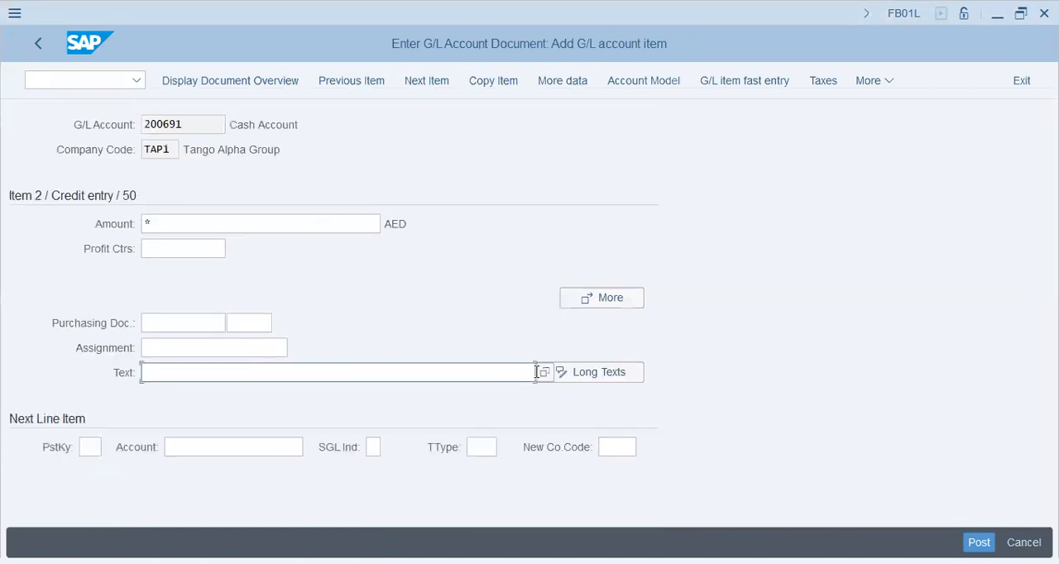
text(20)
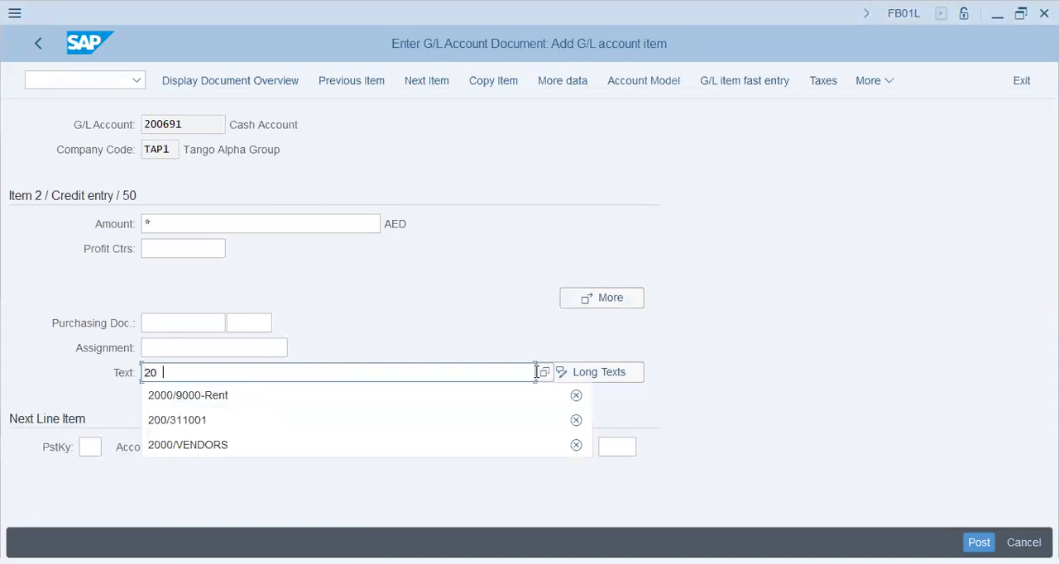
text(00/3)
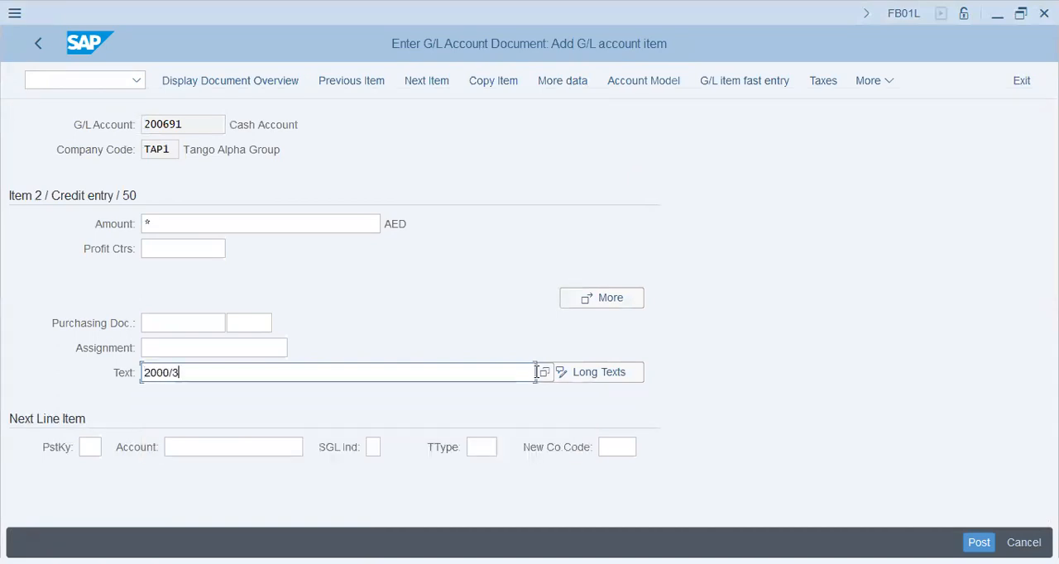
text(6000-Salary)
key(Return)
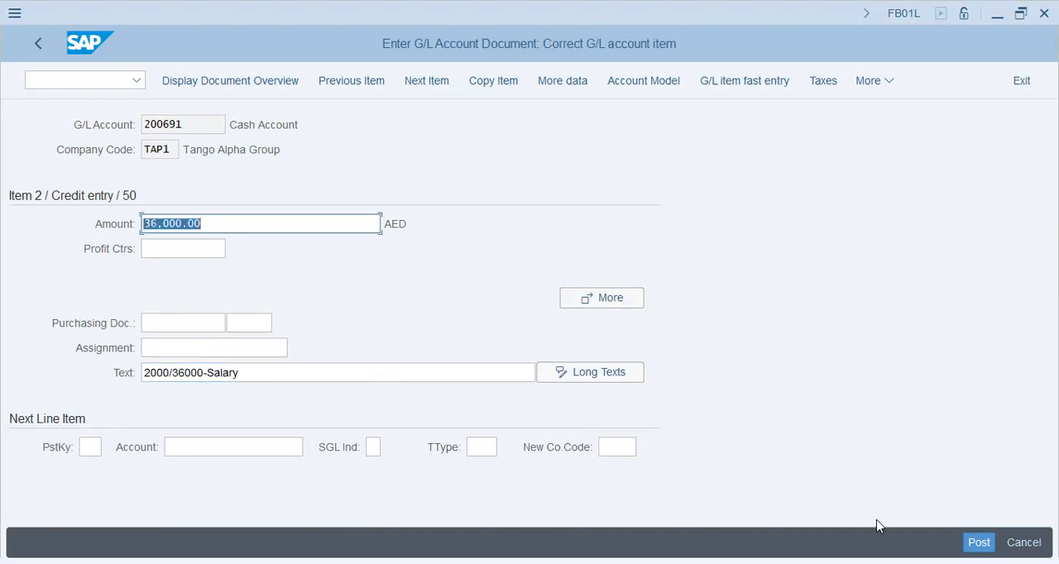
click(979, 542)
Open transaction KB11N to enter manual repostings of primary costs.
click(105, 78)
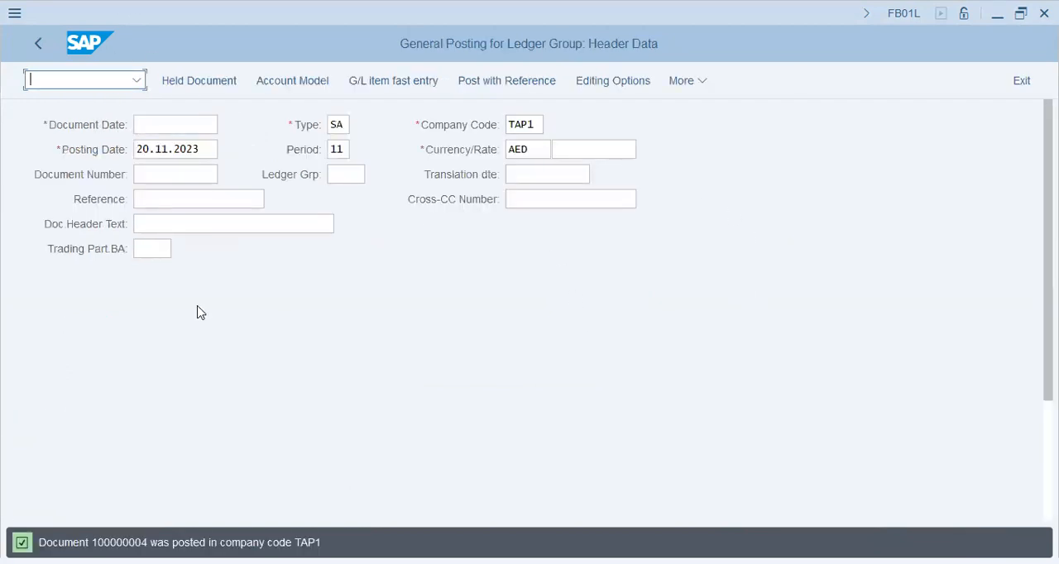
key(alt+Tab)
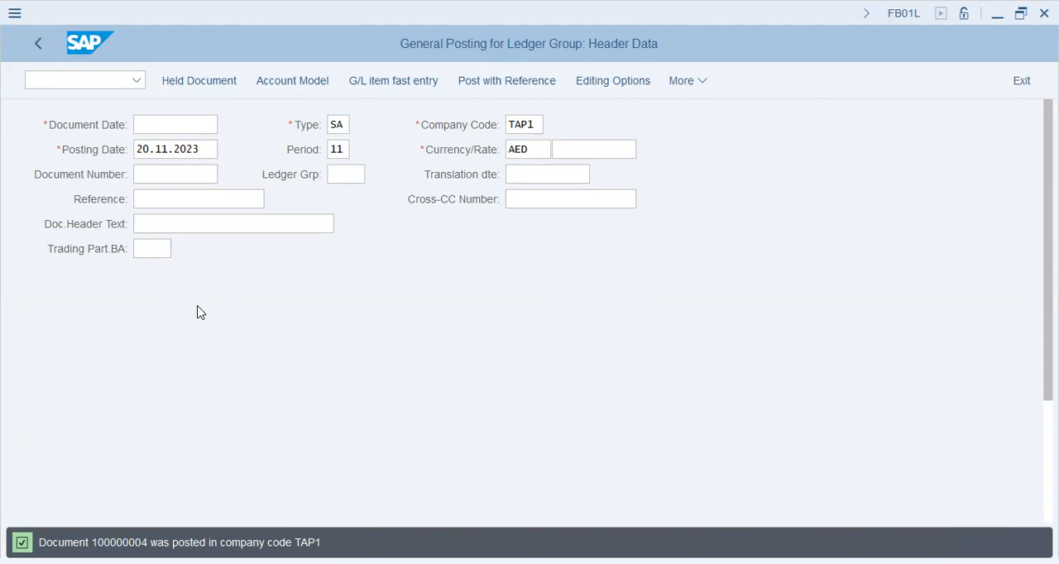
key(alt+Tab)
text(/nkb11n)
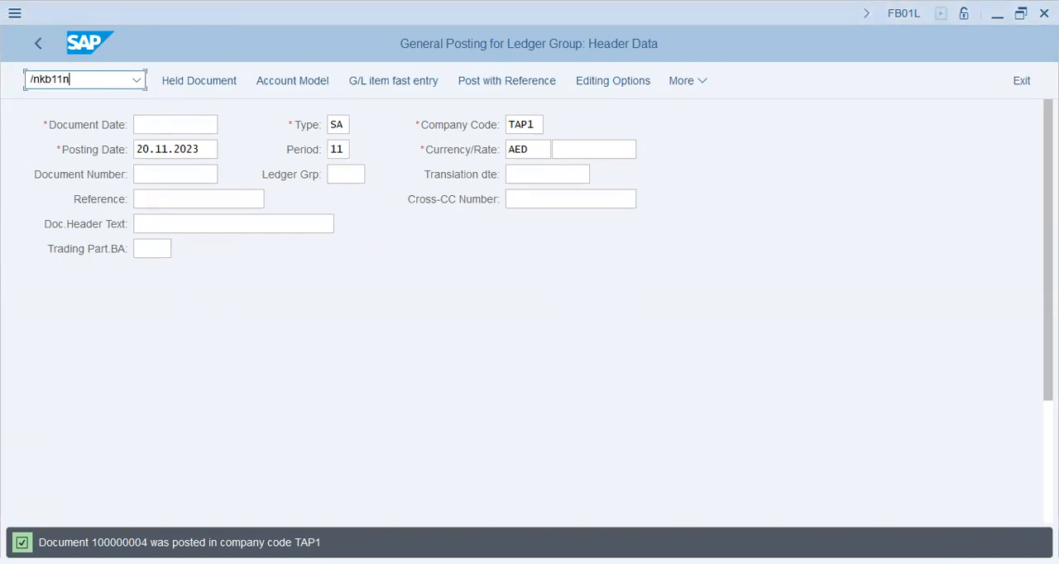
key(Return)
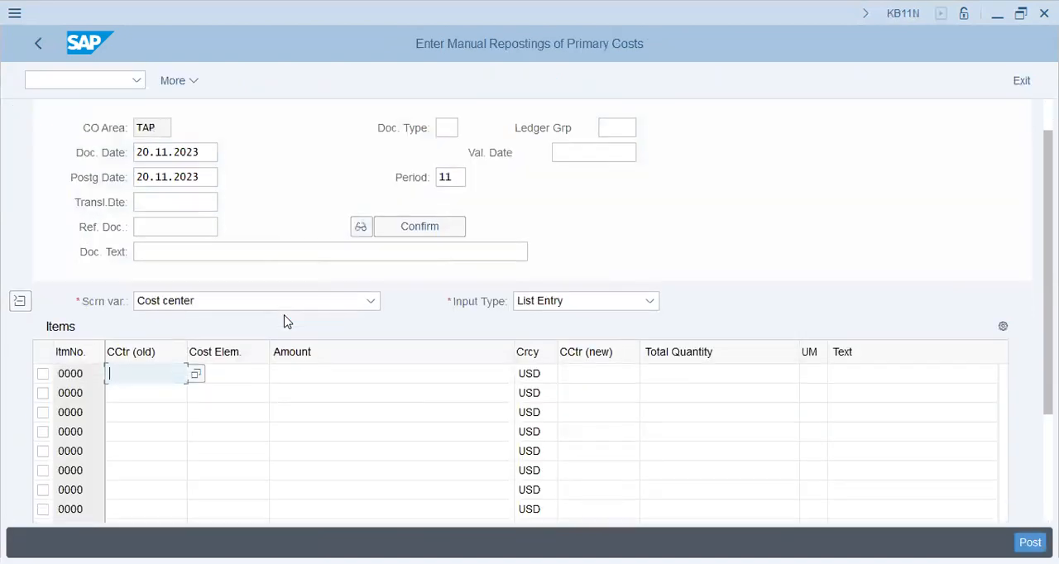
Enter old cost center 2000 and cost element 400500 on the first reposting item.
key(alt+Tab)
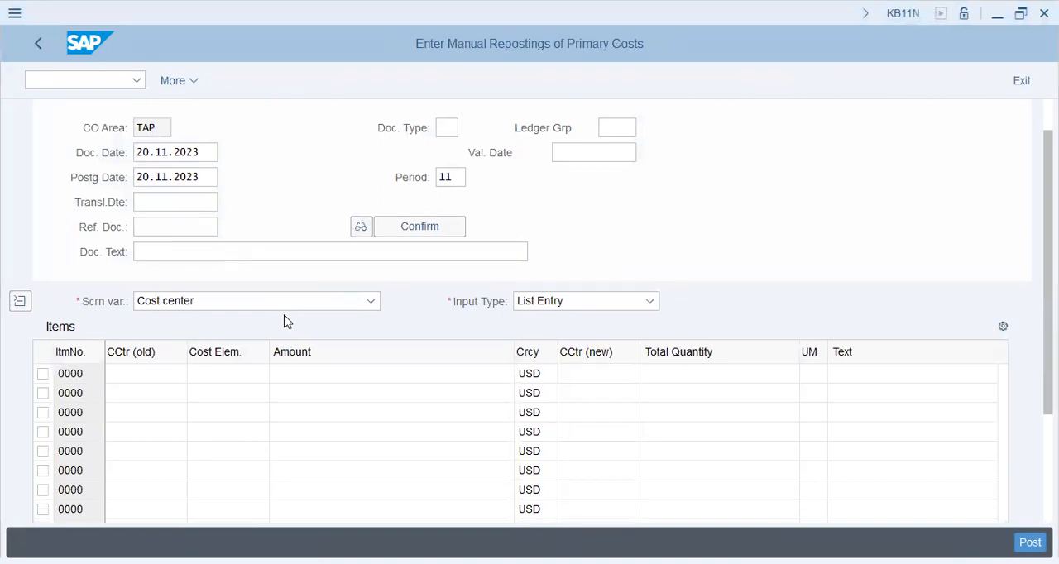
key(alt+Tab)
text(2000)
key(Tab)
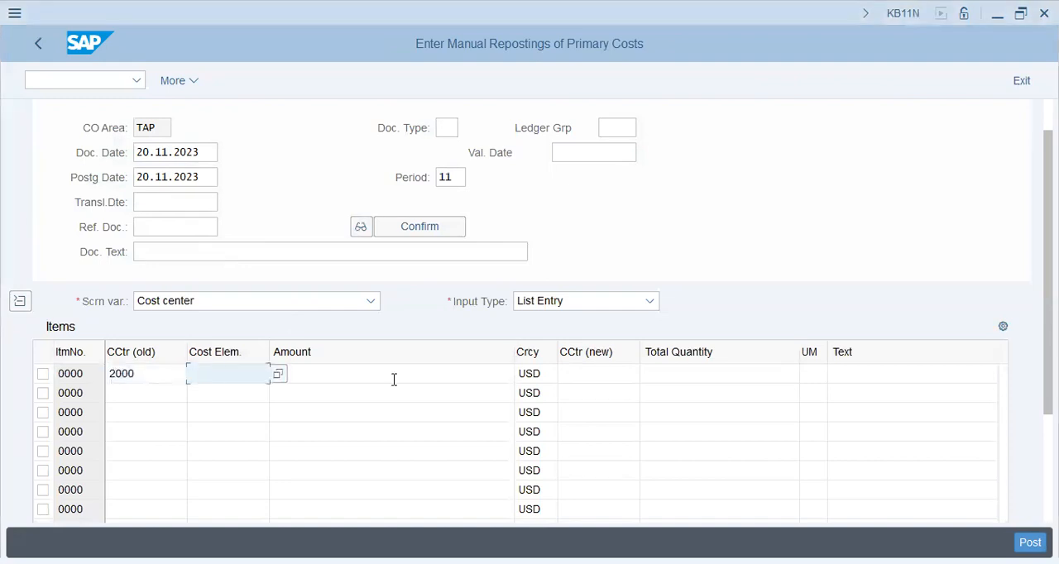
key(alt+Tab)
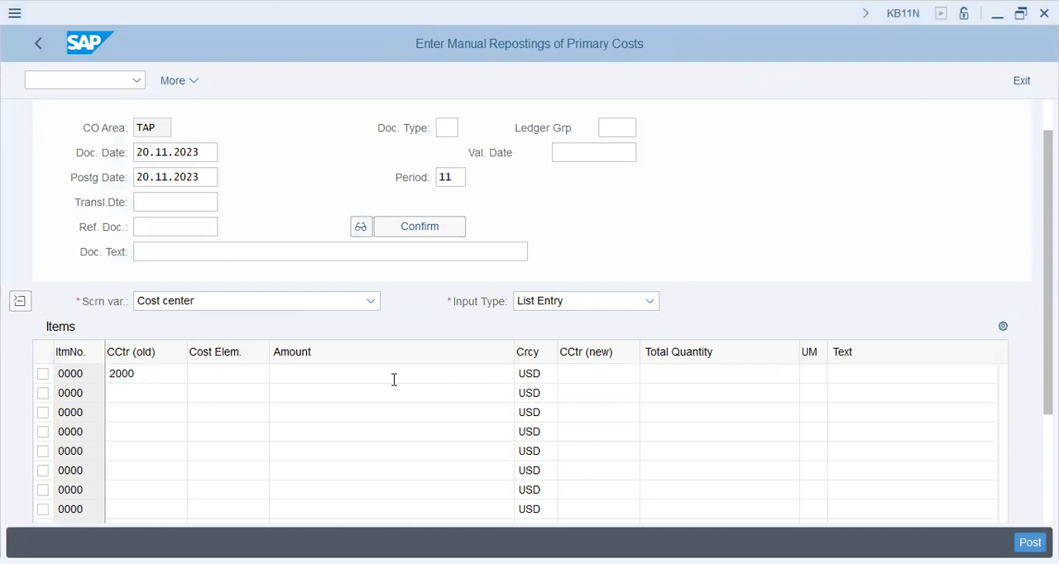
key(alt+Tab)
text(40500)
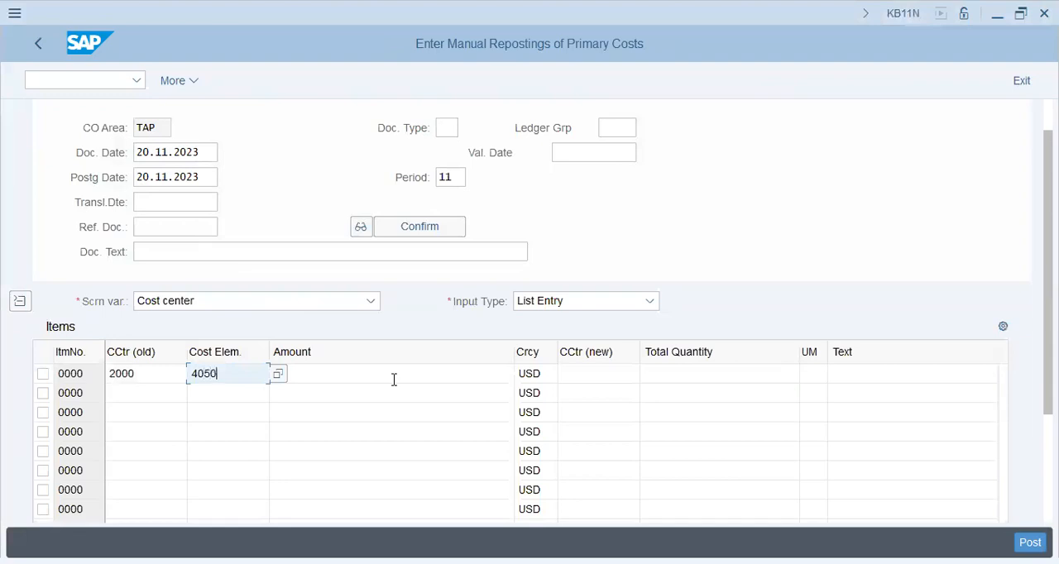
key(Tab)
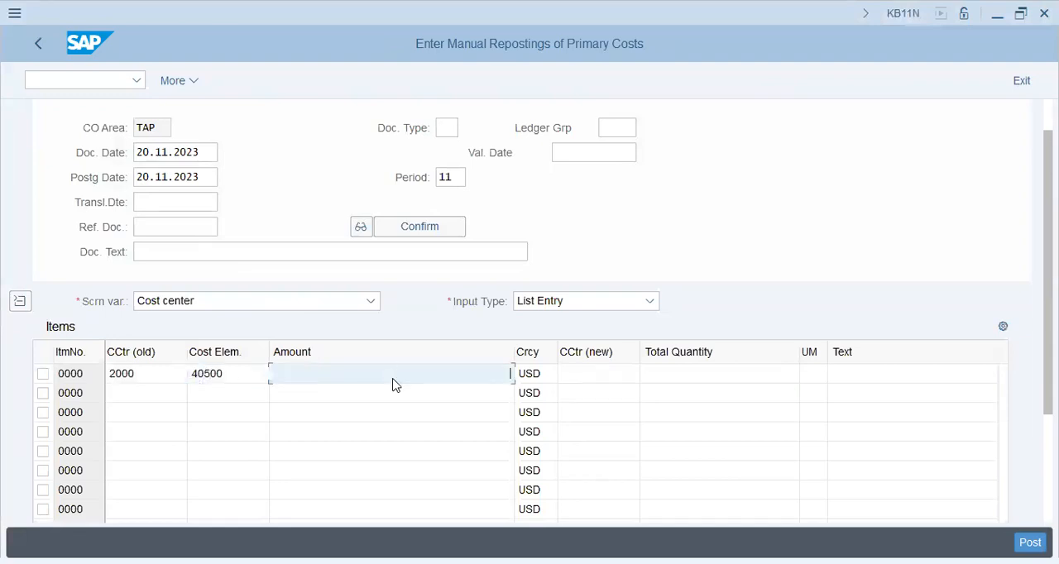
key(shift+Tab)
key(Left)
key(Left)
key(Left)
text(0)
Set the first item's amount to 12000 and its new cost center to 1001.
key(Tab)
text(12000)
key(Tab)
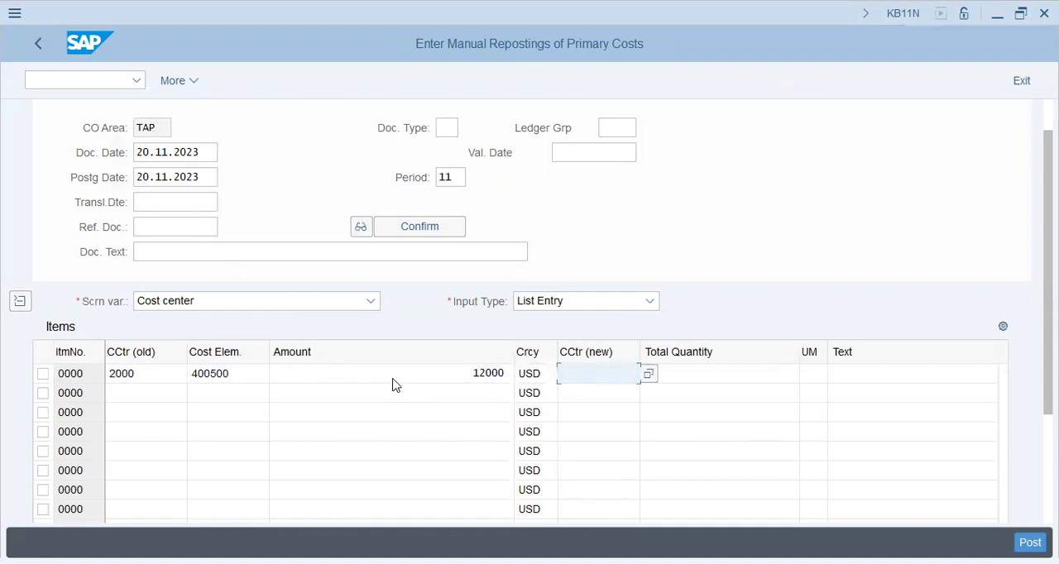
text(1001)
key(Return)
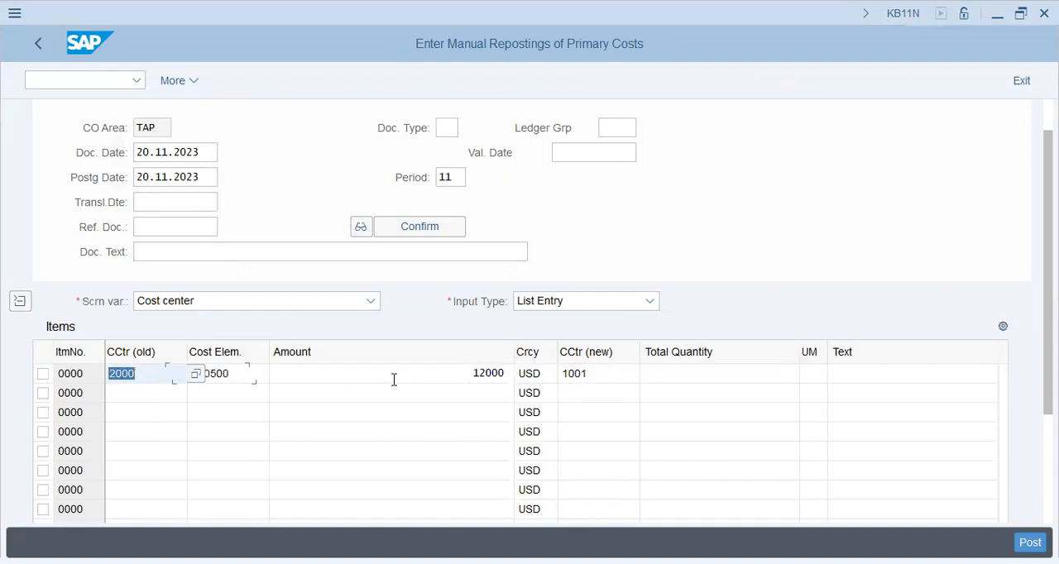
Enter old cost center 2000 and cost element 400500 on the second reposting item.
key(Down)
text(2000)
key(Tab)
text(400500)
key(Tab)
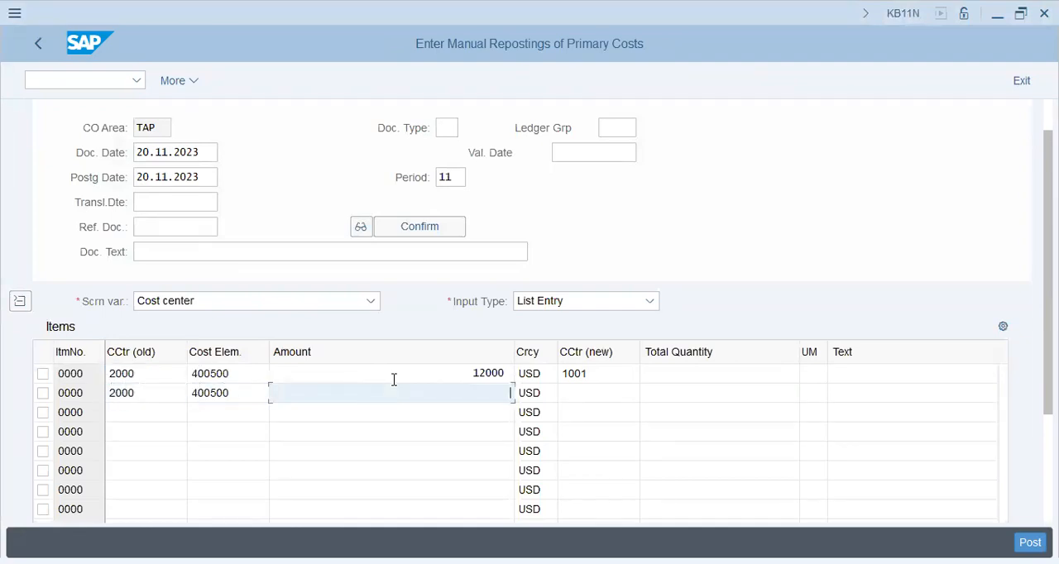
Set the second item's amount to 10000 and its new cost center to 1002.
key(alt+Tab)
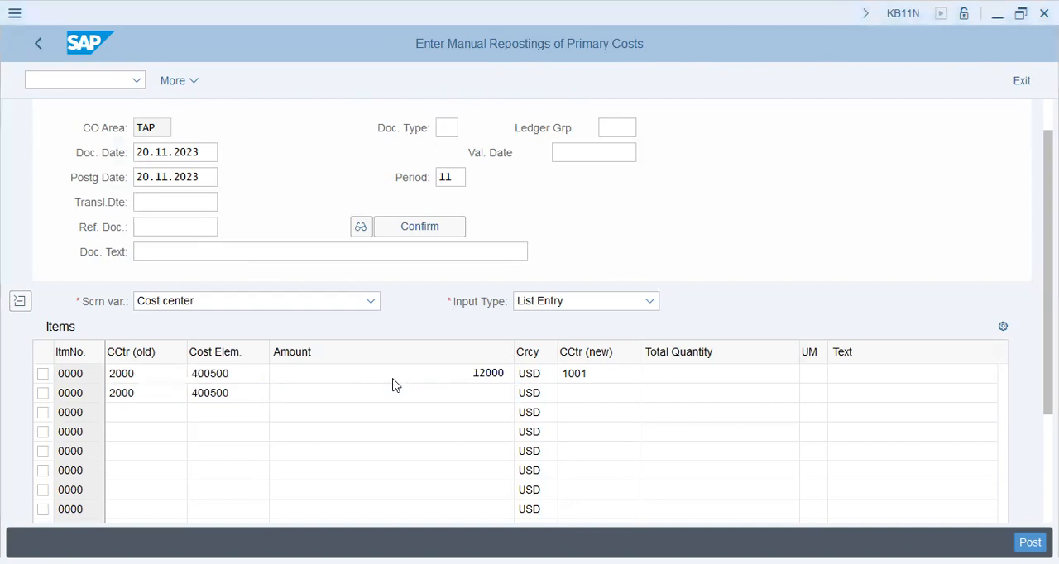
key(alt+Tab)
text(10000)
key(Tab)
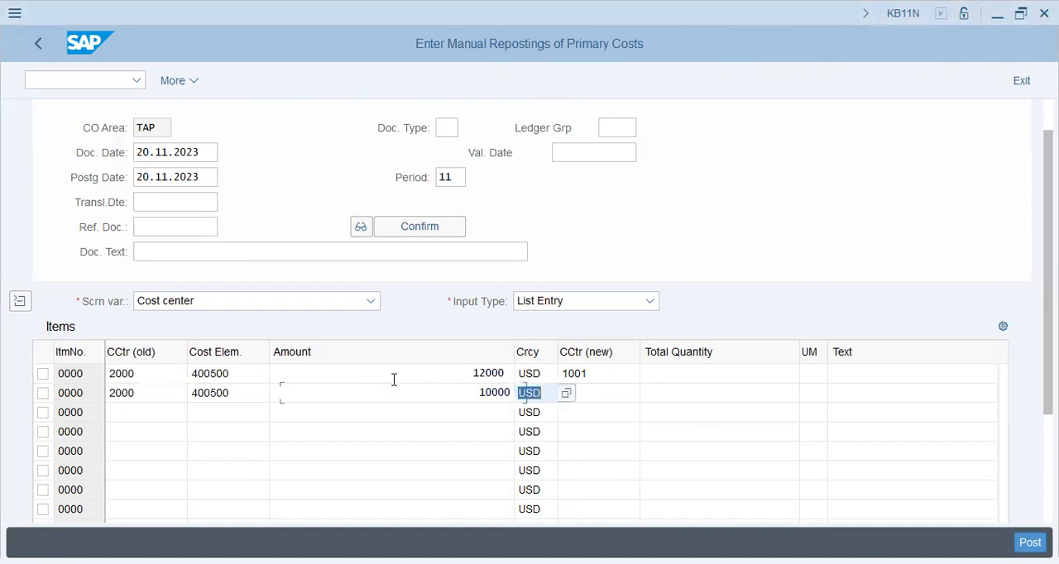
key(Tab)
text(1002)
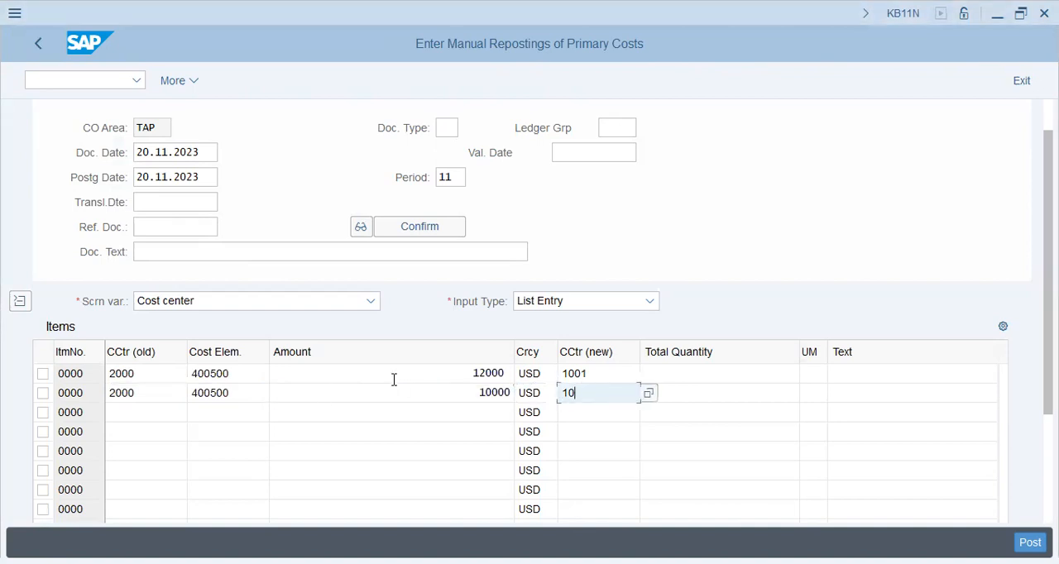
key(Tab)
key(shift+Tab)
key(shift+Tab)
key(shift+Tab)
key(shift+Tab)
key(shift+Tab)
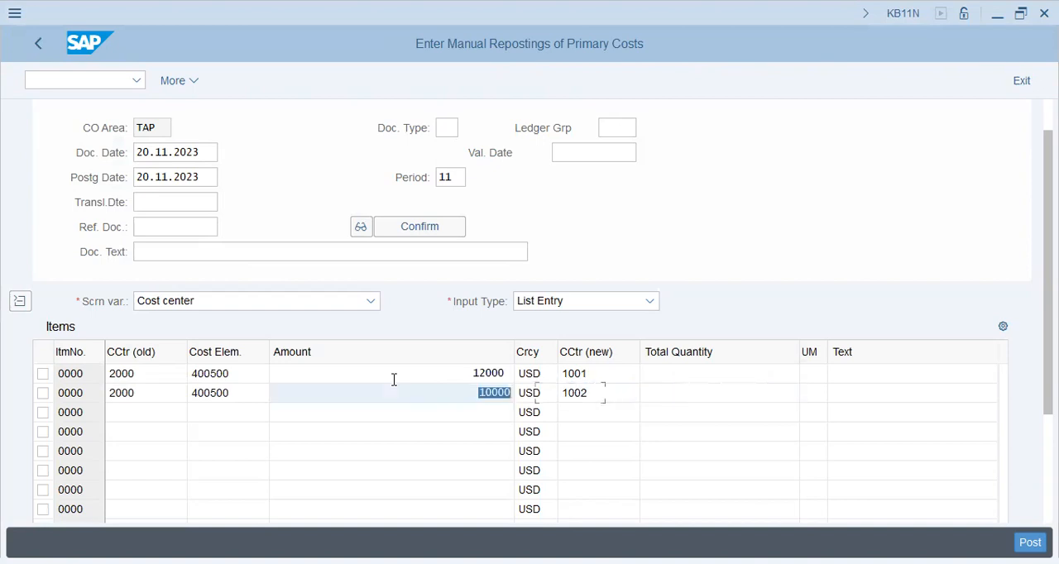
Enter the third reposting item with old cost center 2000, cost element 400500 and amount 14000.
key(Down)
text(2000)
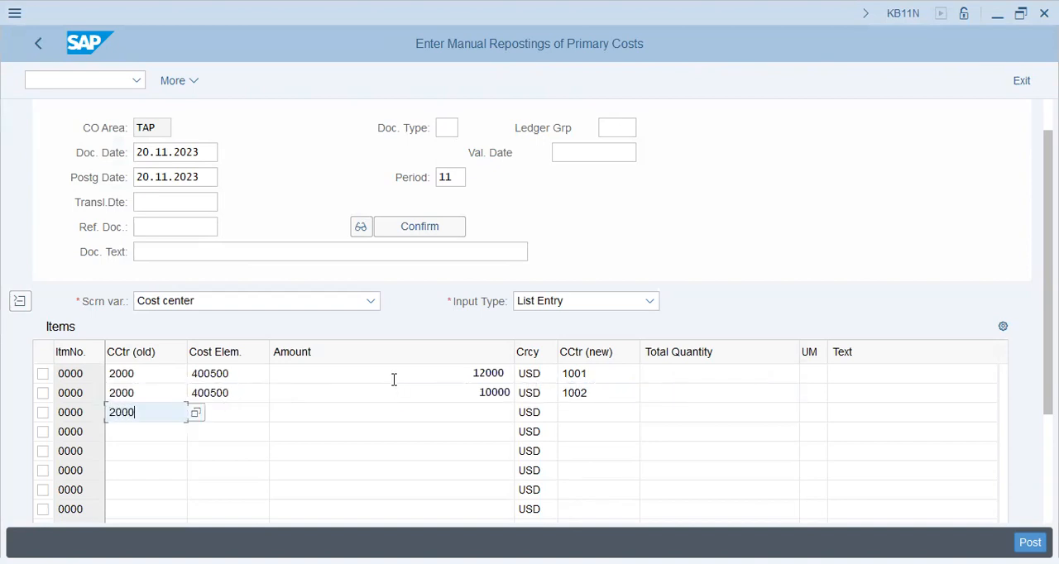
key(Tab)
text(400500)
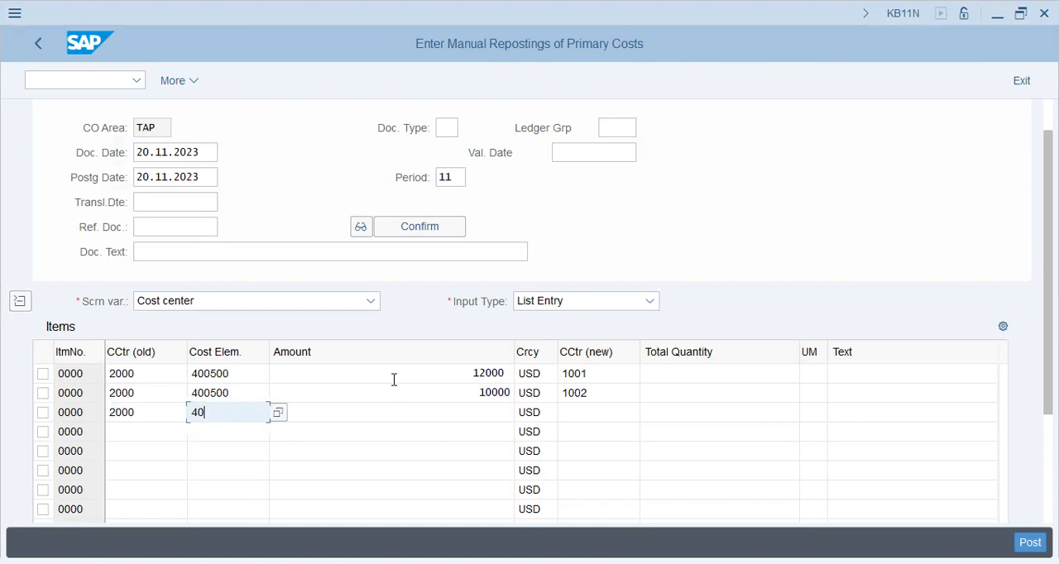
key(Tab)
key(Tab)
key(shift+Tab)
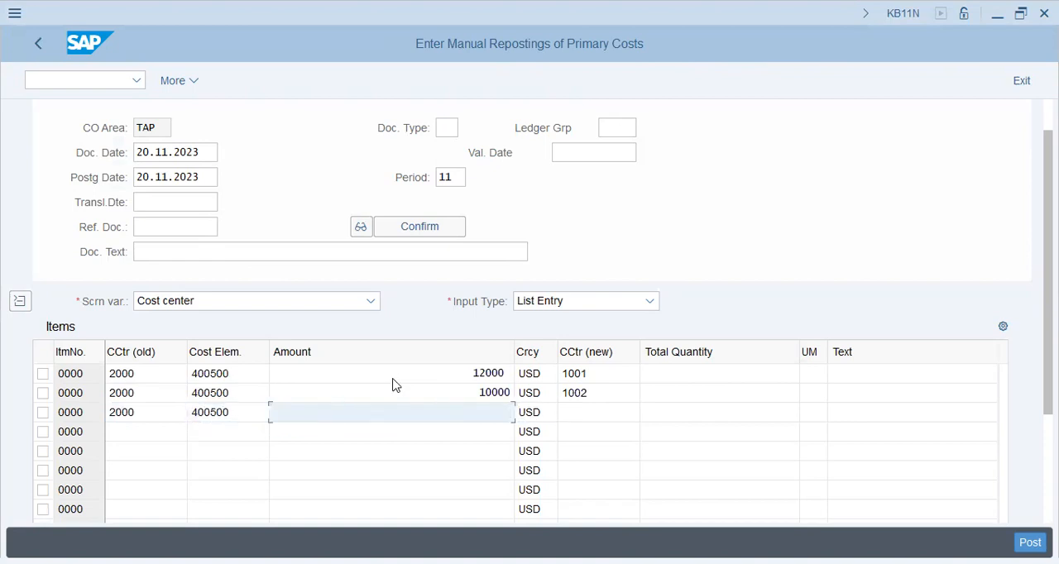
text(14000)
Set the currency of the first three reposting items to AED.
click(394, 380)
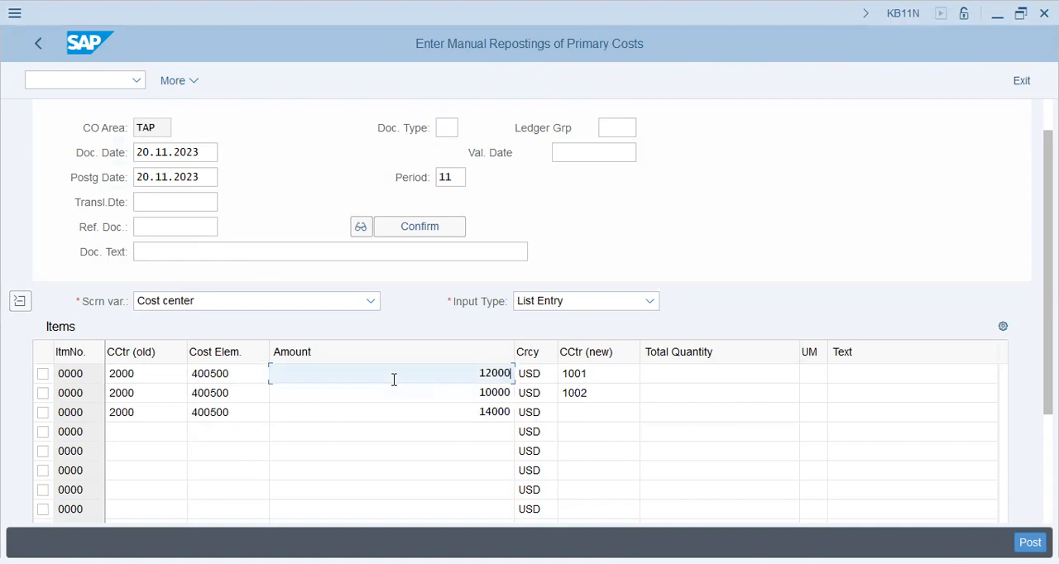
key(Tab)
text(aed)
key(Tab)
key(shift+Tab)
key(Down)
key(shift+Left)
key(shift+Left)
key(shift+Left)
text(aed)
key(Tab)
key(shift+Tab)
key(Down)
key(shift+Left)
key(shift+Left)
key(shift+Left)
text(aed)
key(Tab)
key(shift+Tab)
Assign new cost center 1003 to the third reposting item.
key(shift+Tab)
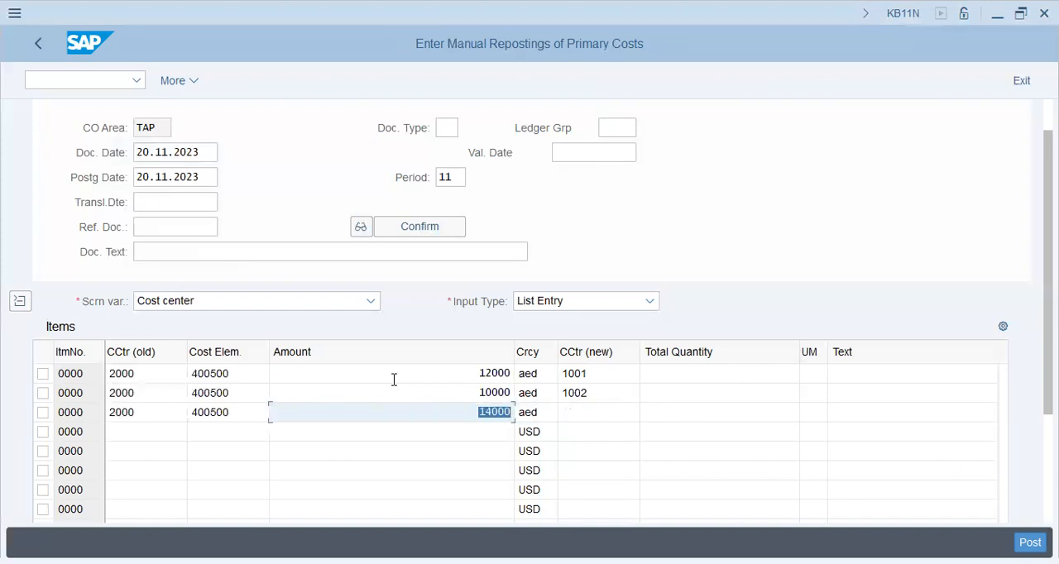
key(Tab)
key(Tab)
text(1003)
key(Tab)
key(shift+Tab)
key(shift+Tab)
key(shift+Tab)
key(shift+Tab)
key(shift+Tab)
Enter the fourth reposting item with old cost center 2000, cost element 400600 and amount 3000.
key(Down)
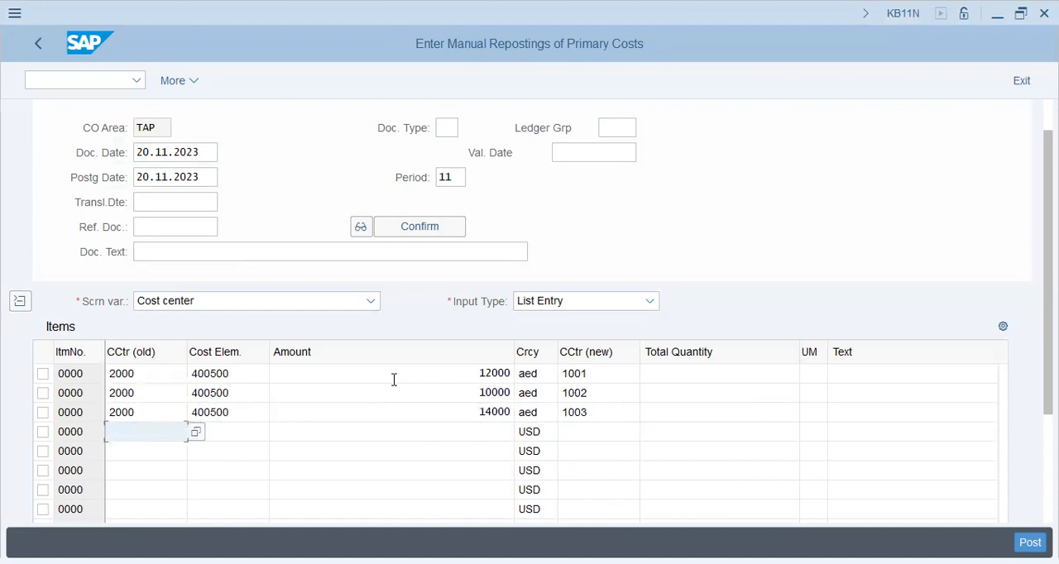
text(2000)
key(Tab)
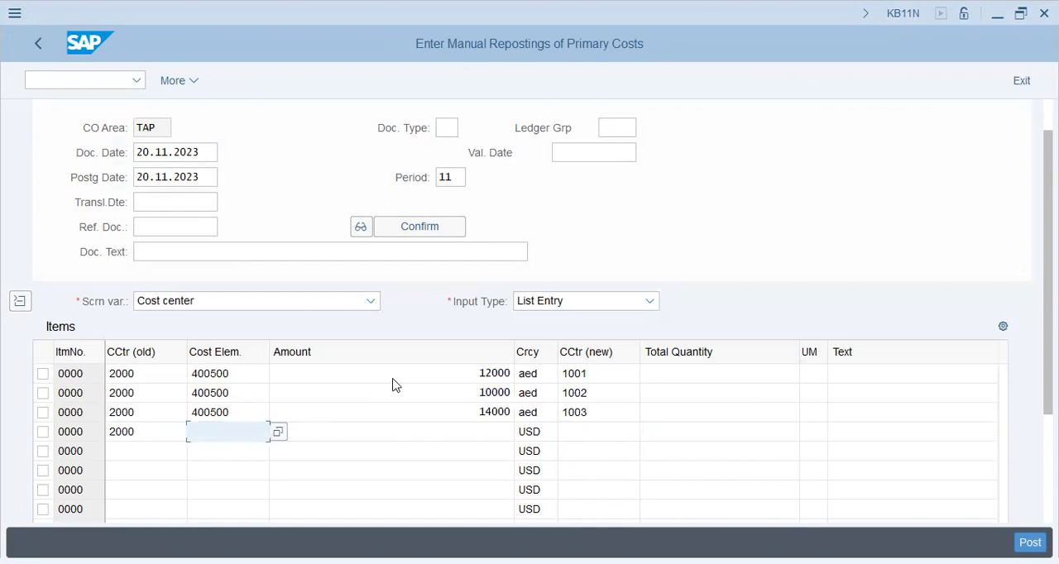
key(alt+Tab)
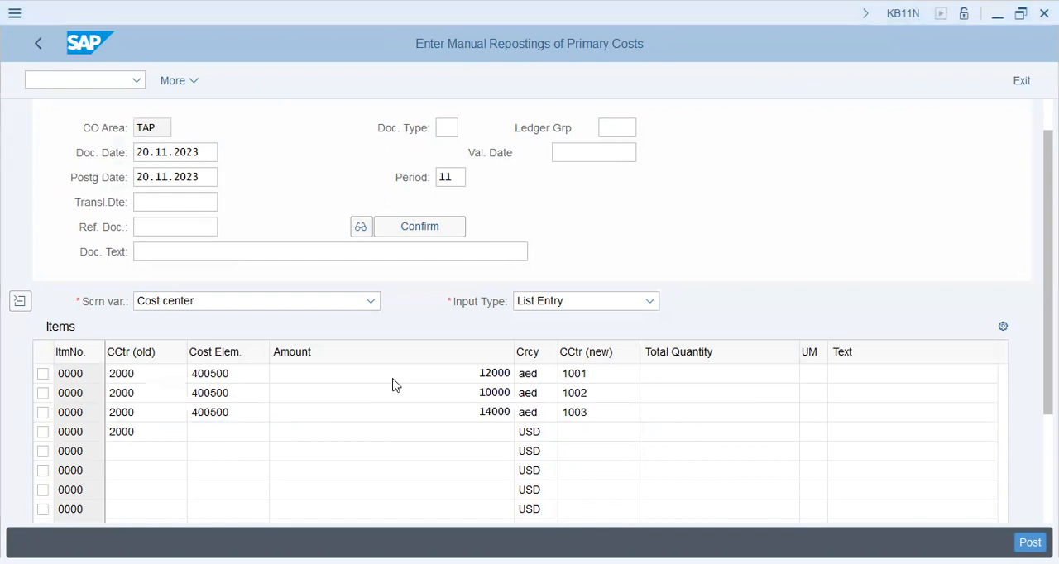
key(alt+Tab)
text(400600)
key(Tab)
text(3000)
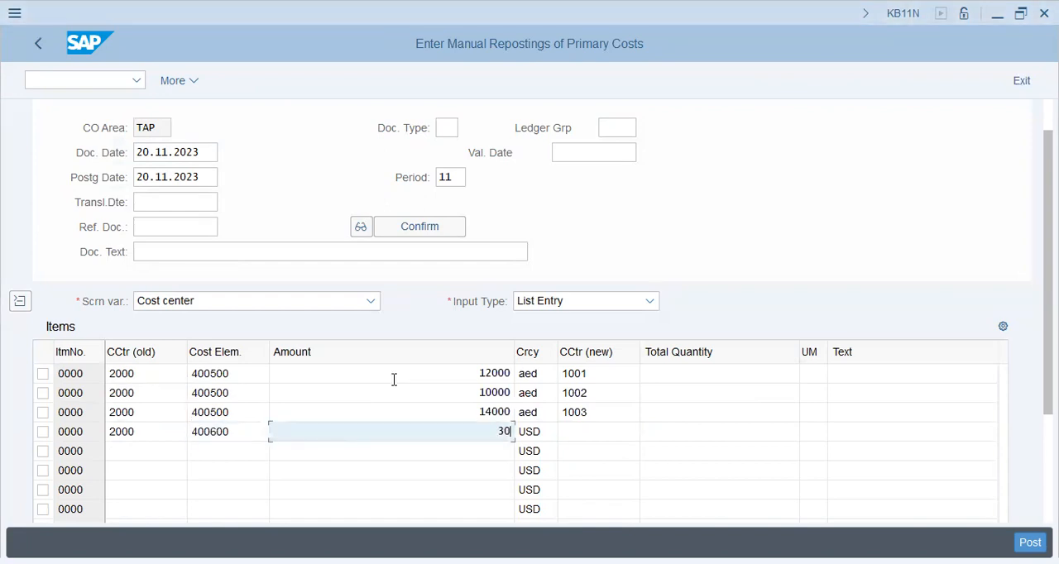
Give the fourth reposting item new cost center 1001 and currency AED.
key(Tab)
key(Tab)
text(1001)
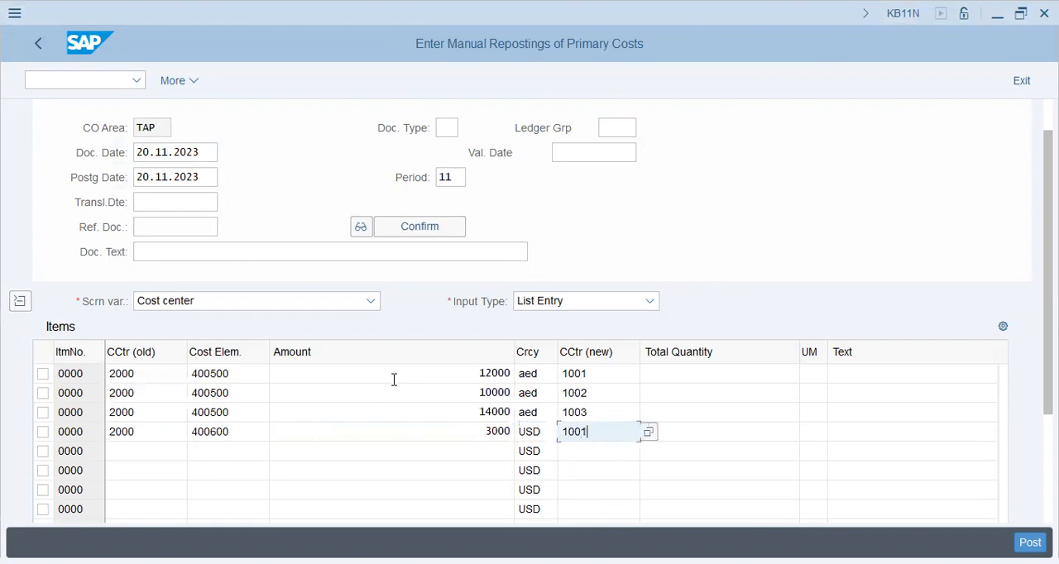
key(shift+Tab)
text(aed)
key(Tab)
key(shift+Tab)
key(shift+Tab)
key(shift+Tab)
key(shift+Tab)
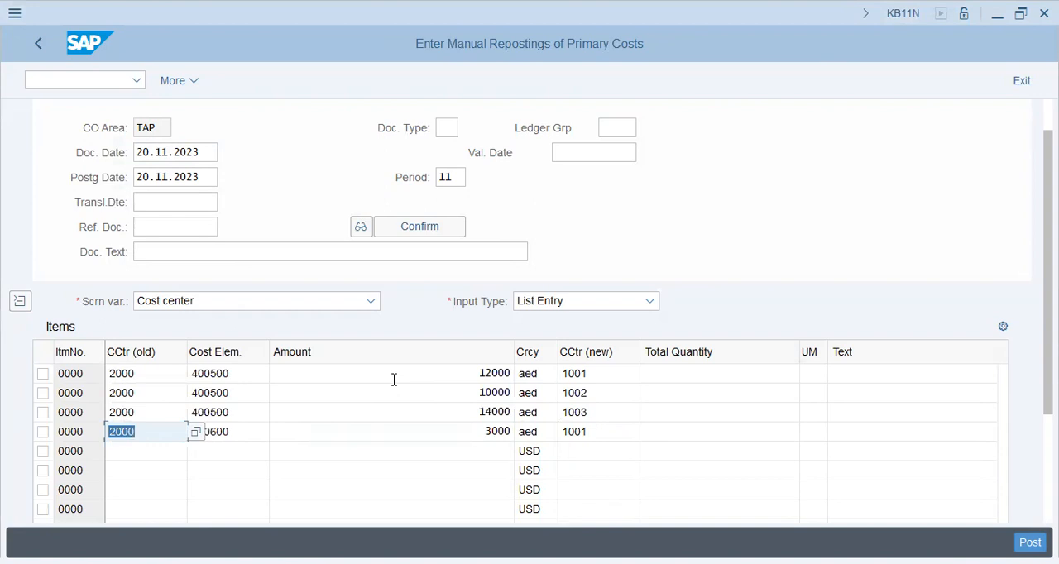
Enter the fifth reposting item with old cost center 2000, cost element 400600 and amount 3000.
key(Down)
text(2000)
text(400600)
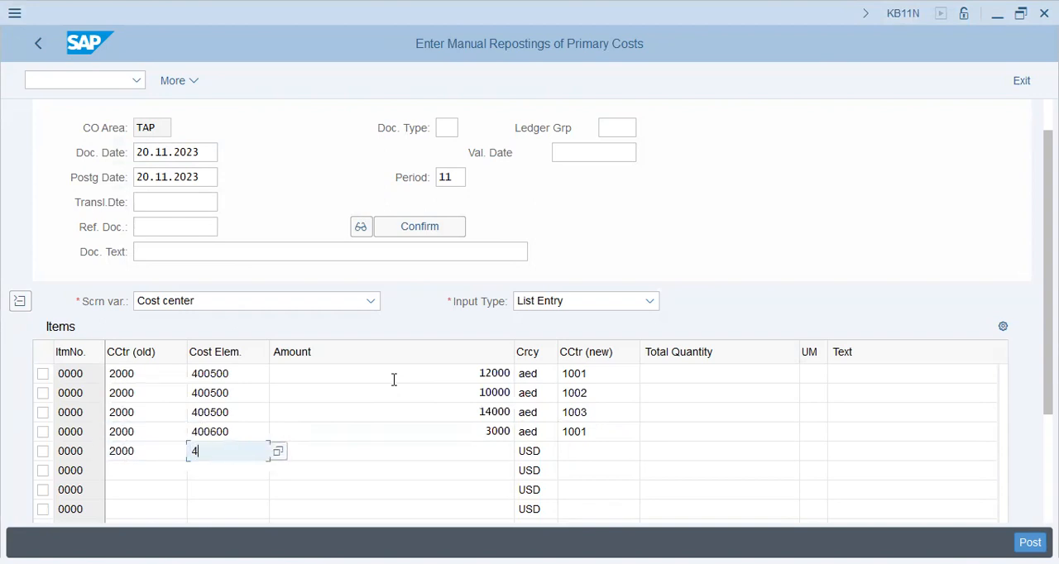
key(Tab)
Set the fifth reposting item's currency to AED and its new cost center to 1002.
key(Tab)
key(shift+Tab)
text(3000)
key(Tab)
text(aed)
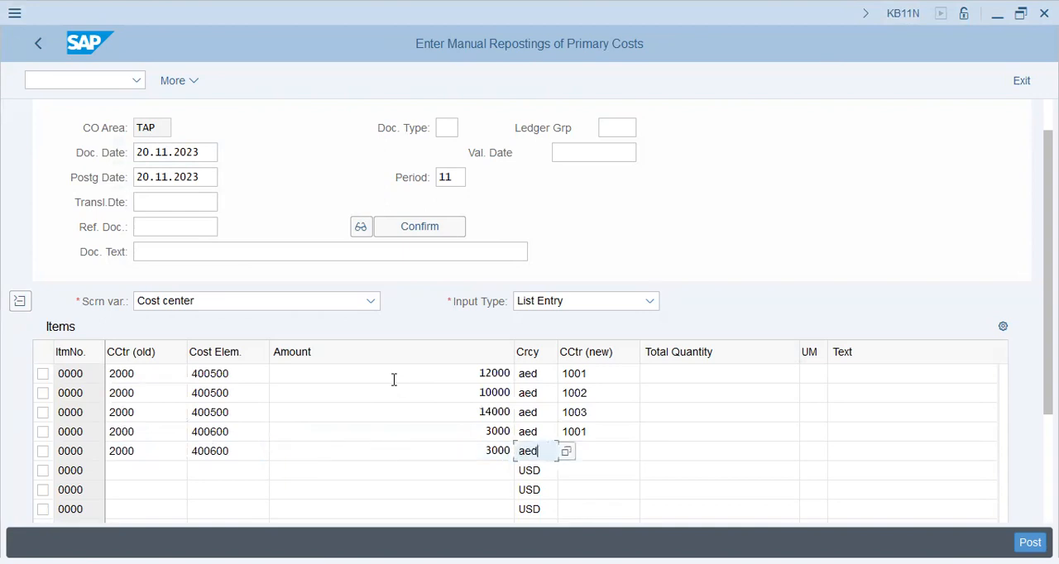
key(Tab)
text(1002)
key(Tab)
key(Tab)
key(shift+Tab)
Enter the sixth reposting item with old cost center 2000, cost element 400600 and amount 3000.
key(shift+Tab)
key(shift+Tab)
key(shift+Tab)
key(shift+Tab)
key(shift+Tab)
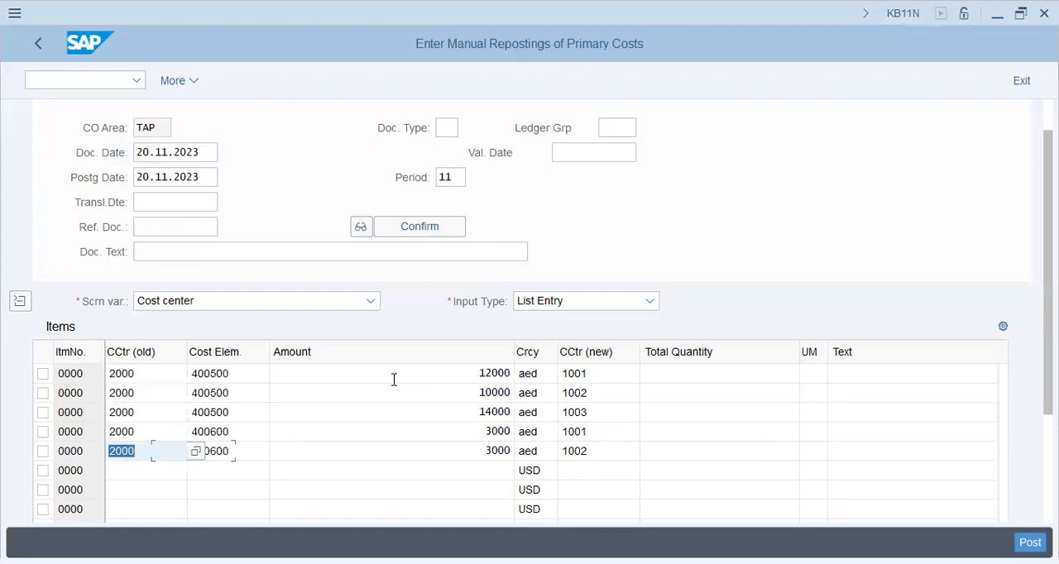
key(Down)
text(2000)
key(Tab)
text(400600)
key(Tab)
Complete the sixth item with currency AED and new cost center 1003, and post the reposting document.
key(Tab)
key(shift+Tab)
text(3000)
key(Tab)
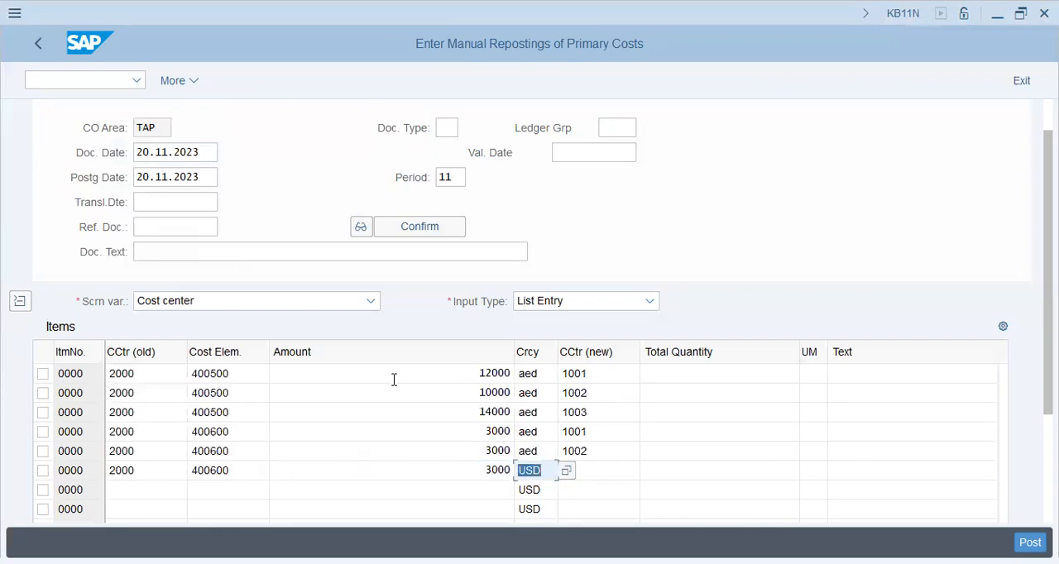
text(aed)
key(Tab)
text(1003)
key(Return)
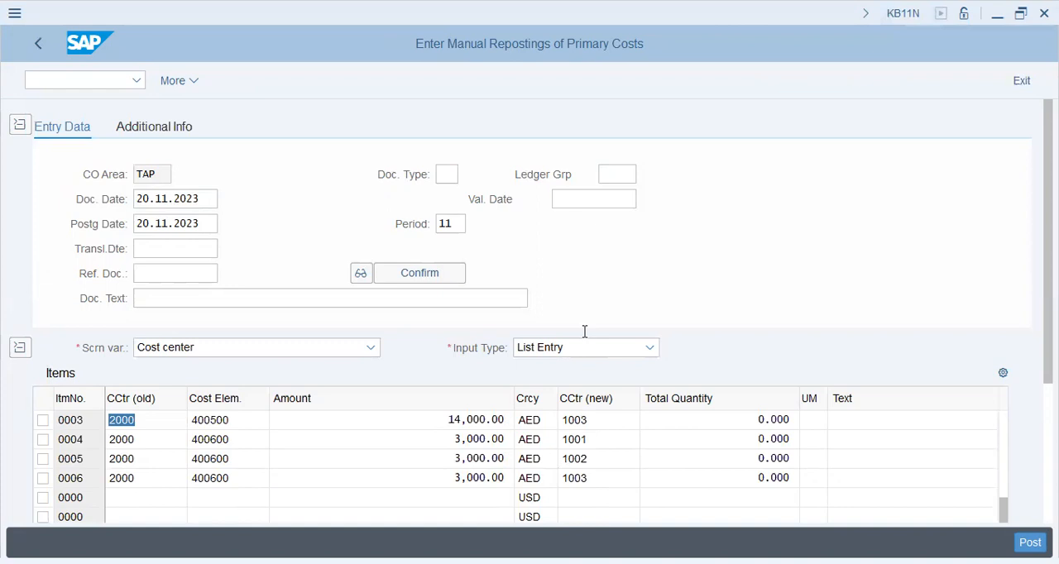
key(ctrl+s)
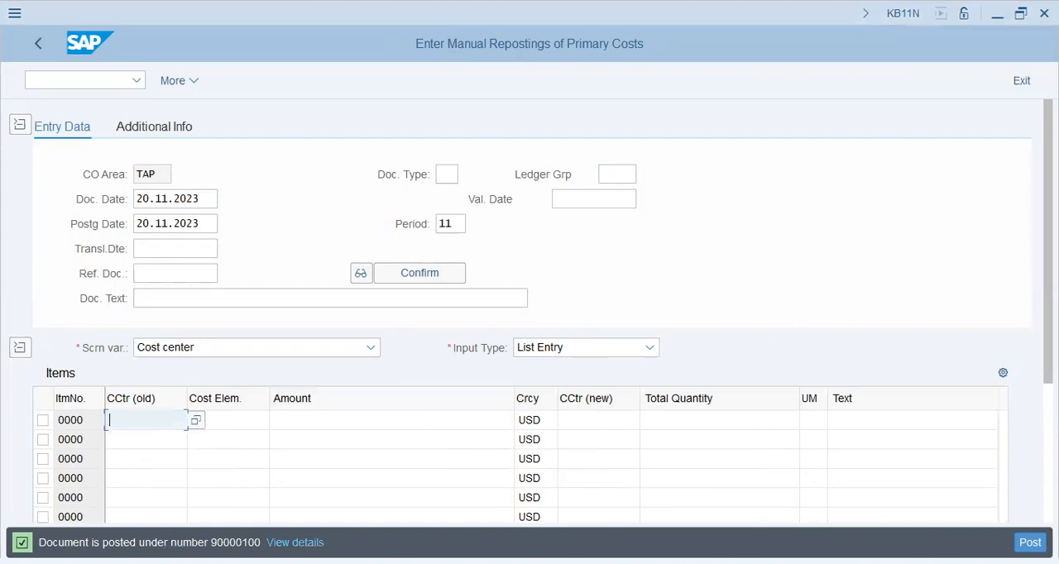
drag(231, 543, 260, 543)
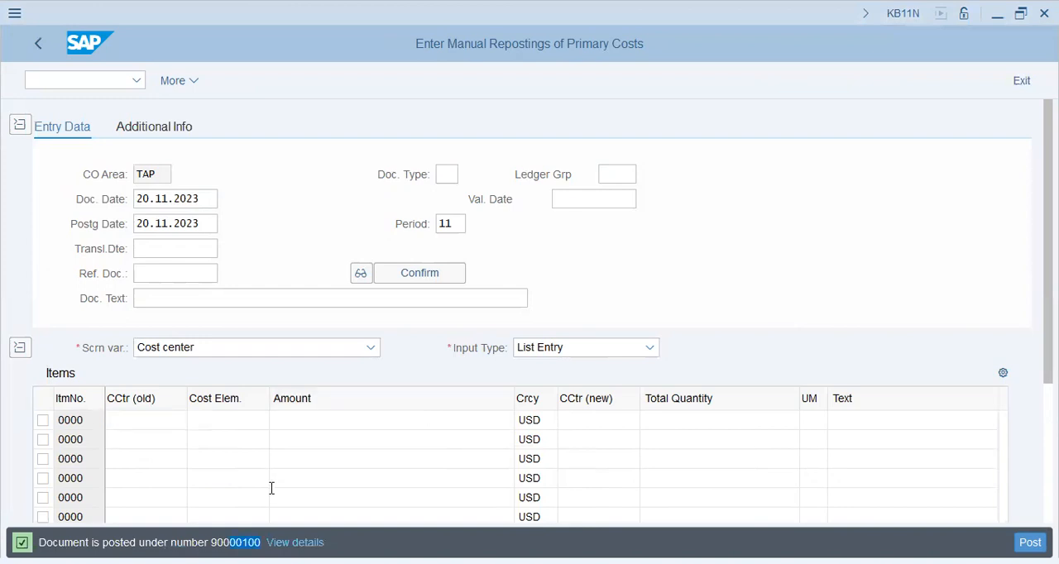
key(alt+Tab)
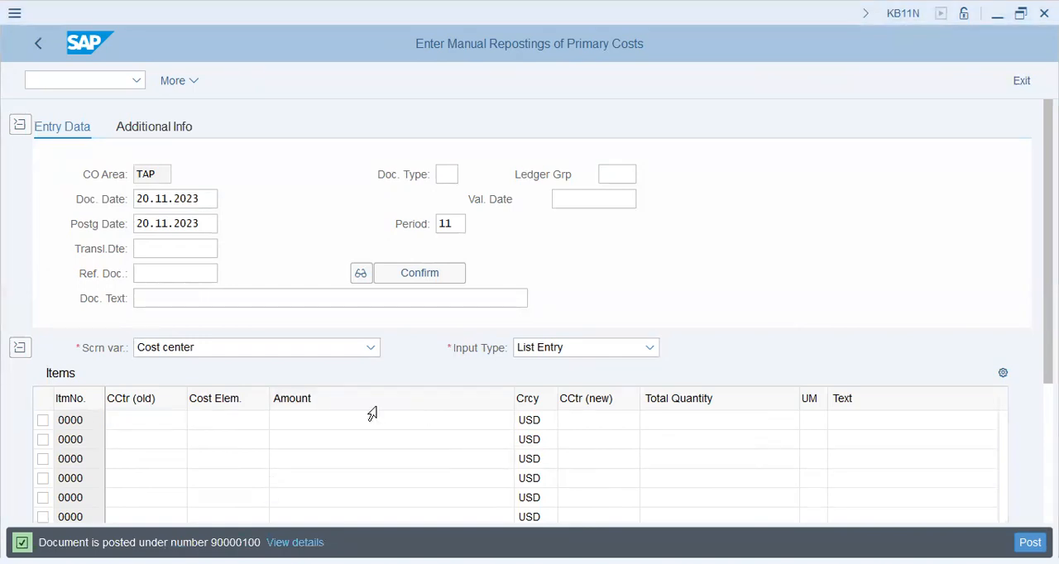
Open transaction KSB1 to display actual cost line items for cost centers.
click(75, 81)
text(/nksb1)
key(Return)
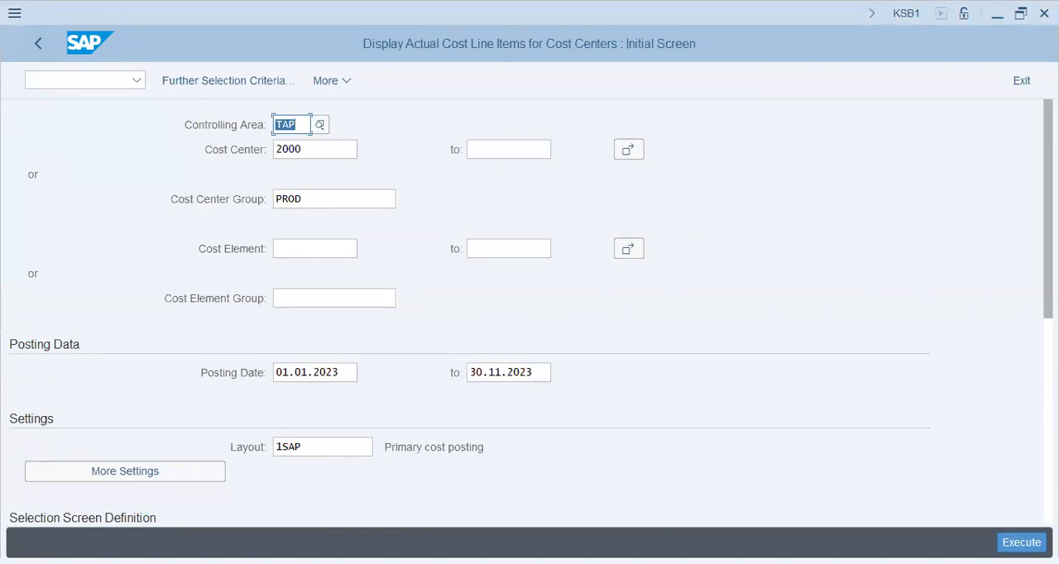
Clear the individual cost center from the selection, keeping only the cost center group PROD.
key(Return)
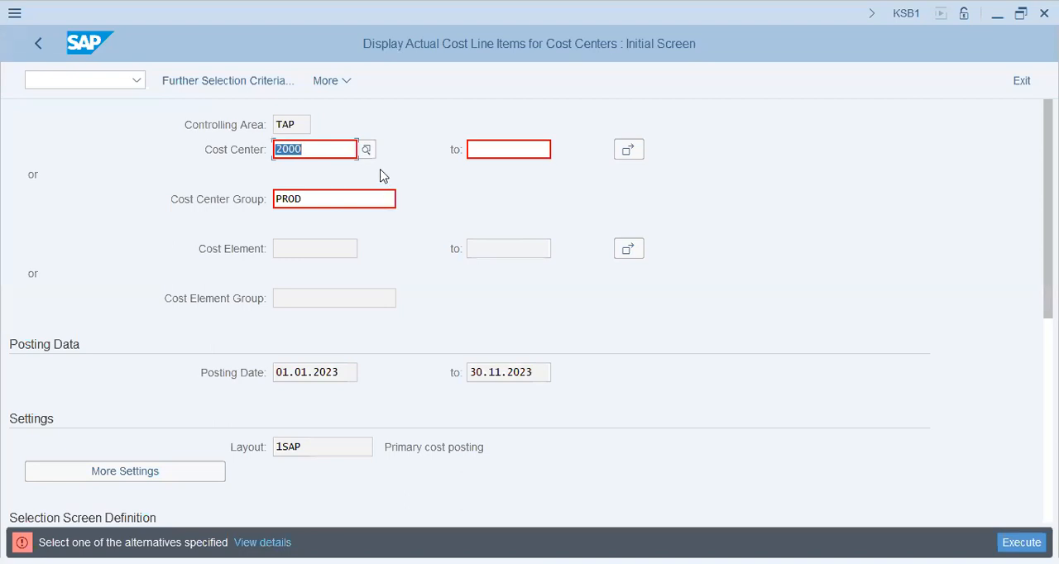
key(Delete)
key(Tab)
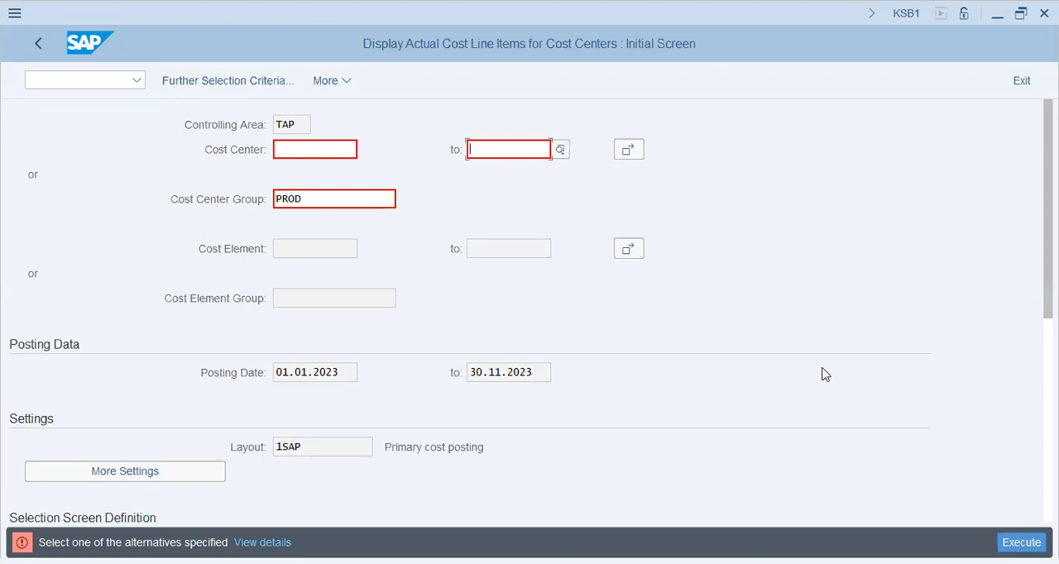
key(alt+Tab)
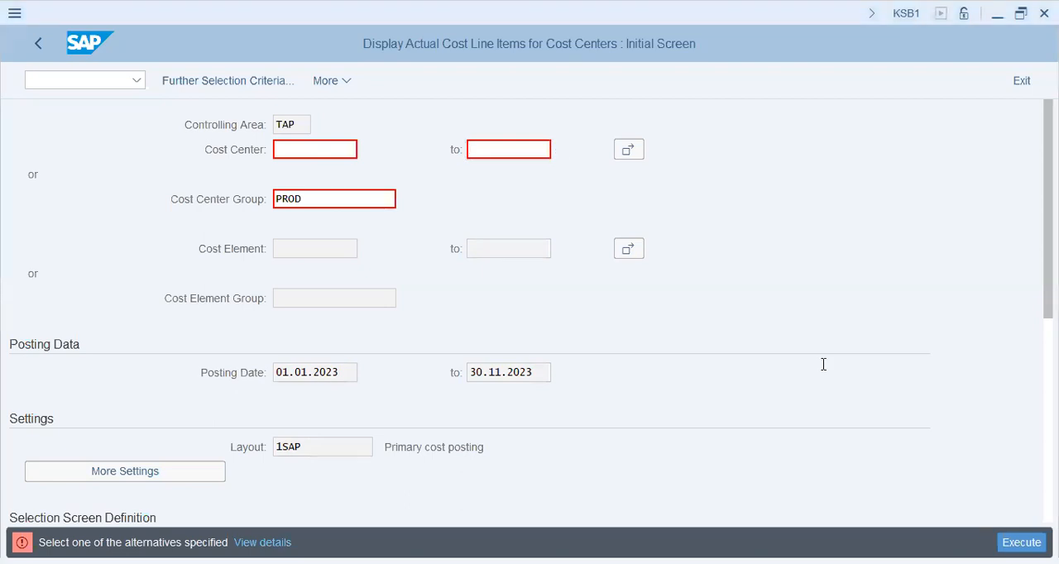
Run the report for cost center group PROD and examine the salary repostings from cost center 2000 under cost center 1001.
click(763, 242)
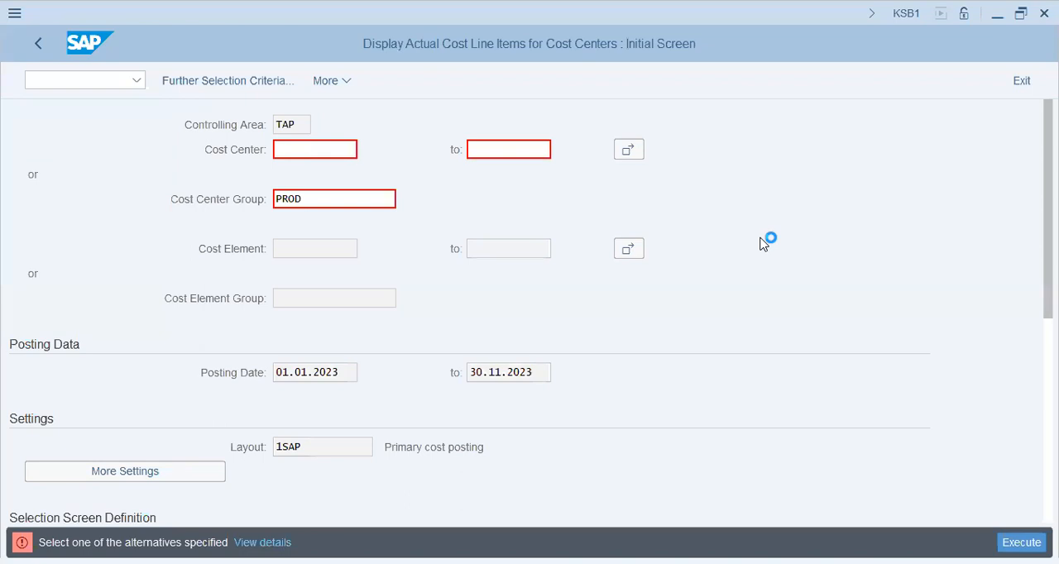
click(609, 81)
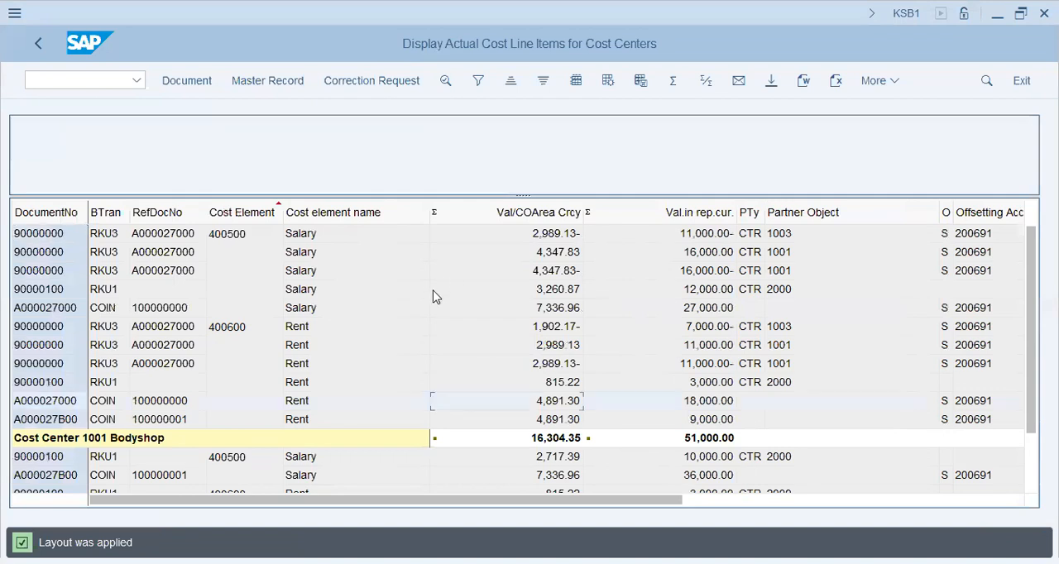
scroll(439, 297, down, 2)
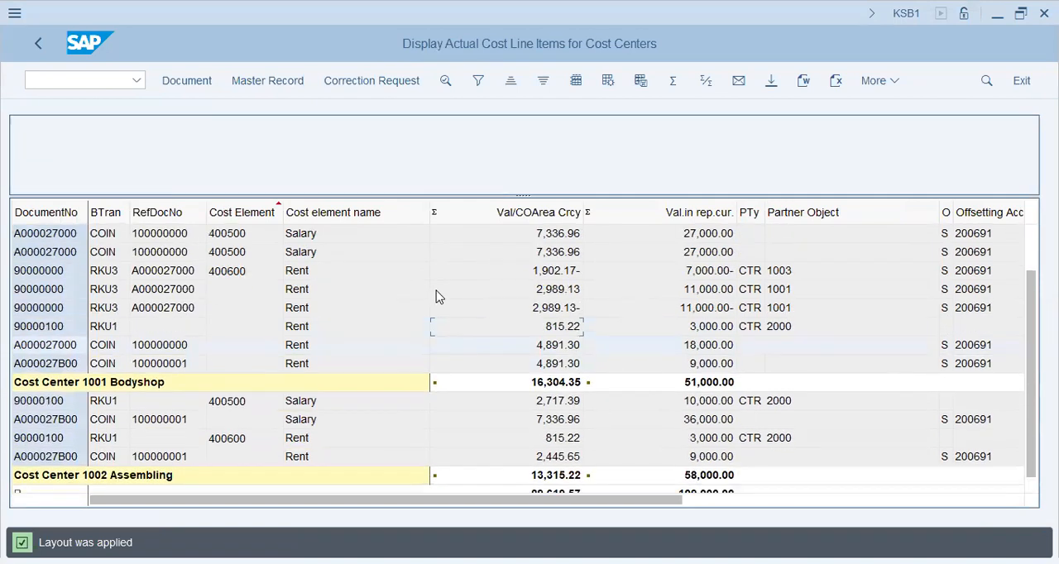
scroll(438, 297, up, 2)
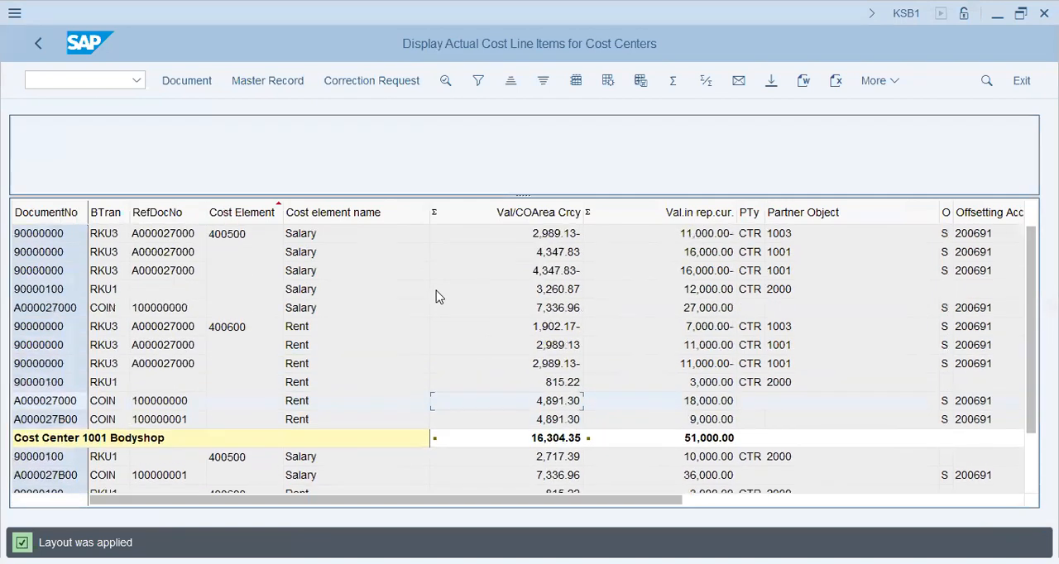
click(85, 293)
click(101, 294)
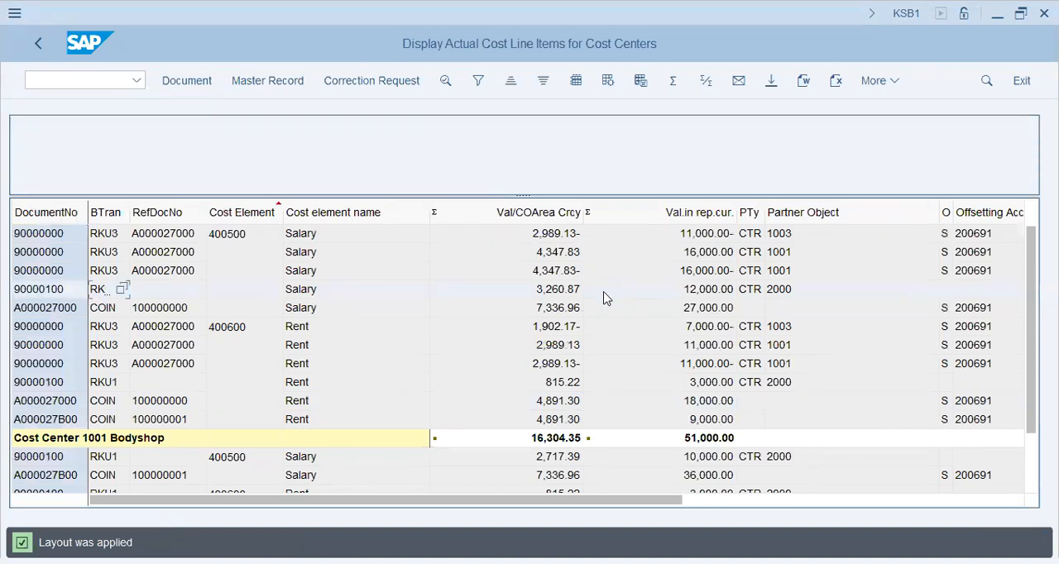
click(789, 291)
Exit the list and rerun the report for cost center 2000 instead of cost center group PROD.
click(38, 46)
click(317, 384)
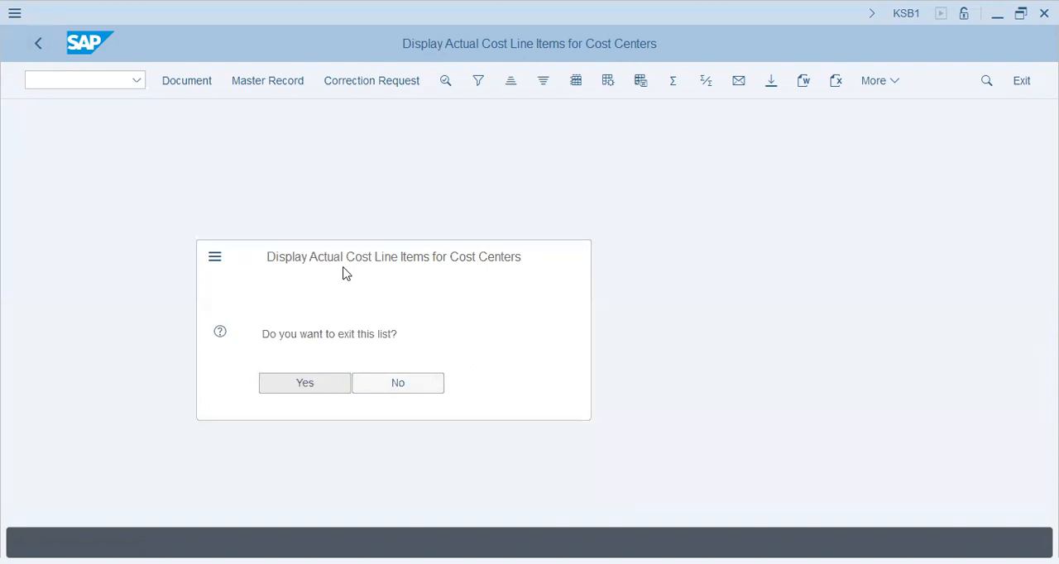
click(326, 198)
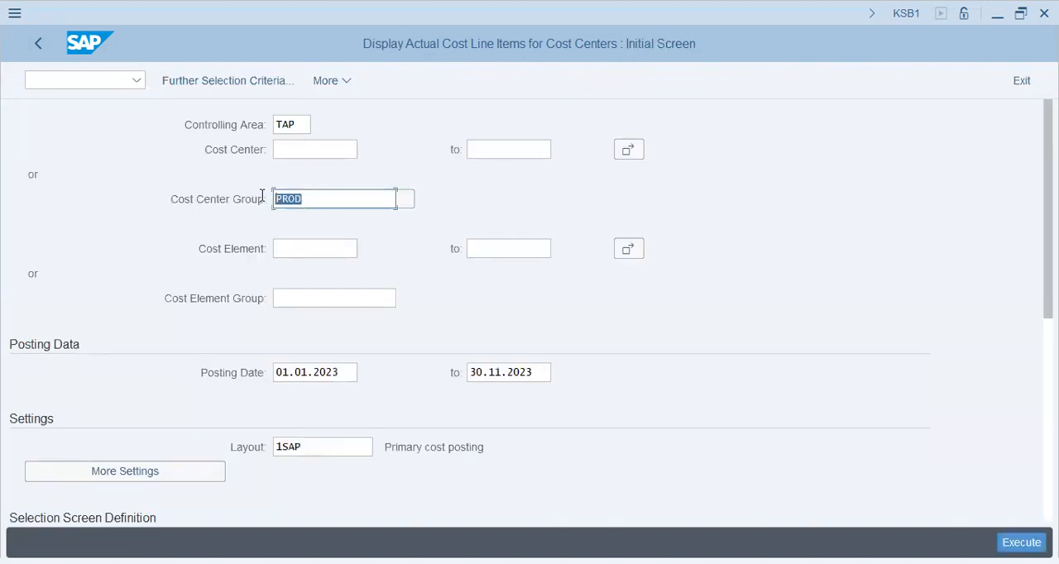
key(BackSpace)
key(shift+Tab)
key(shift+Tab)
key(shift+Tab)
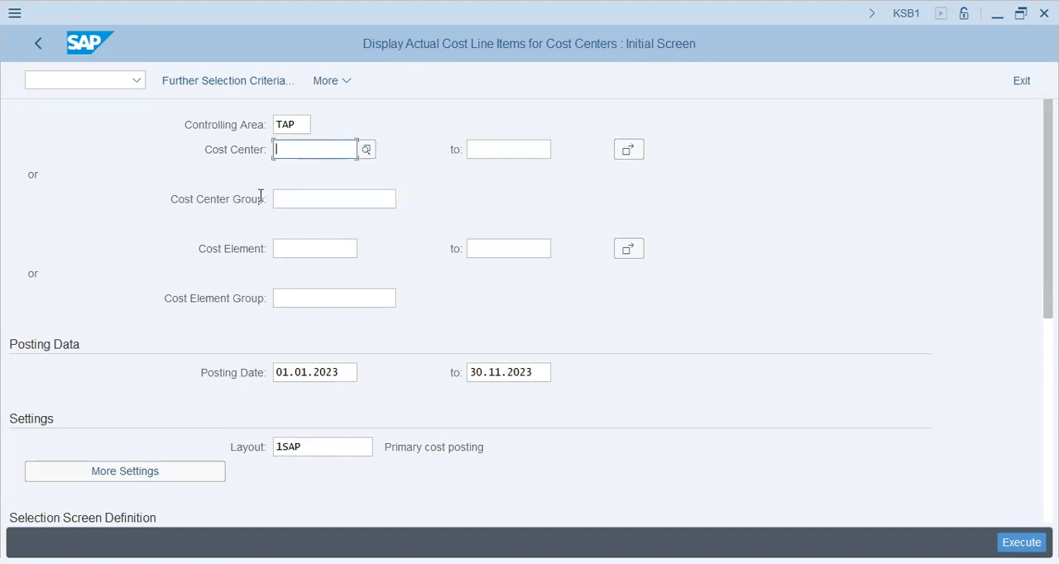
text(2000)
key(Tab)
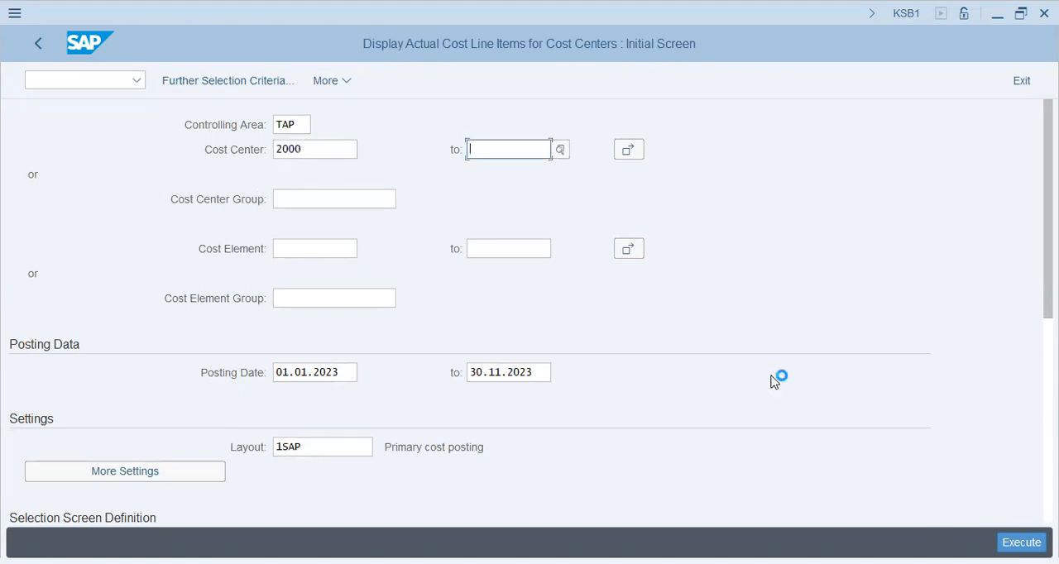
key(F8)
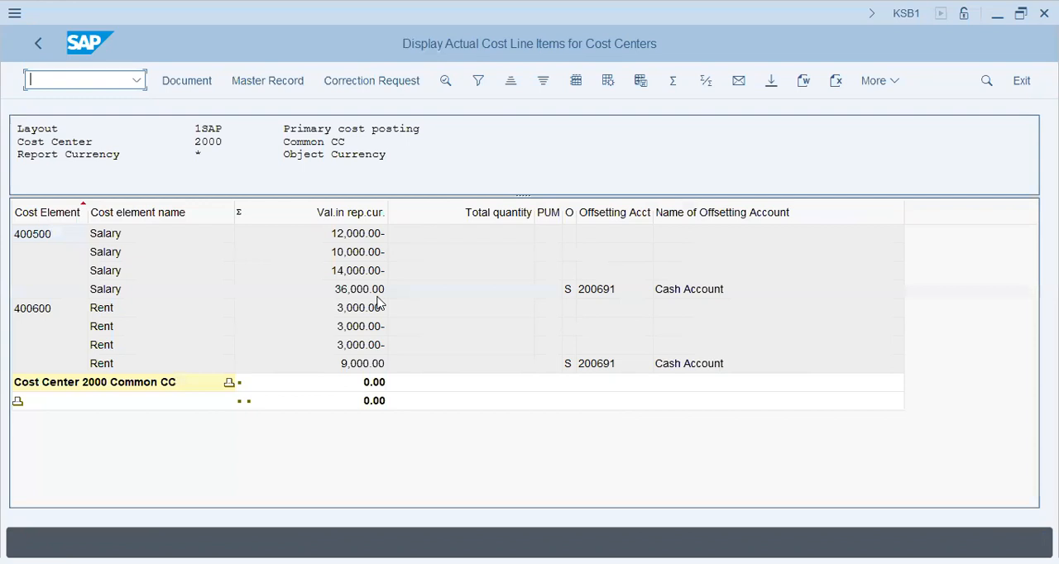
Check the rent repostings of cost center 2000 against its original rent posting.
click(368, 330)
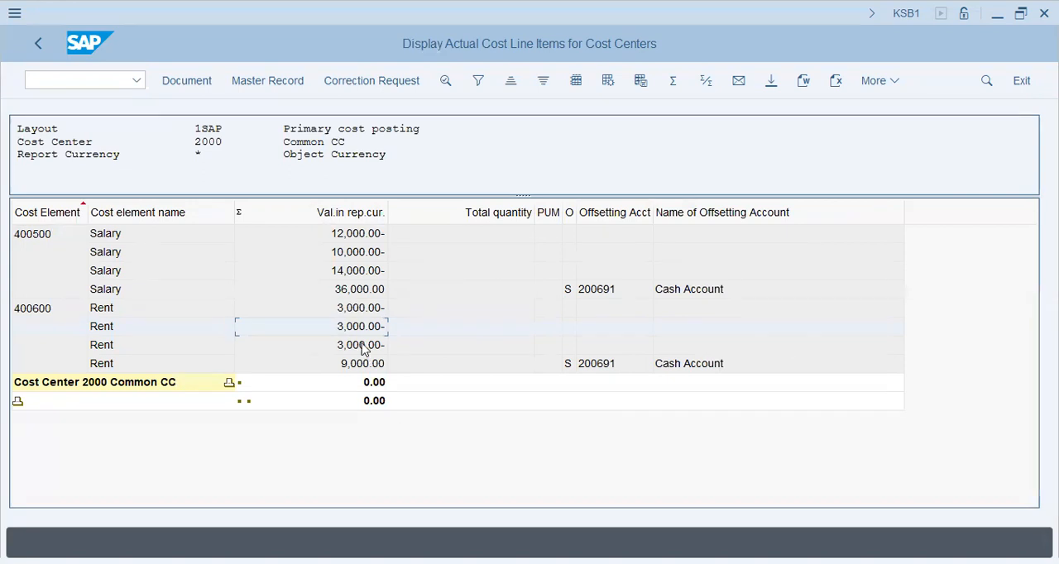
click(377, 345)
click(370, 363)
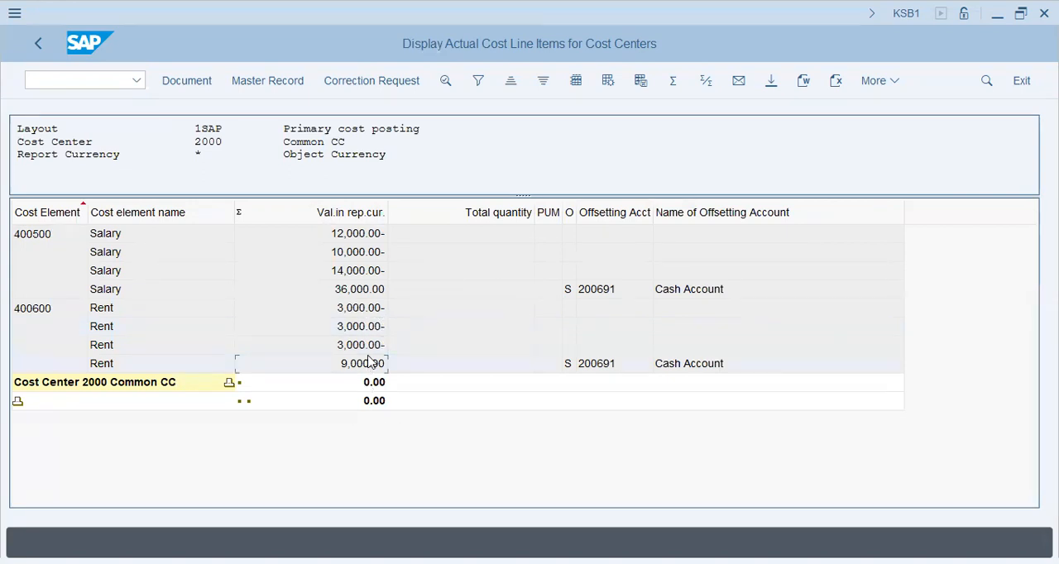
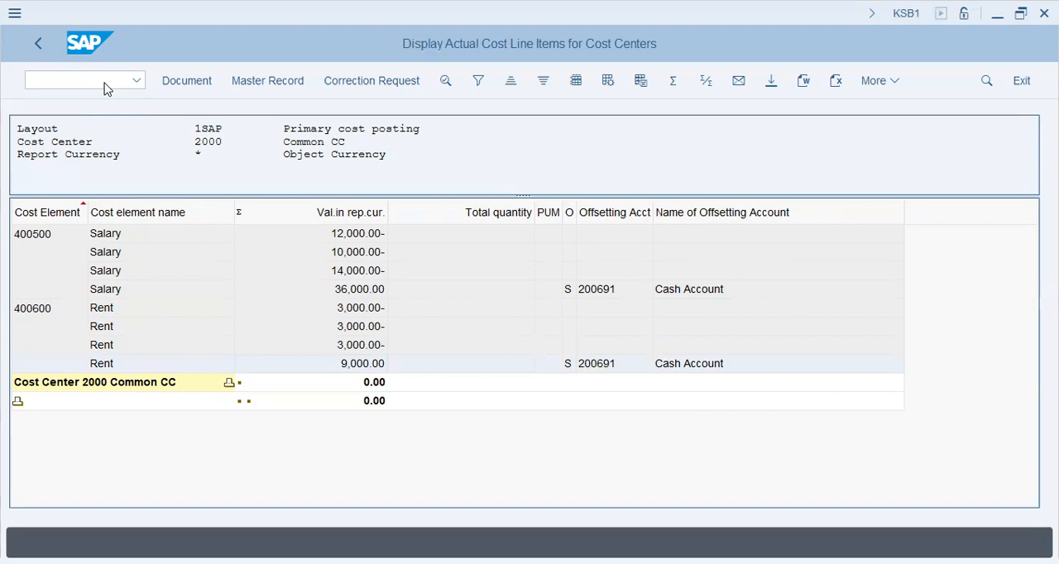
Switch to the Word notes and read the opening statements on when periodic allocations are done for planning and actual data.
click(105, 84)
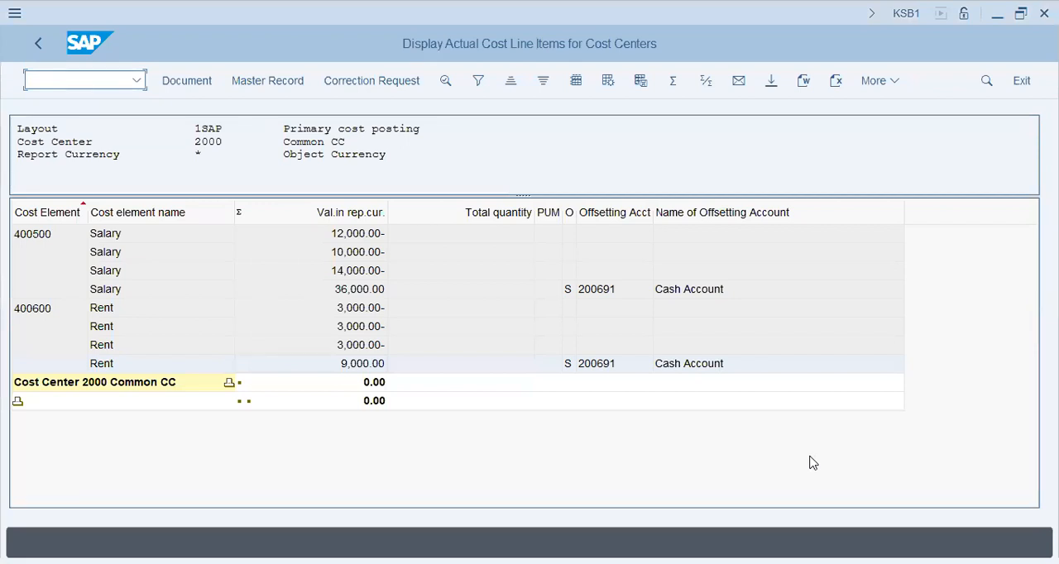
key(alt+Tab)
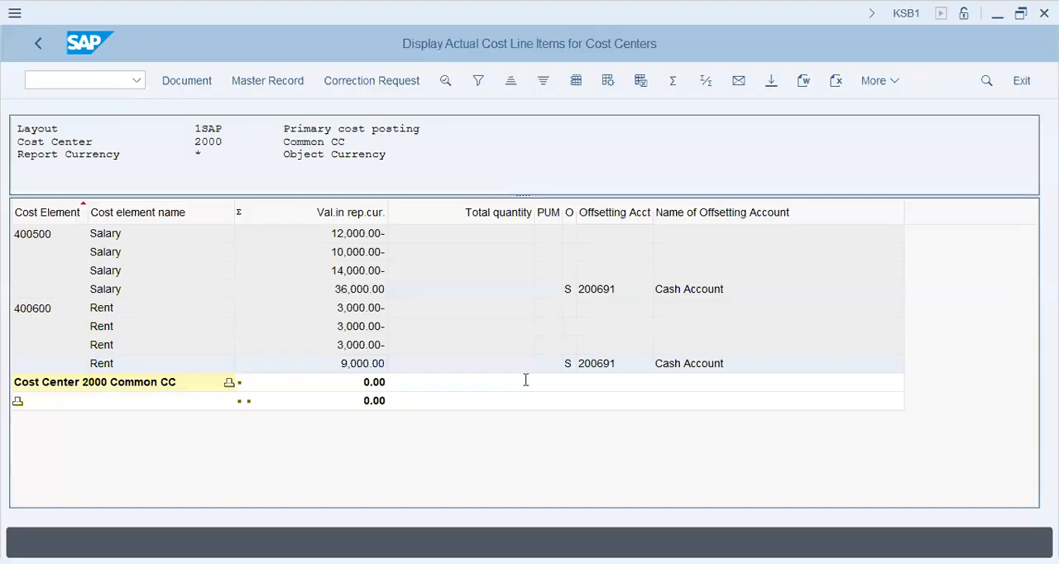
scroll(526, 380, up, 5)
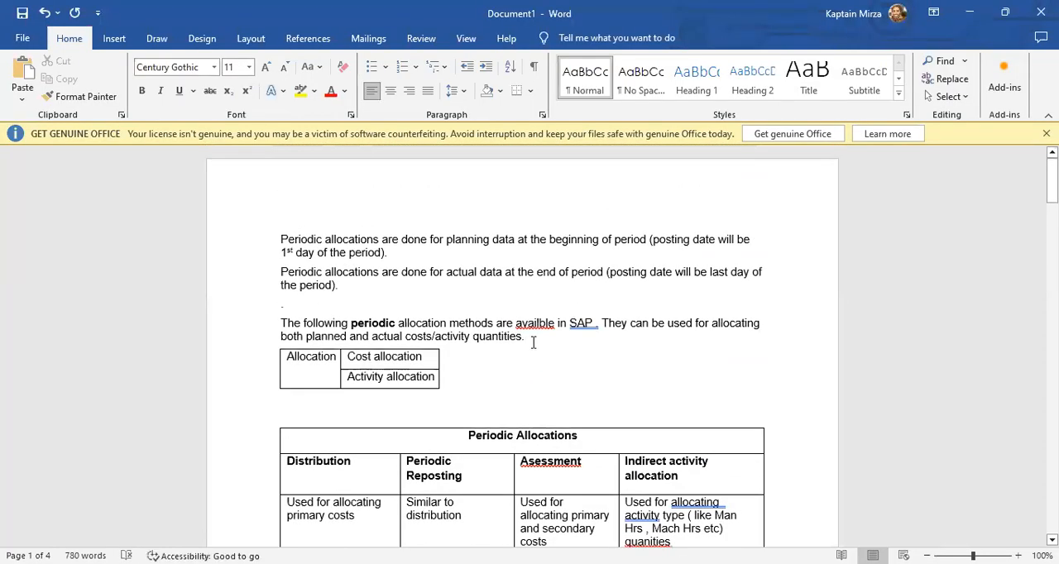
scroll(533, 341, down, 2)
scroll(530, 288, up, 2)
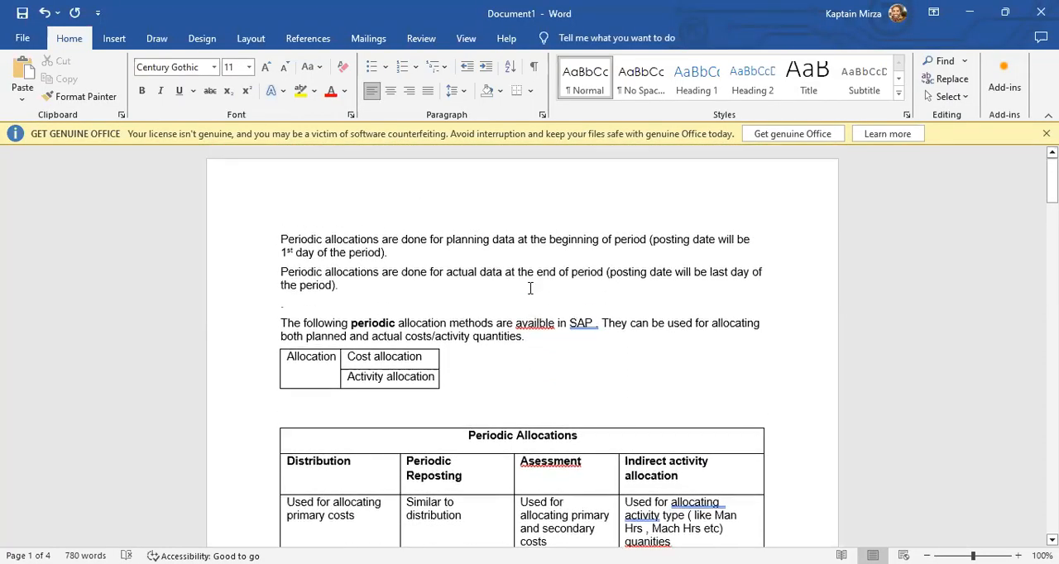
click(494, 290)
drag(280, 240, 382, 241)
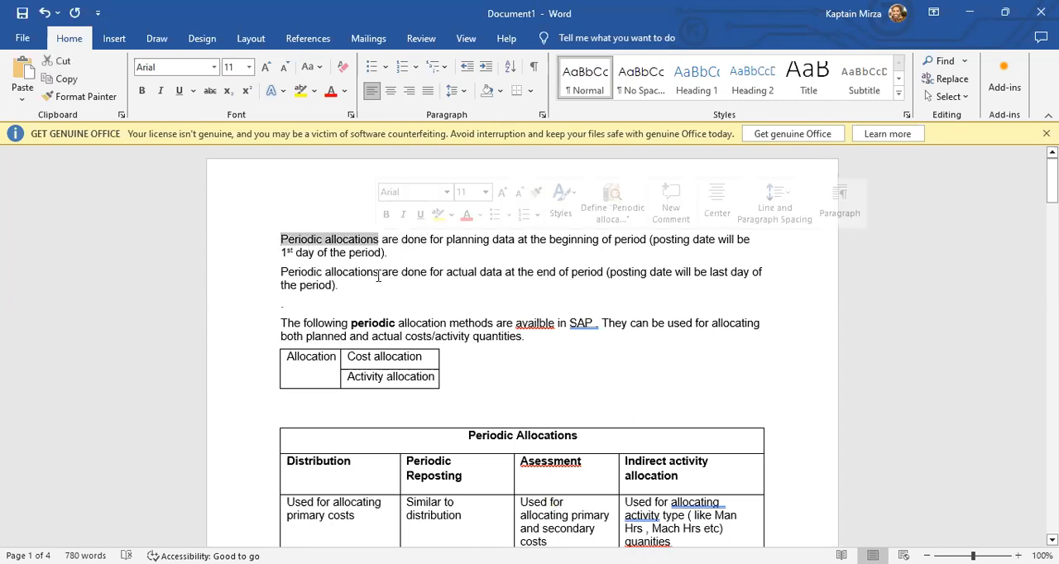
click(378, 276)
drag(378, 276, 296, 280)
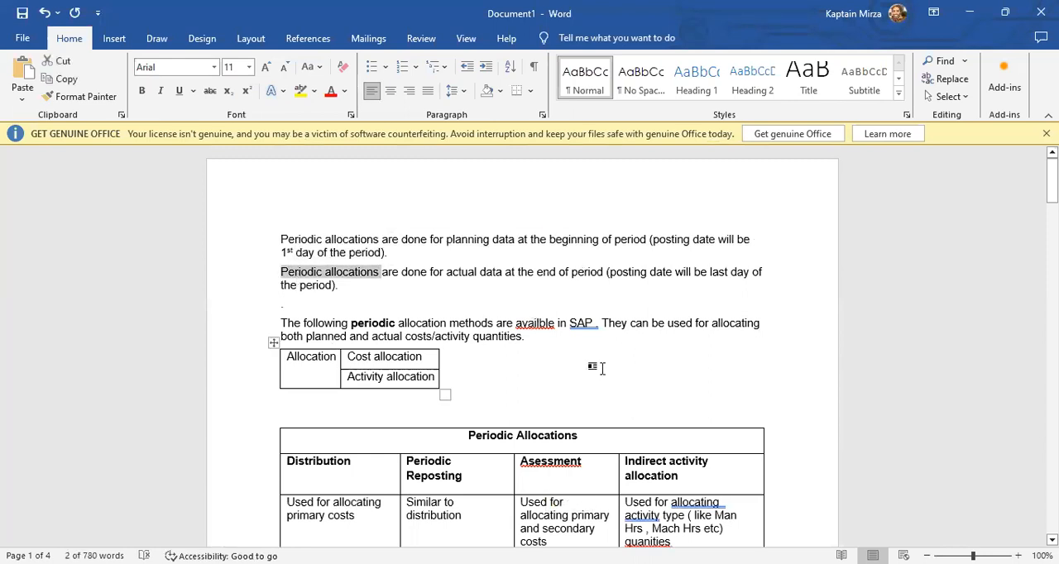
click(610, 279)
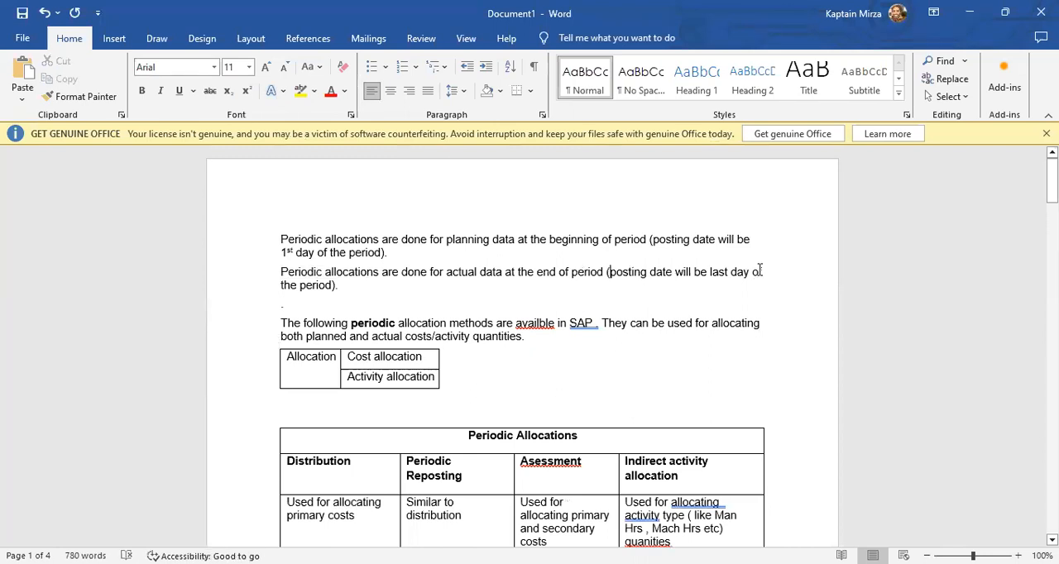
click(432, 239)
drag(391, 239, 491, 240)
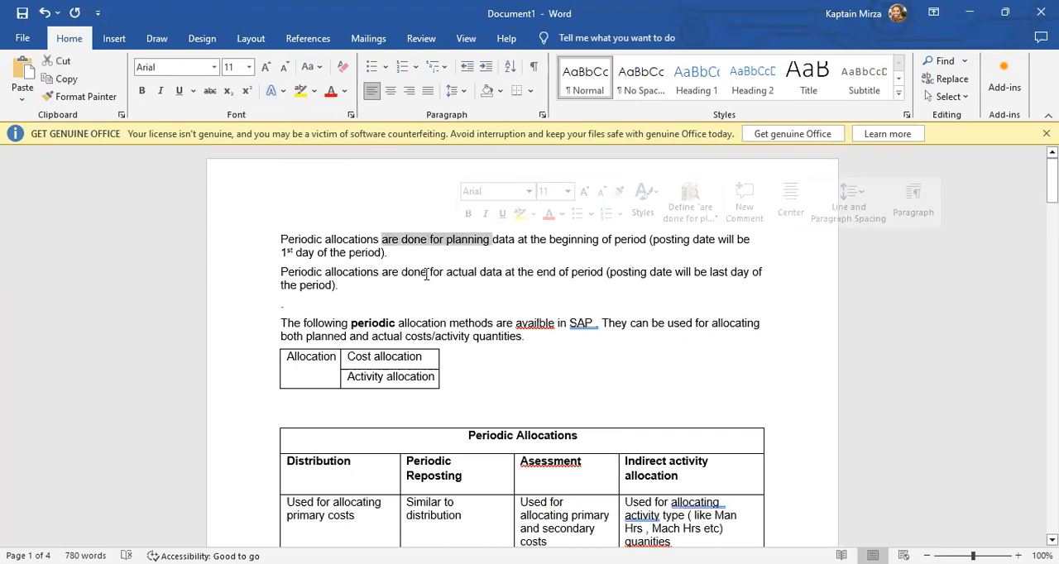
drag(402, 272, 559, 273)
click(482, 284)
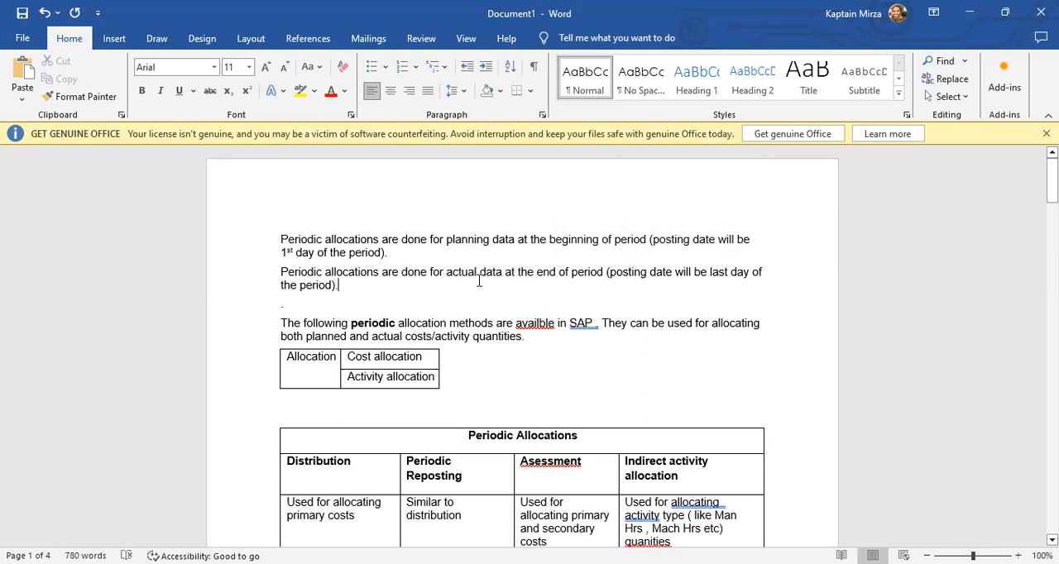
Review the small table that divides periodic allocation into cost allocation and activity allocation.
scroll(699, 313, down, 2)
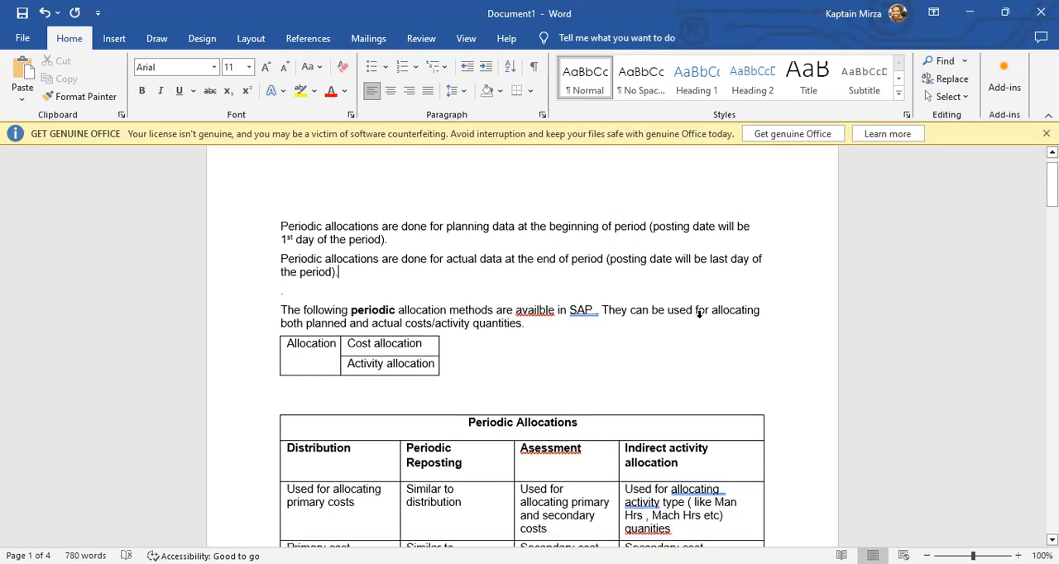
scroll(700, 313, down, 3)
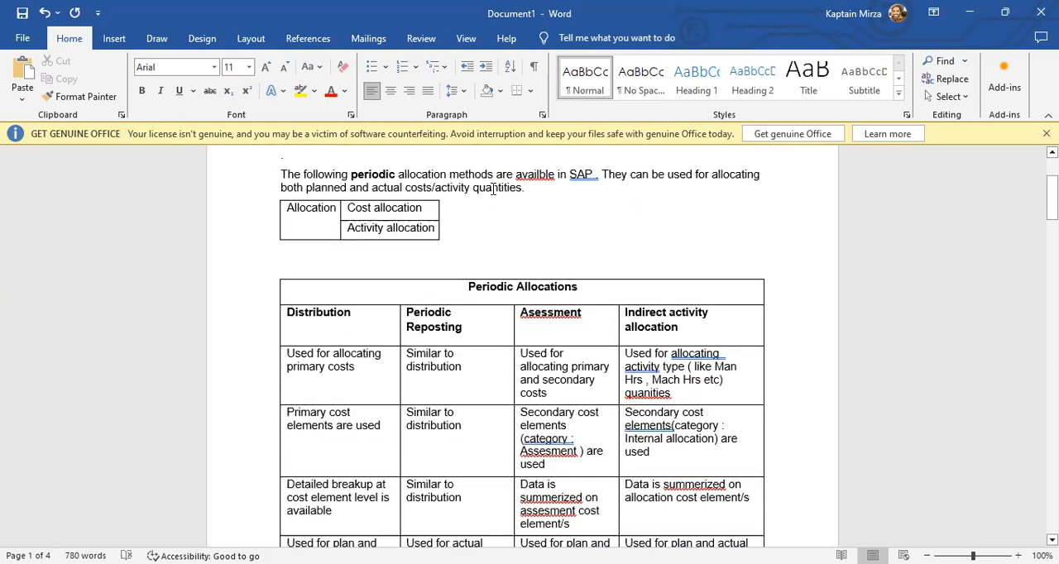
click(427, 208)
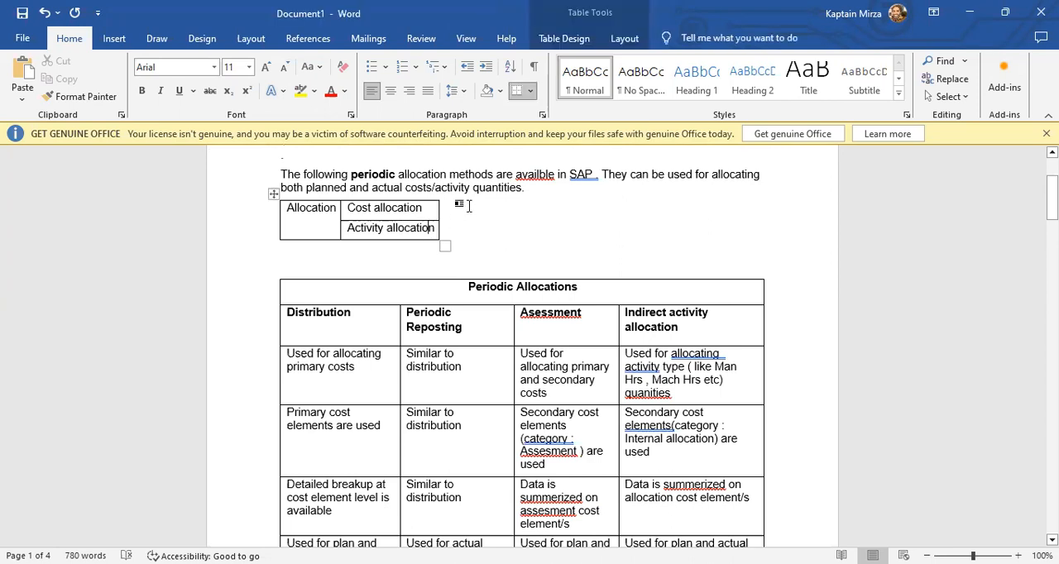
click(466, 235)
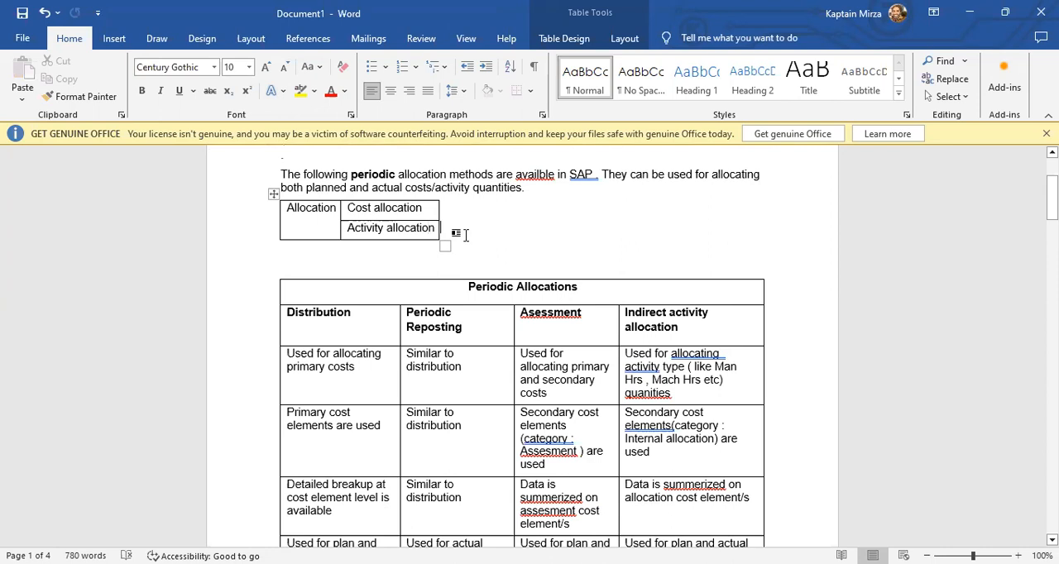
click(411, 227)
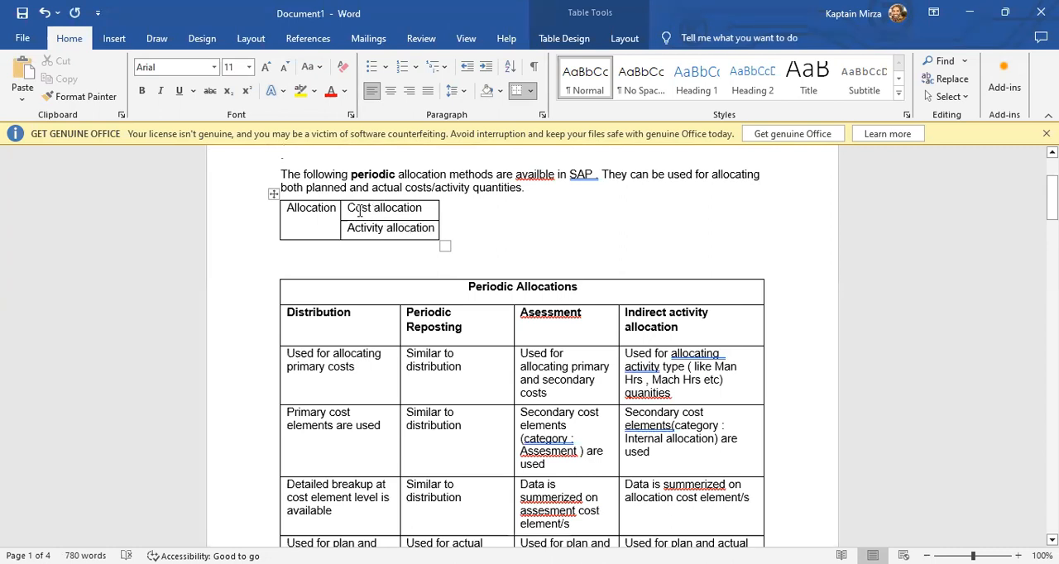
drag(352, 209, 414, 231)
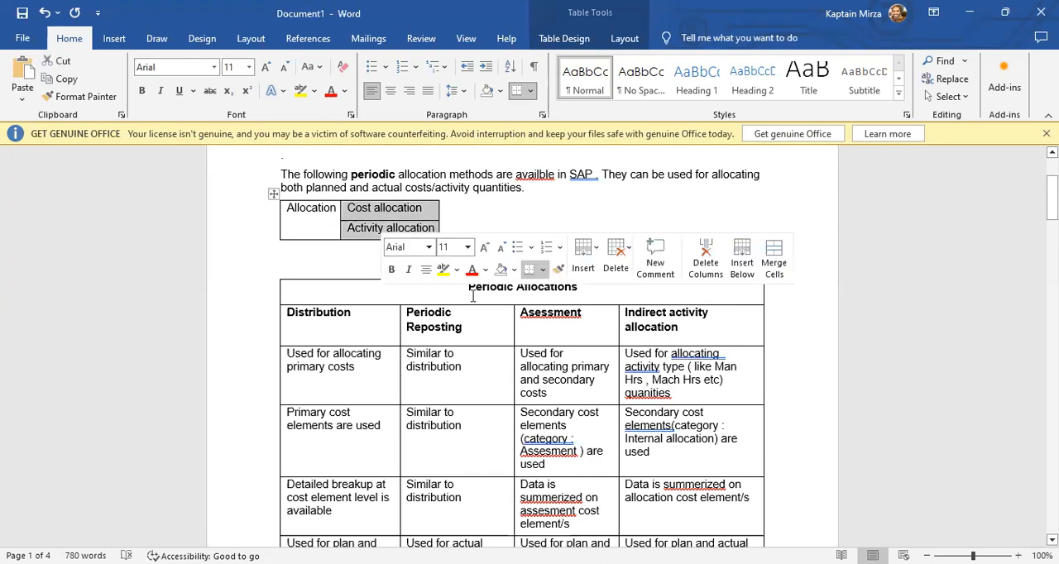
Review the method headings of the Periodic Allocations table, from Distribution through Assessment.
click(485, 440)
scroll(499, 367, down, 2)
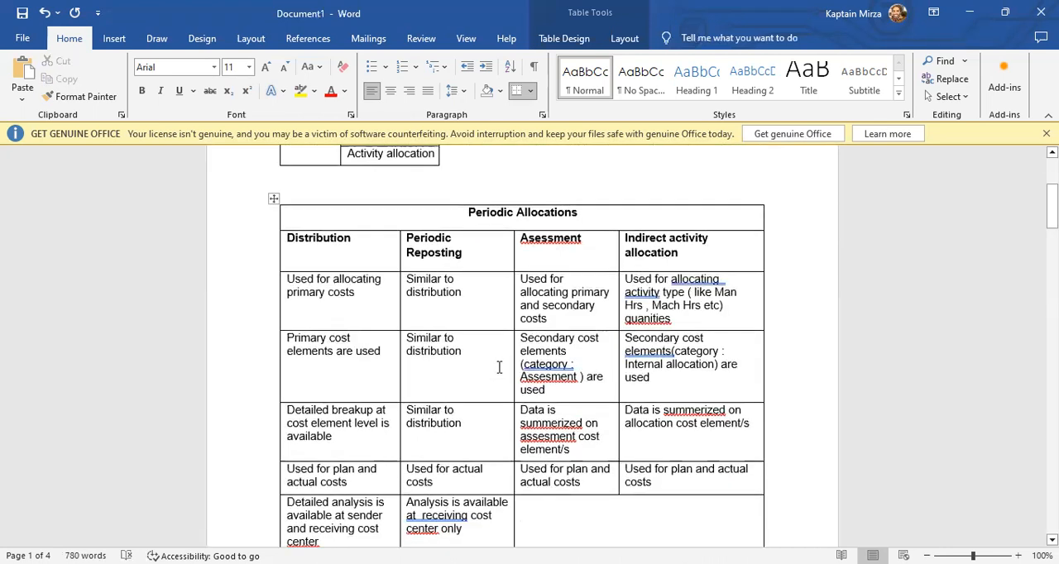
scroll(499, 367, down, 1)
click(534, 175)
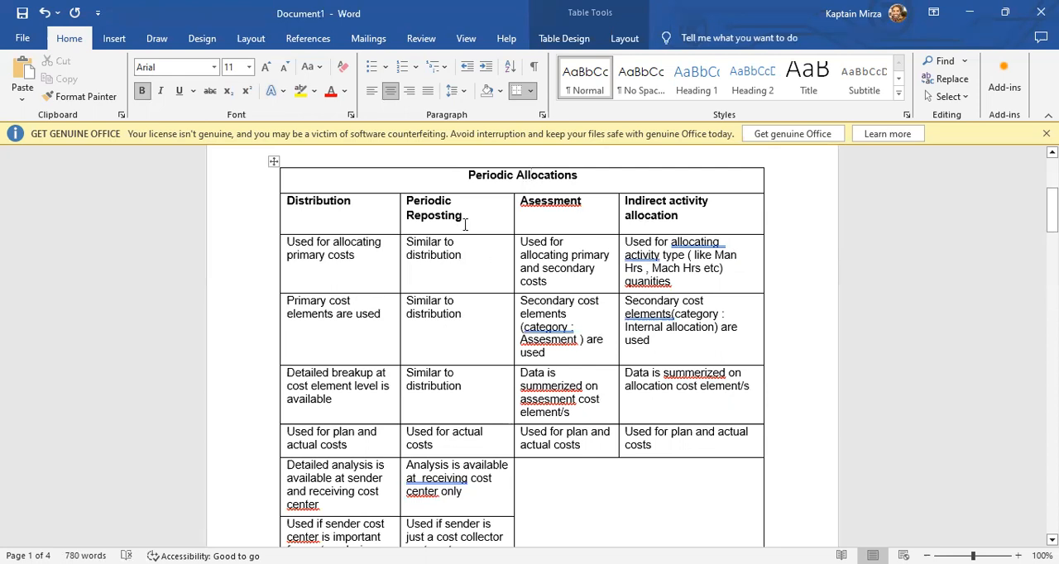
click(373, 222)
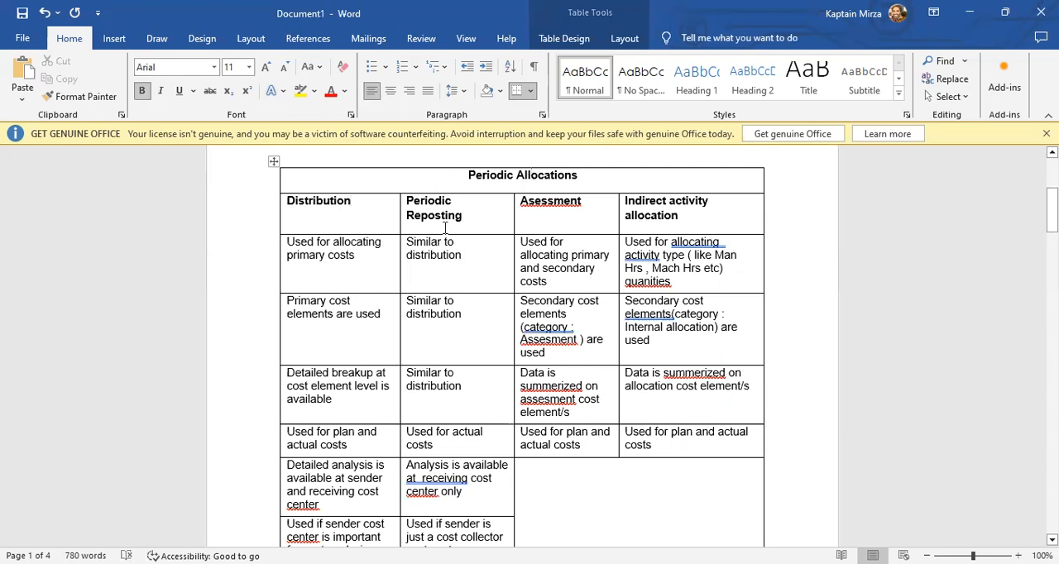
click(564, 203)
Compare what distribution, periodic reposting, assessment and indirect activity allocation are used for in the table's first row.
click(330, 254)
click(362, 266)
drag(460, 258, 408, 246)
click(489, 259)
click(584, 255)
click(547, 281)
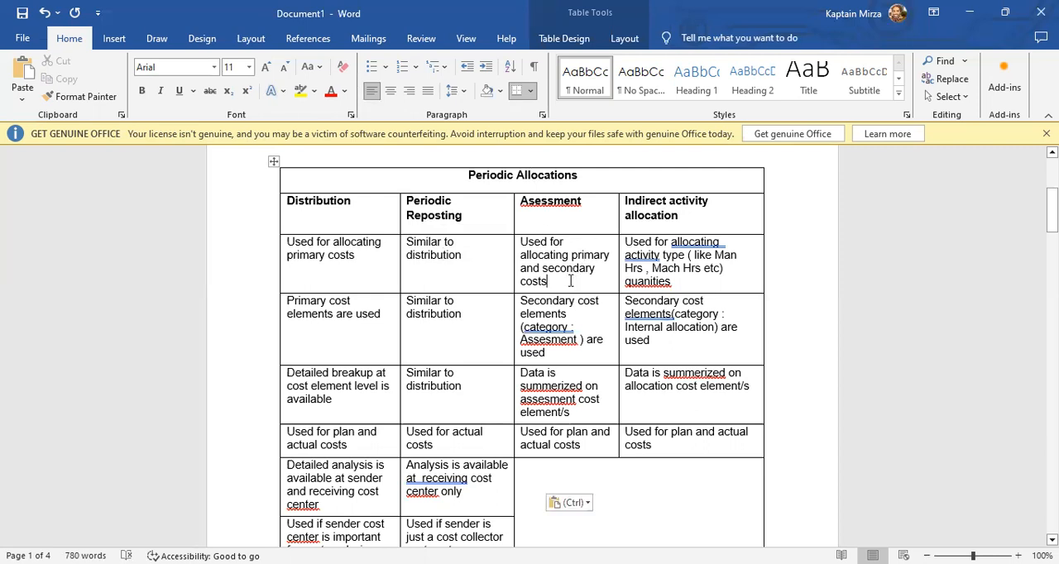
click(600, 208)
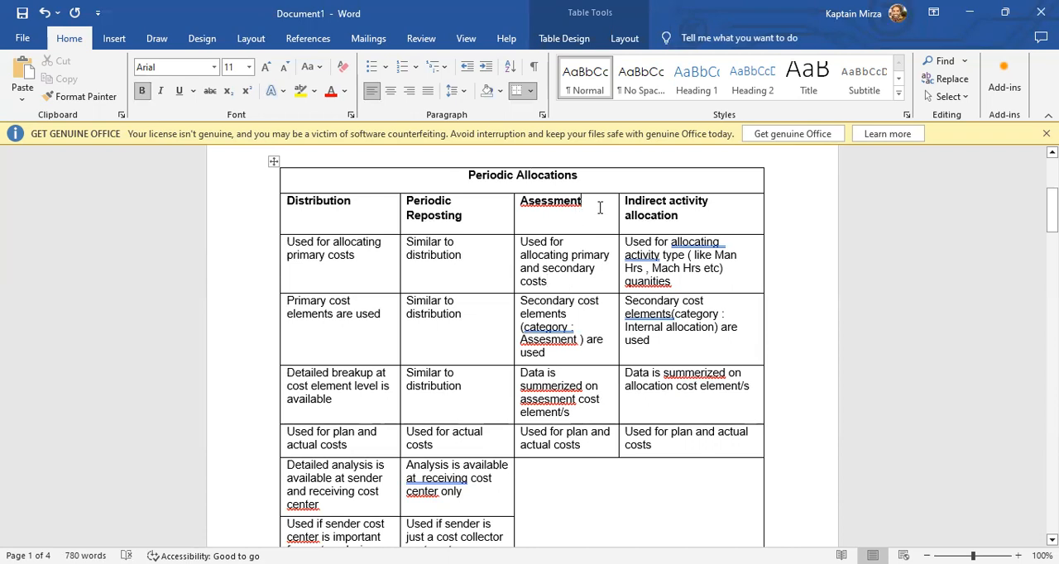
click(568, 255)
click(328, 260)
click(595, 226)
click(586, 267)
click(687, 215)
Compare the four allocation methods by cost elements used and by level of cost breakup in the Periodic Allocations table.
scroll(383, 345, down, 2)
scroll(378, 322, up, 1)
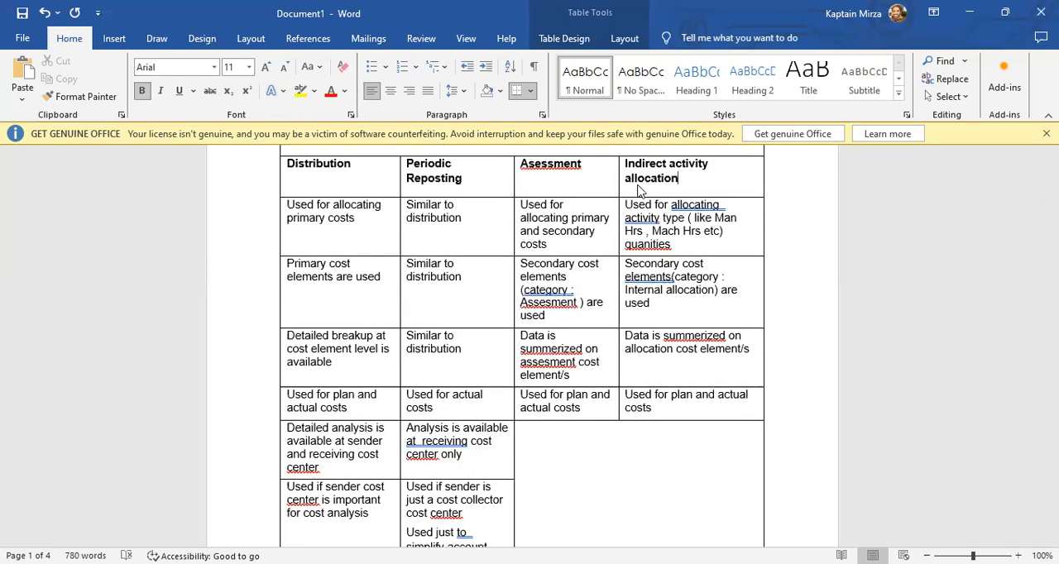
click(485, 300)
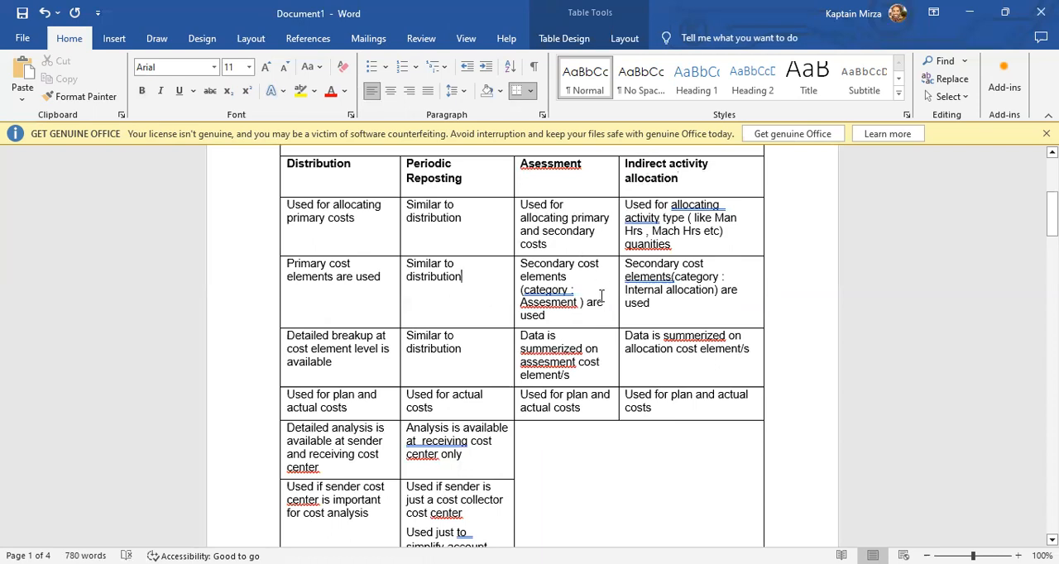
click(557, 324)
click(687, 311)
scroll(683, 268, down, 2)
scroll(682, 269, up, 1)
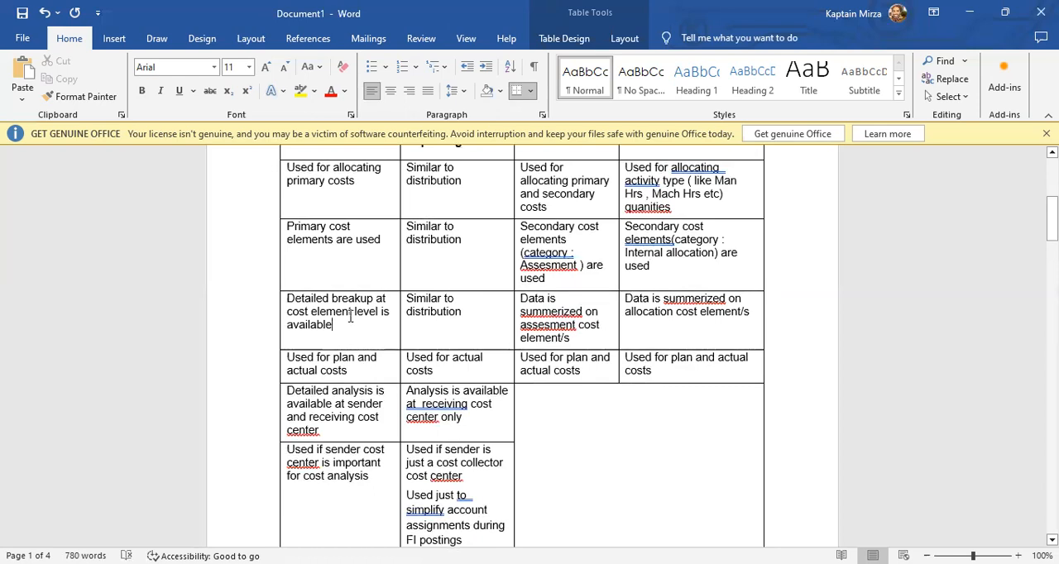
drag(332, 327, 298, 300)
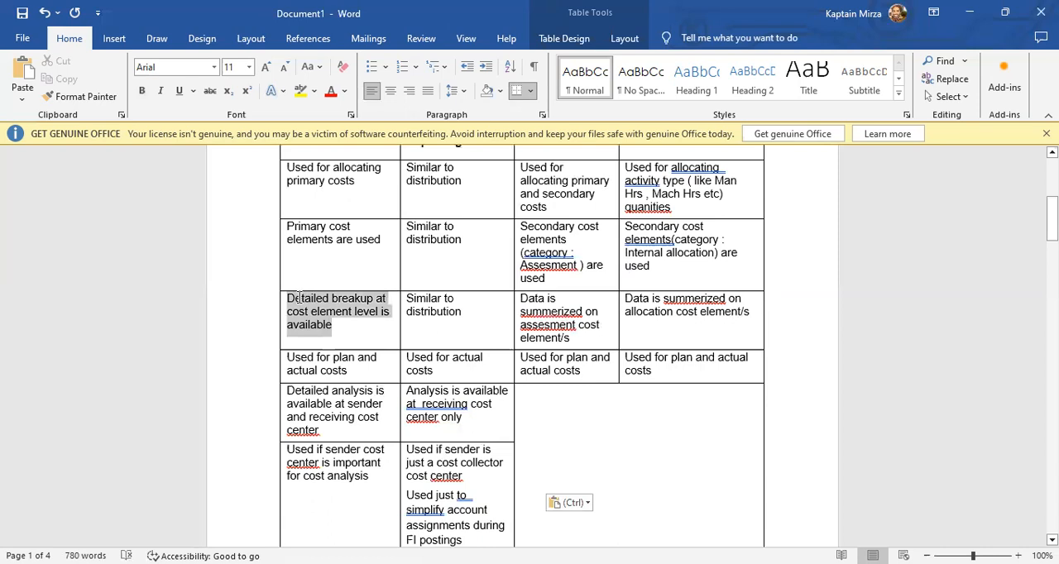
click(486, 285)
scroll(486, 285, up, 2)
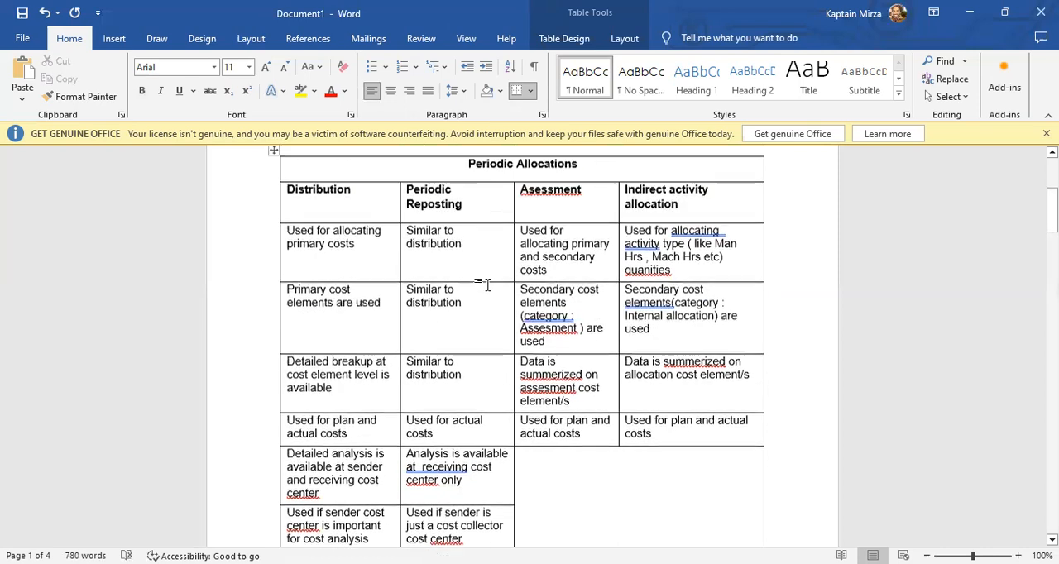
click(478, 383)
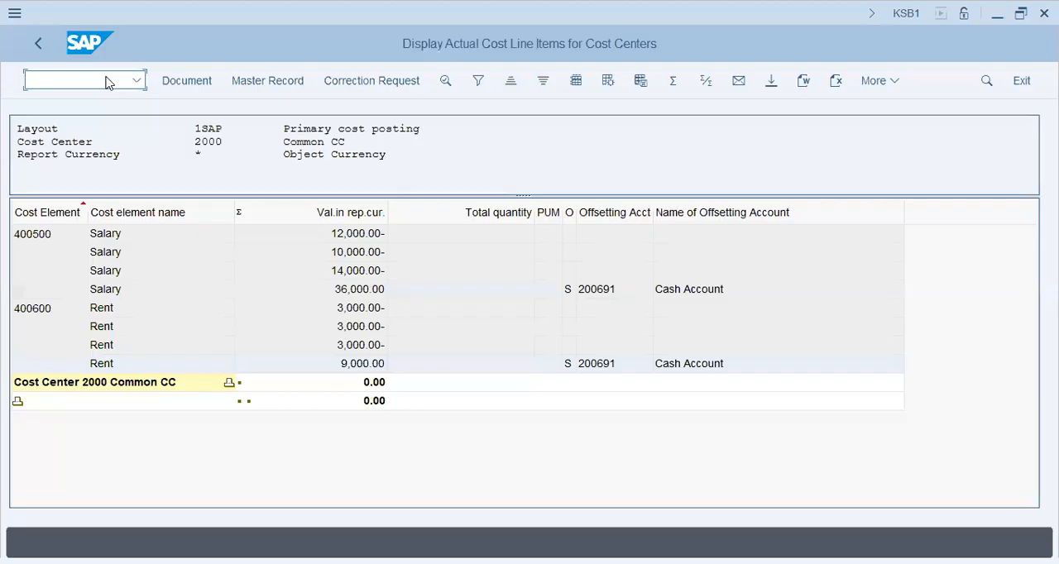
Switch back to SAP, open transaction FS00 and expand the Expenses accounts of company code TAP1.
text(/n)
text(ksb1)
key(Return)
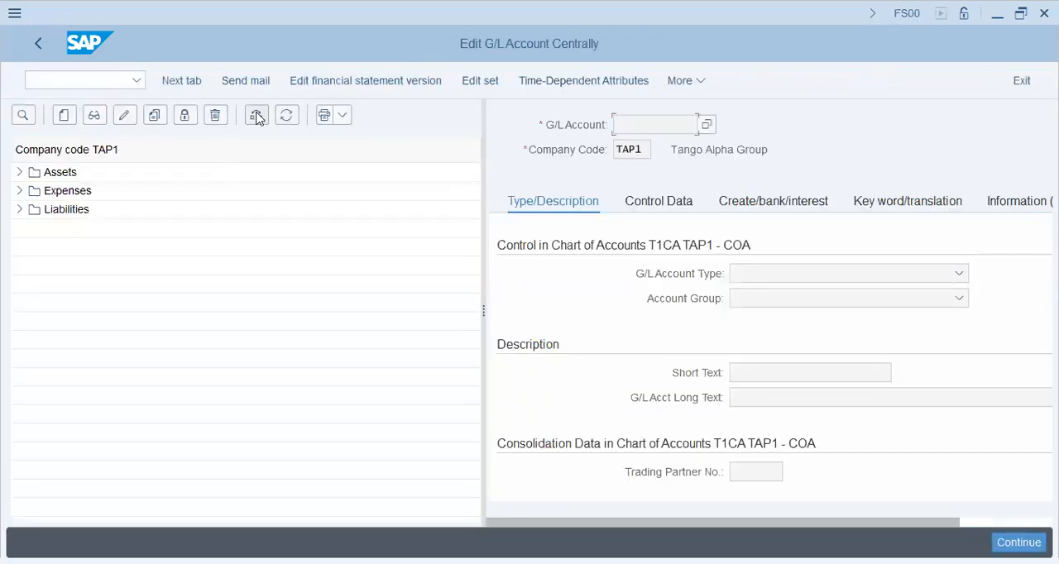
click(257, 120)
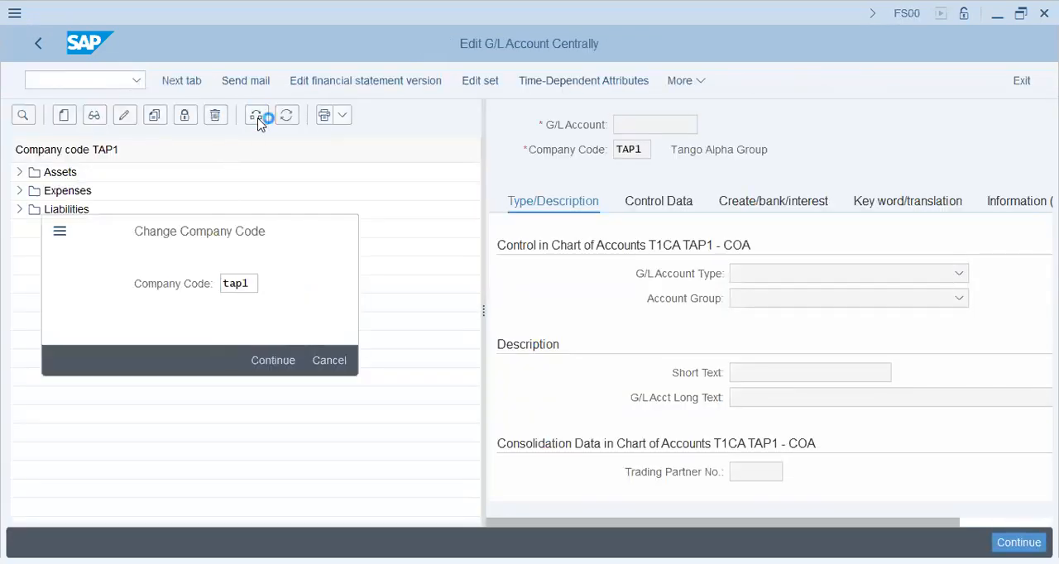
click(18, 191)
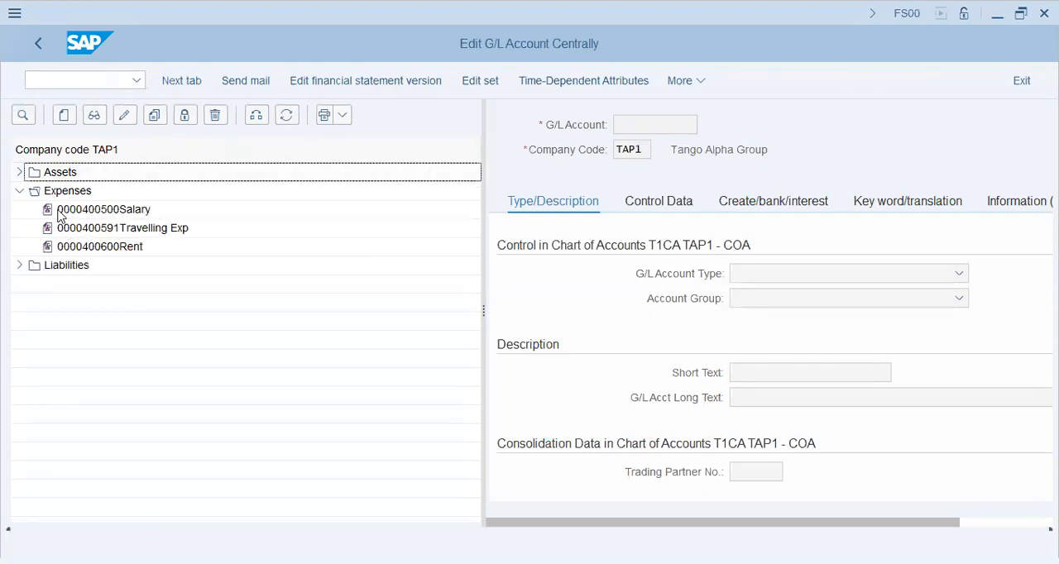
Display G/L account 400500 Salary and narrow the account tree to make room for its details.
click(62, 209)
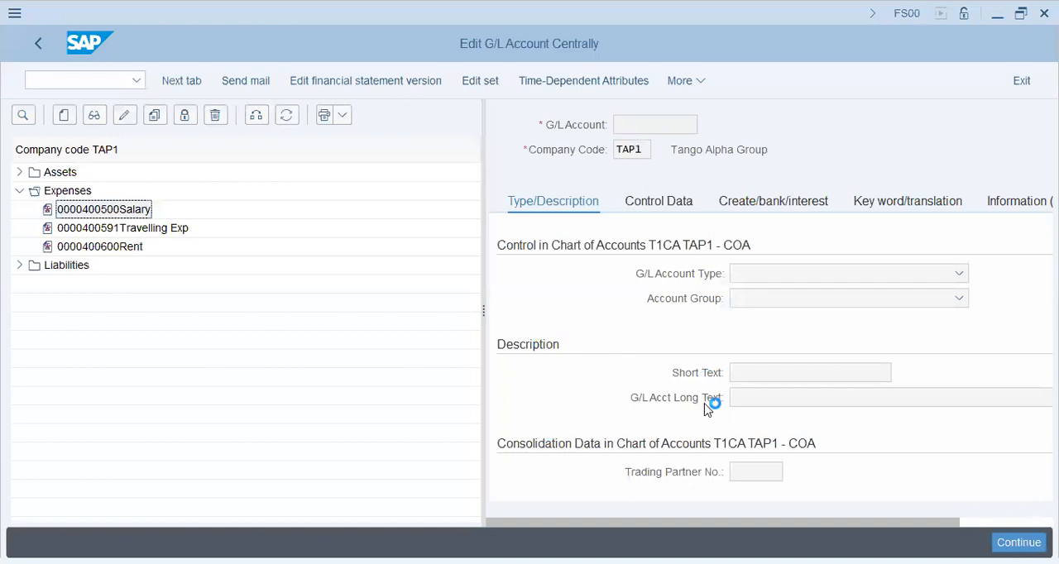
scroll(670, 396, right, 3)
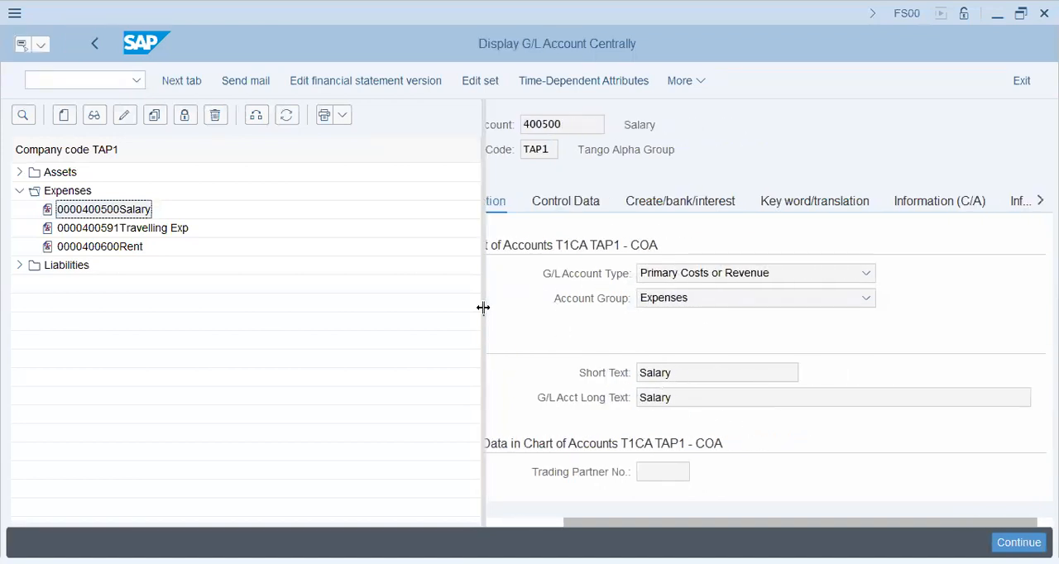
drag(483, 308, 361, 309)
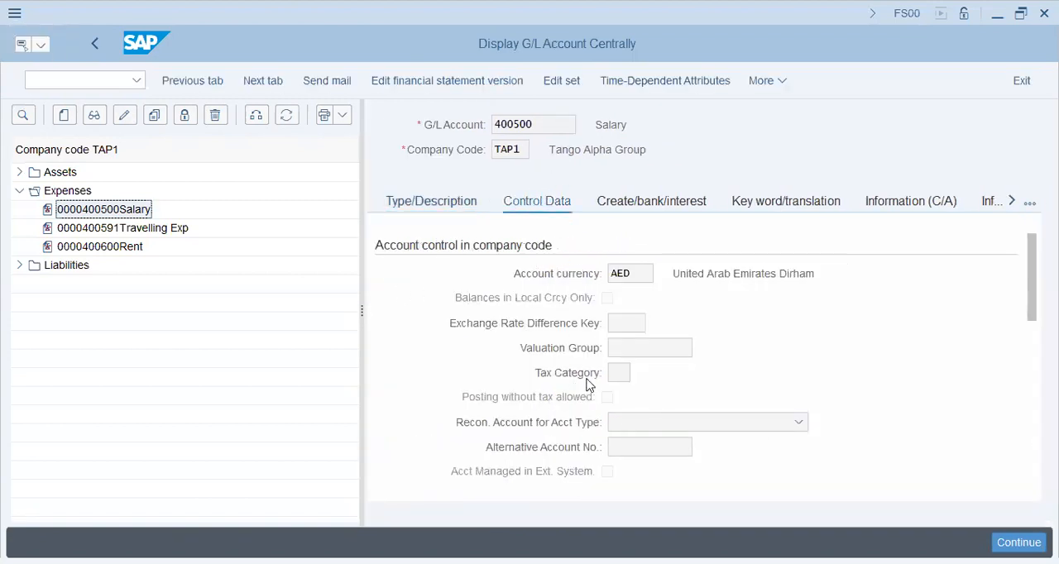
List the possible cost element categories in the Salary account's control data and examine the primary cost, sales deduction and external settlement entries.
scroll(612, 364, down, 5)
scroll(612, 374, up, 2)
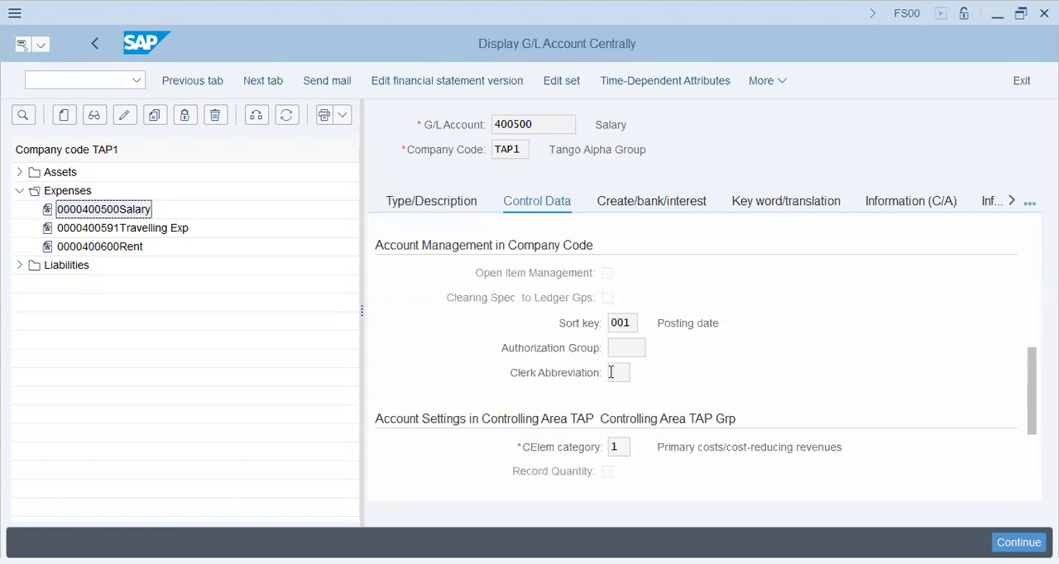
click(619, 448)
click(641, 448)
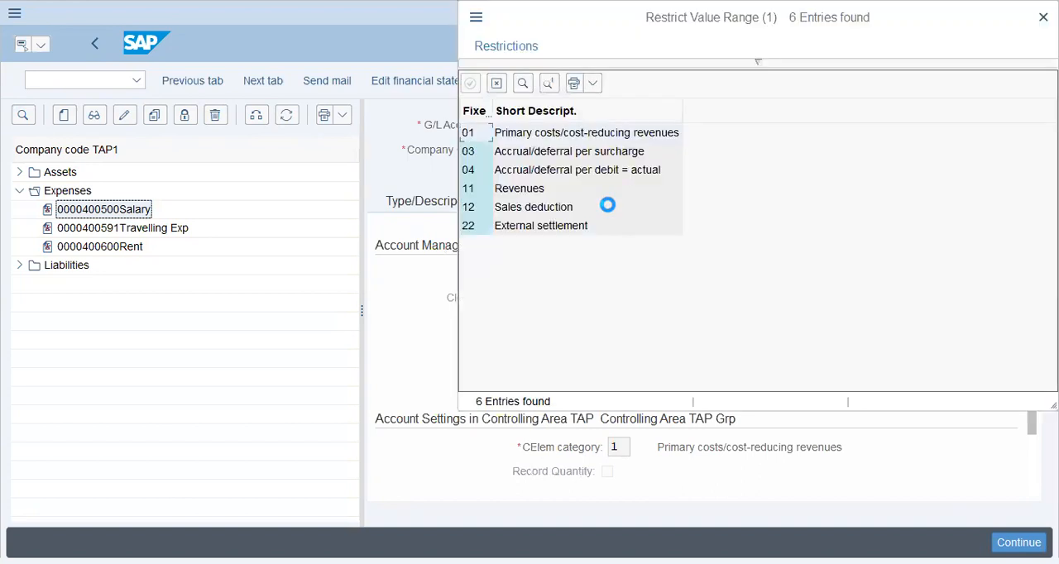
click(562, 134)
click(534, 207)
click(535, 232)
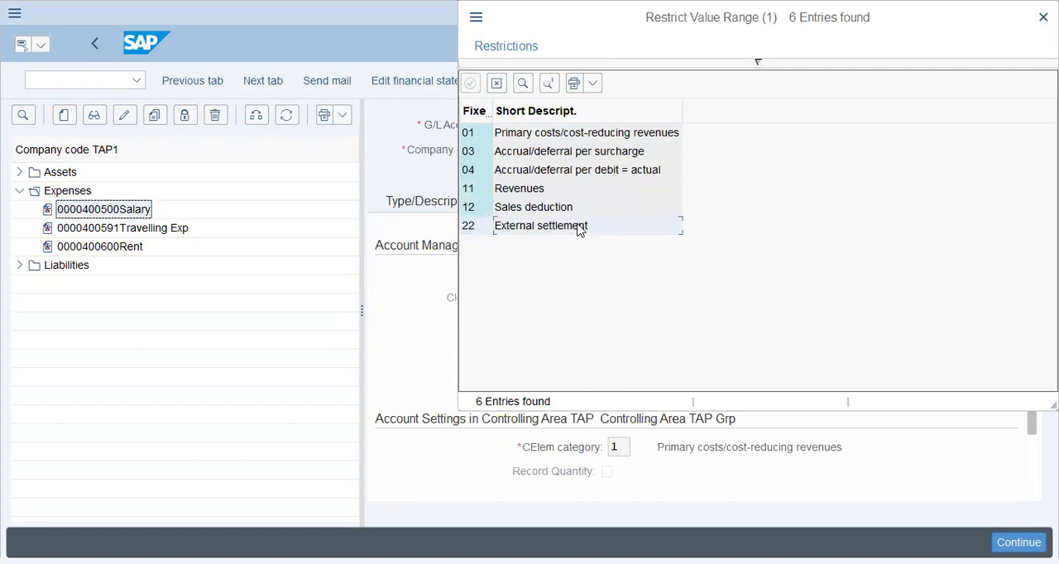
Examine the accrual/deferral and primary cost entries among the cost element categories, and close the list without choosing one.
click(577, 169)
click(576, 151)
click(575, 132)
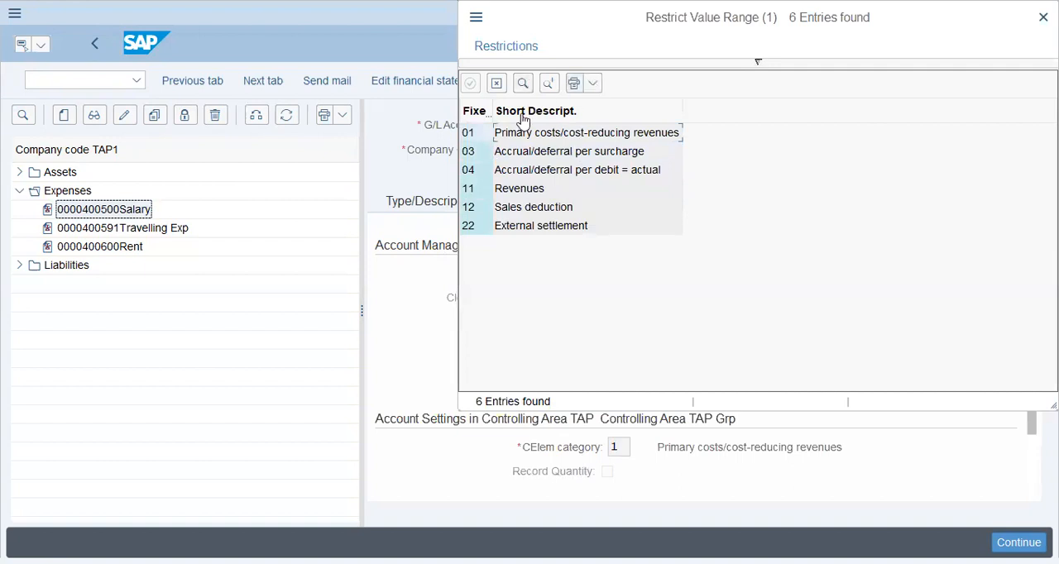
click(496, 84)
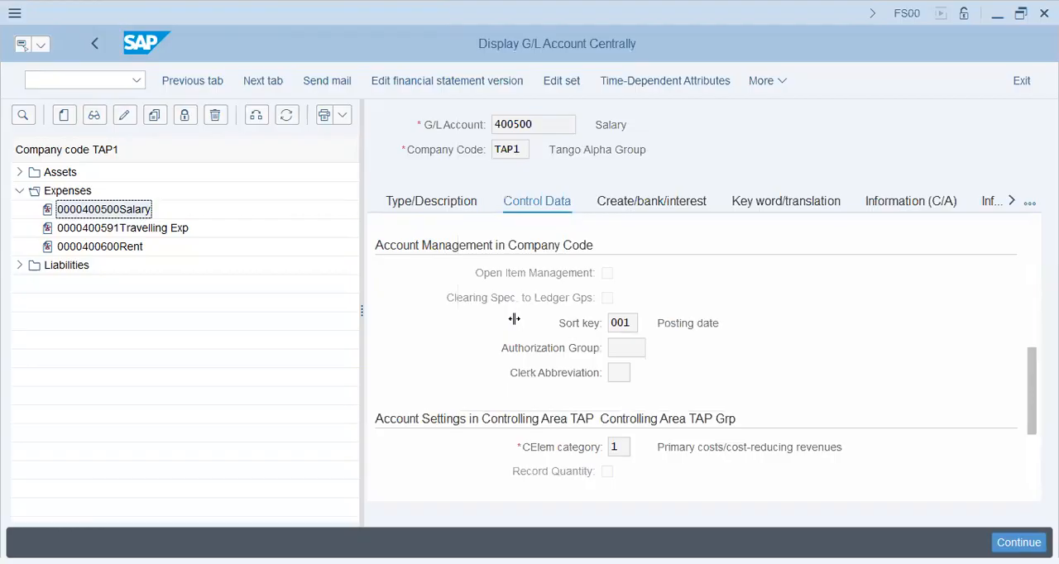
Switch to the Word notes and review the data detail available under assessment and indirect activity allocation in the Periodic Allocations table.
key(alt+Tab)
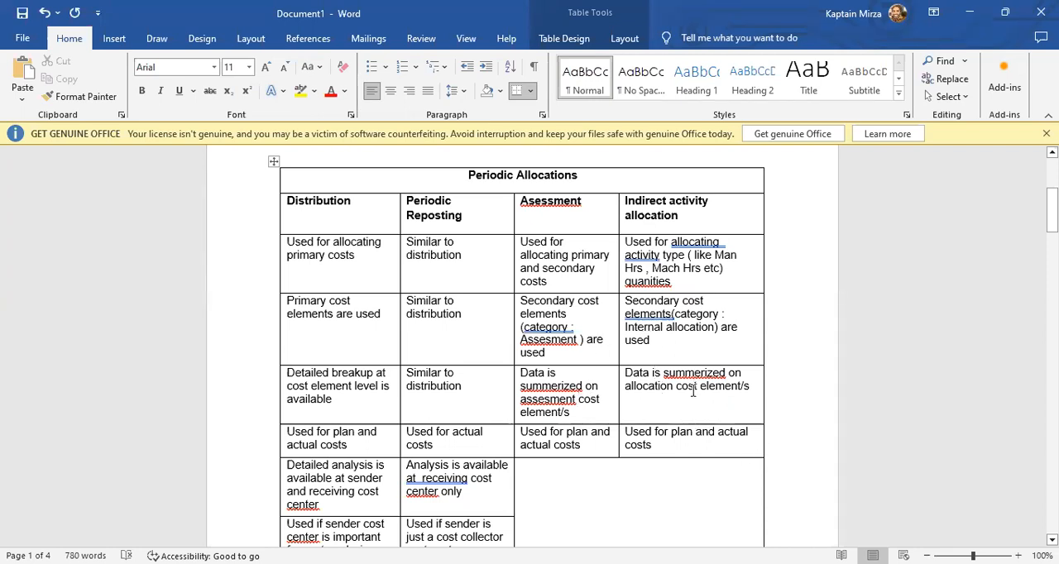
click(677, 207)
click(670, 255)
click(545, 411)
click(550, 384)
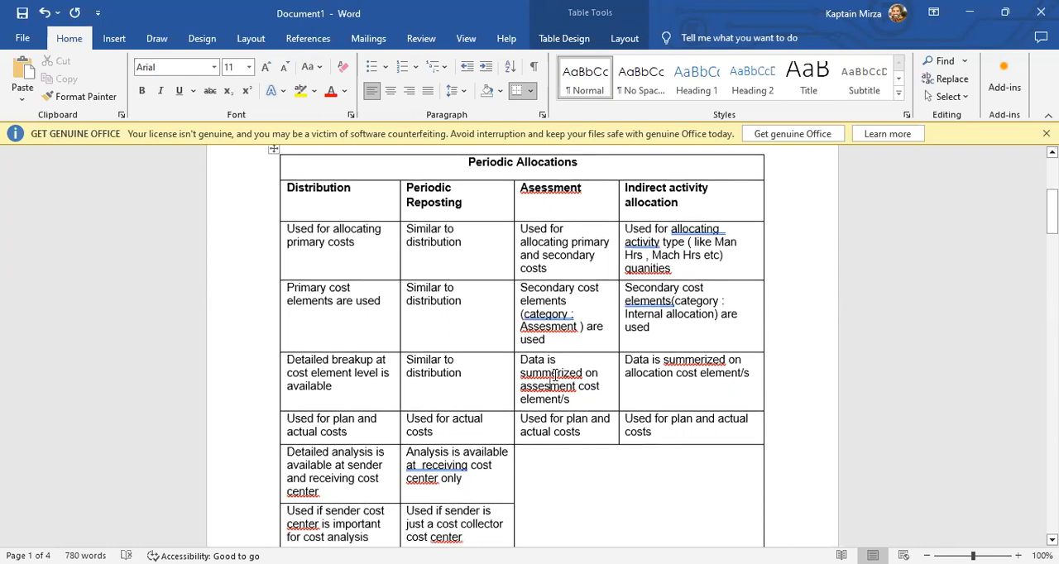
Compare the four allocation methods by their use for plan and actual costs.
scroll(557, 373, down, 2)
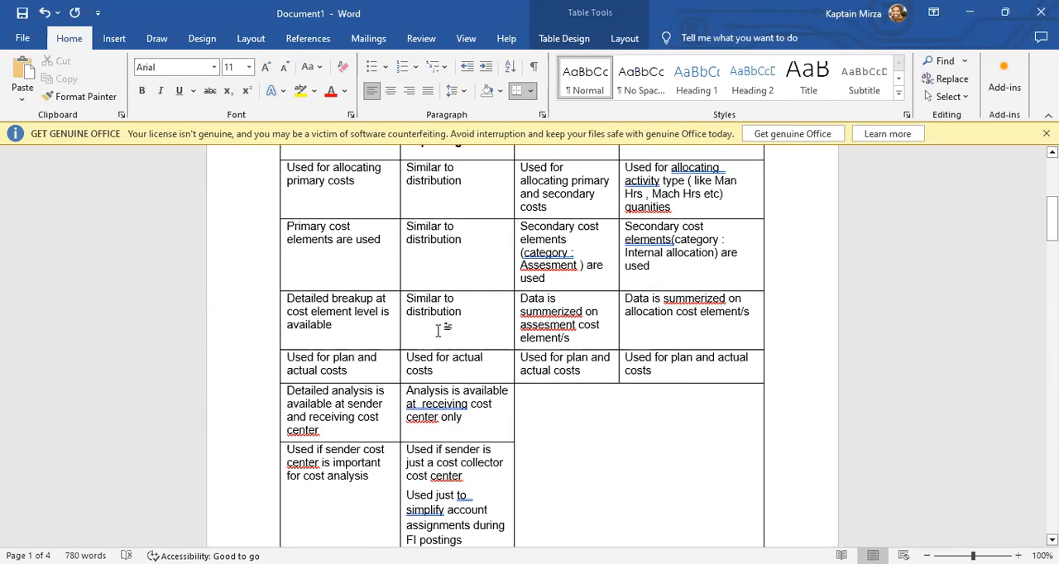
scroll(446, 352, up, 3)
scroll(446, 354, down, 2)
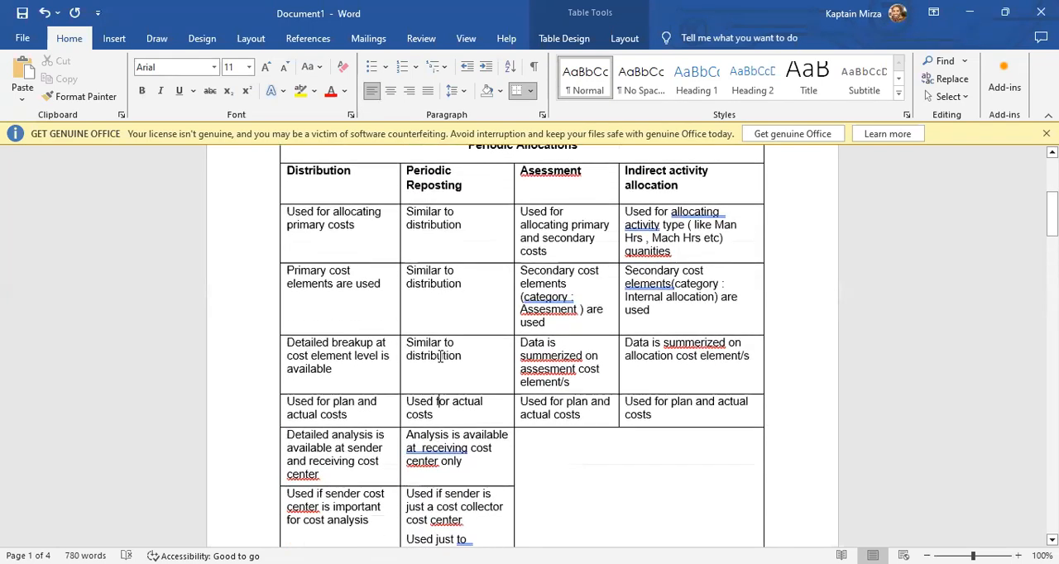
click(450, 410)
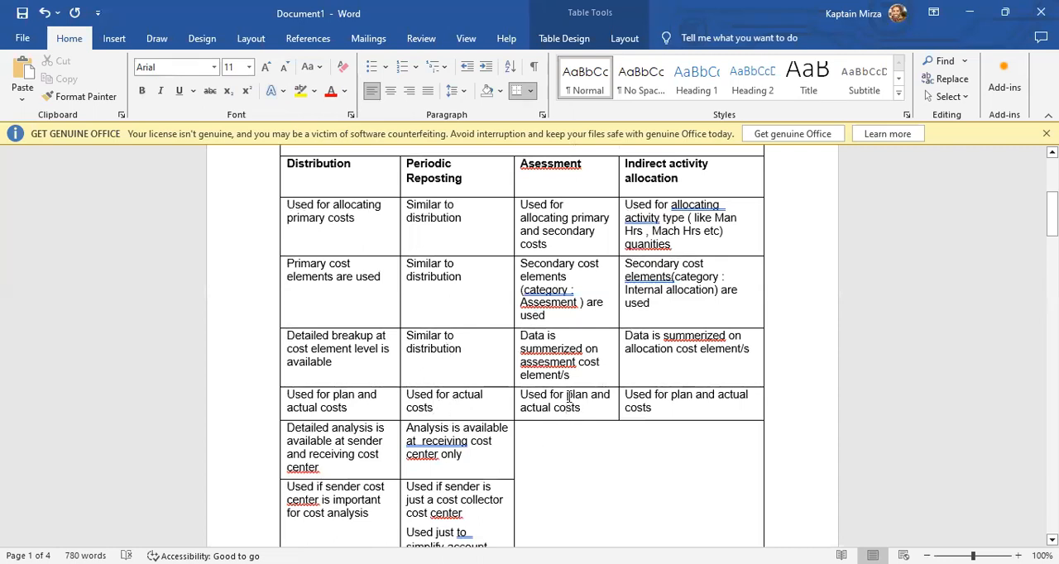
click(744, 417)
scroll(676, 428, down, 3)
scroll(587, 331, up, 5)
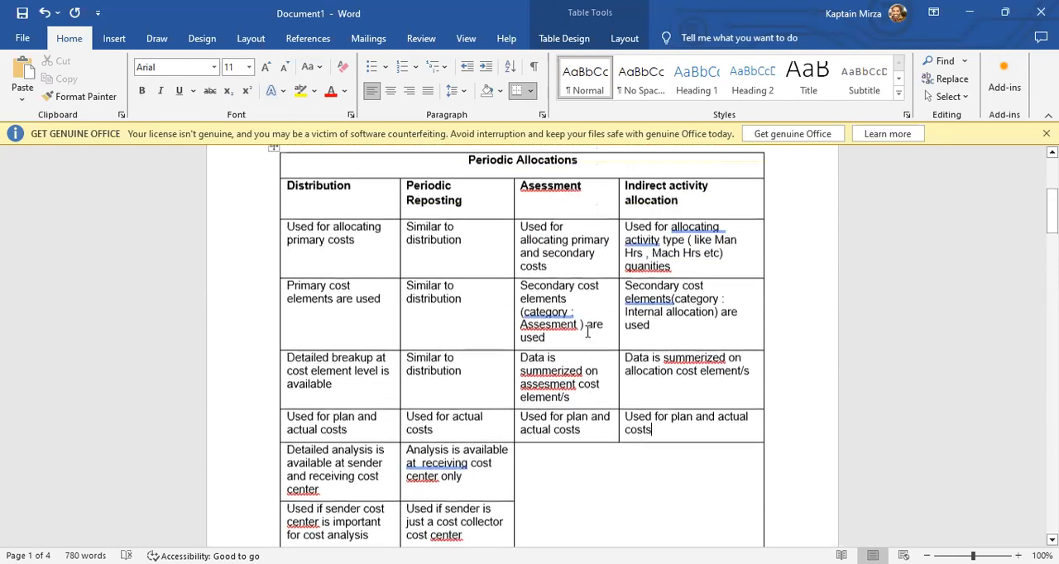
Compare distribution and periodic reposting by where cost analysis is available and by the role of the sender cost center.
scroll(587, 331, down, 4)
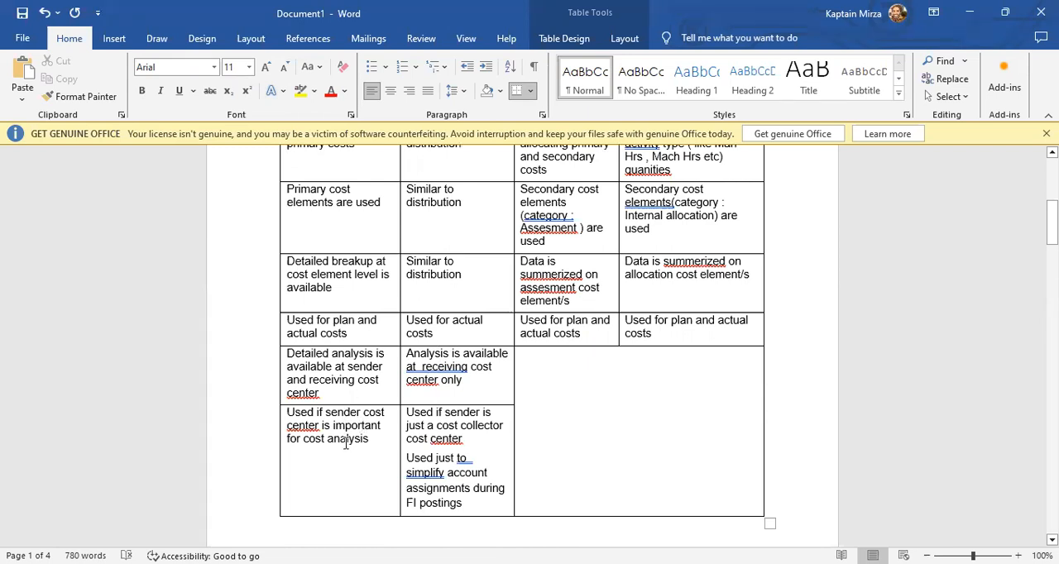
scroll(482, 444, up, 3)
scroll(482, 442, down, 4)
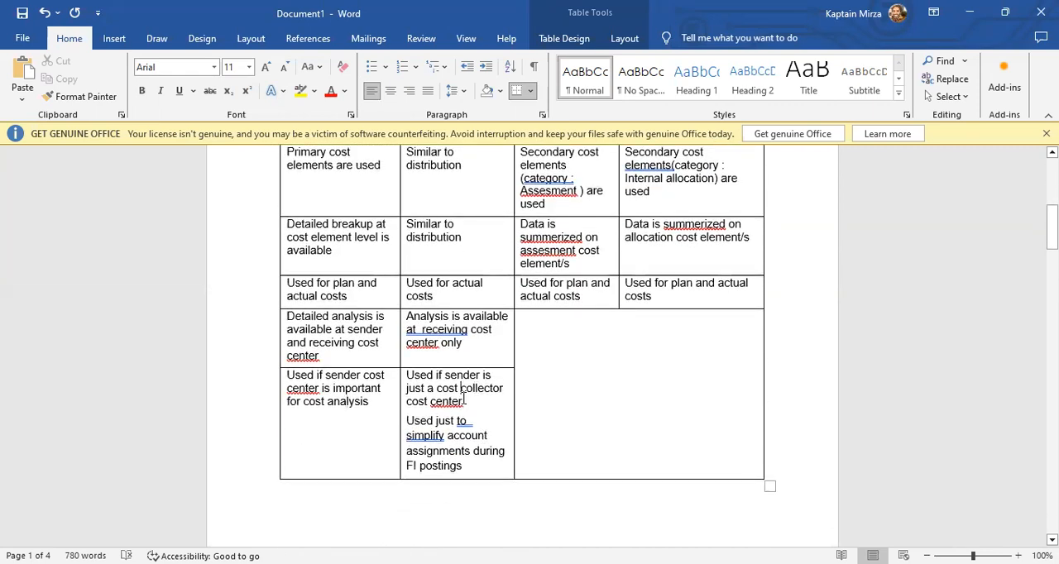
scroll(466, 263, up, 3)
click(468, 252)
scroll(468, 389, down, 4)
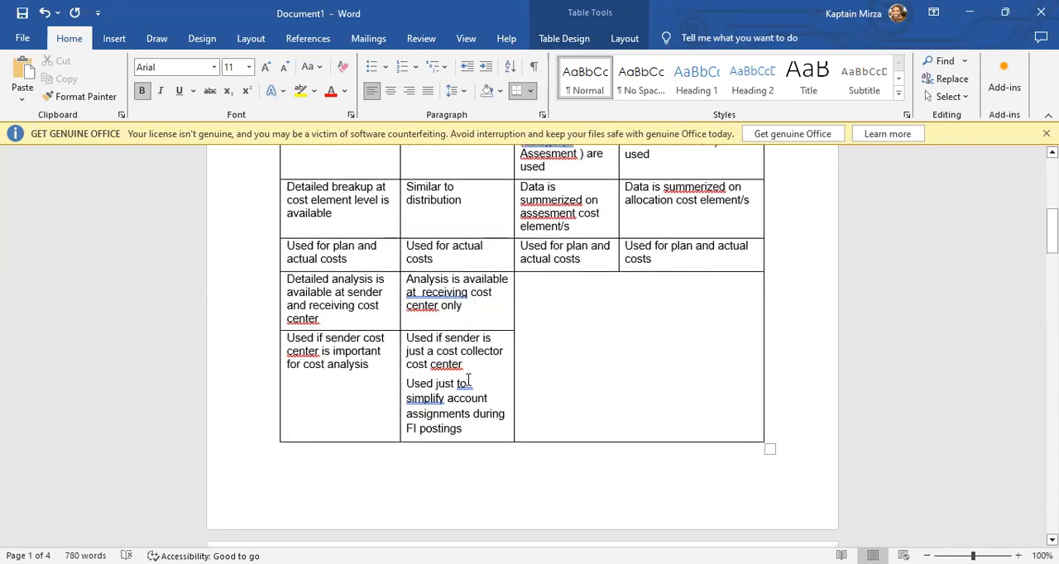
click(471, 416)
Examine the example cost center for periodic reposting and compare its line items and memory use with distribution.
scroll(470, 426, down, 7)
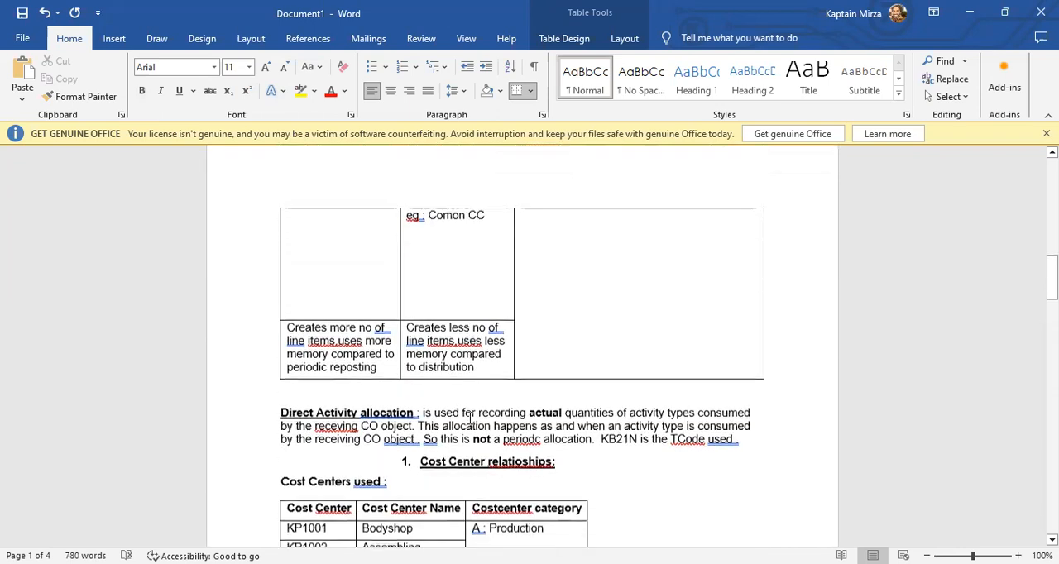
drag(489, 213, 441, 215)
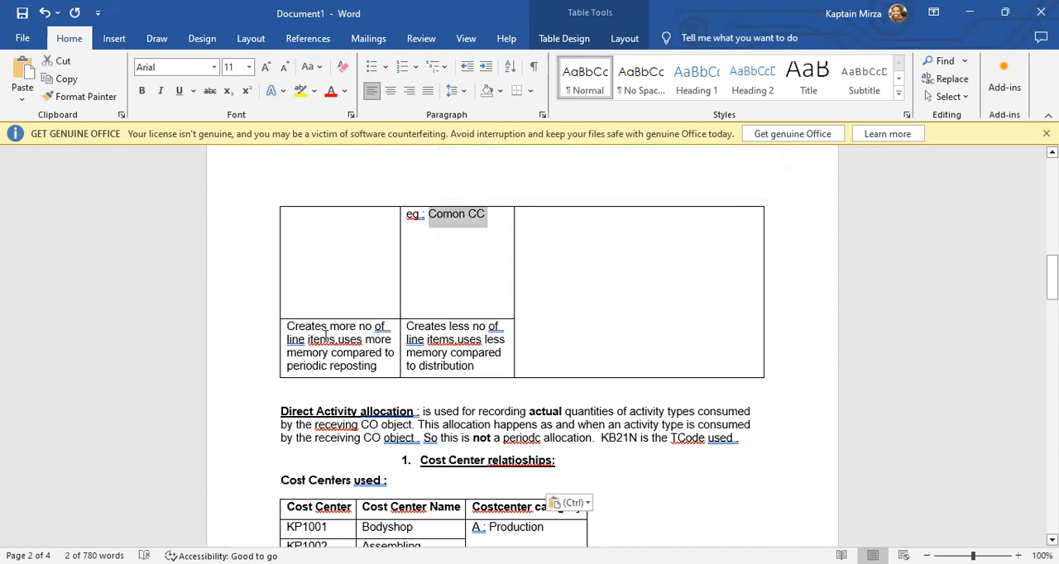
click(324, 338)
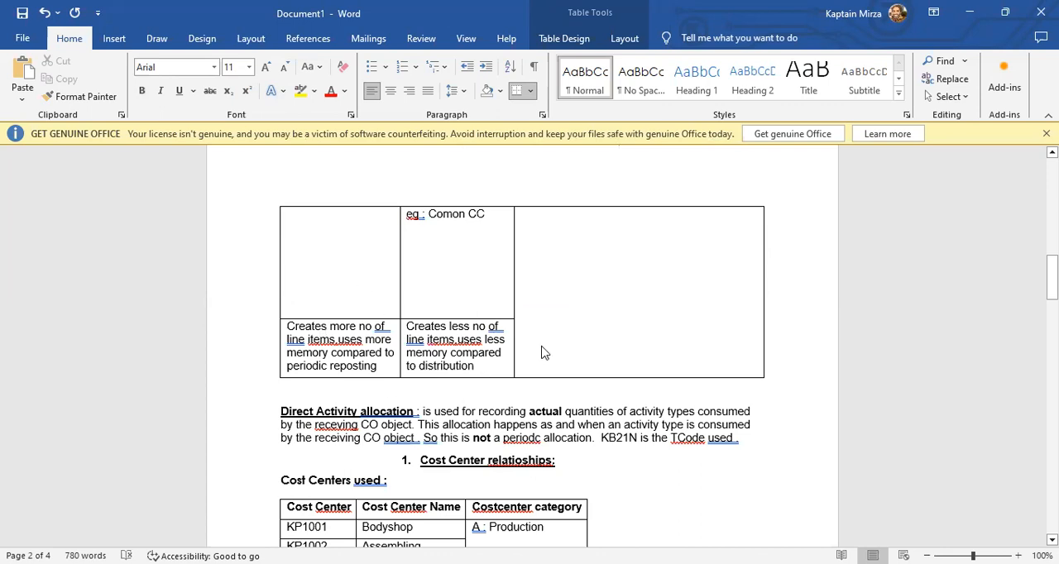
click(451, 352)
drag(450, 326, 472, 356)
click(456, 394)
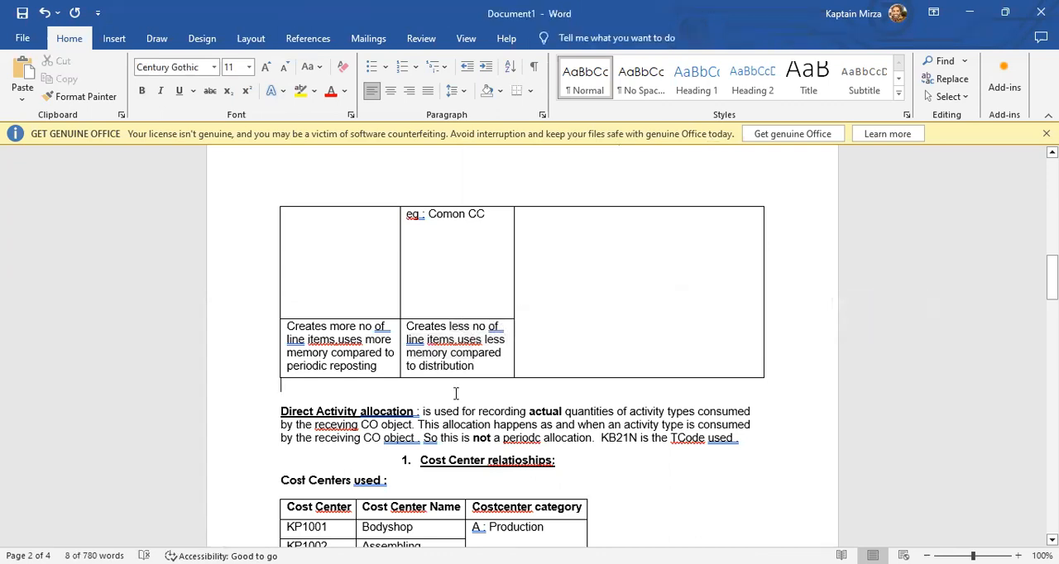
Read in the Direct Activity allocation paragraph which quantities are recorded and which object receives them.
scroll(453, 389, down, 3)
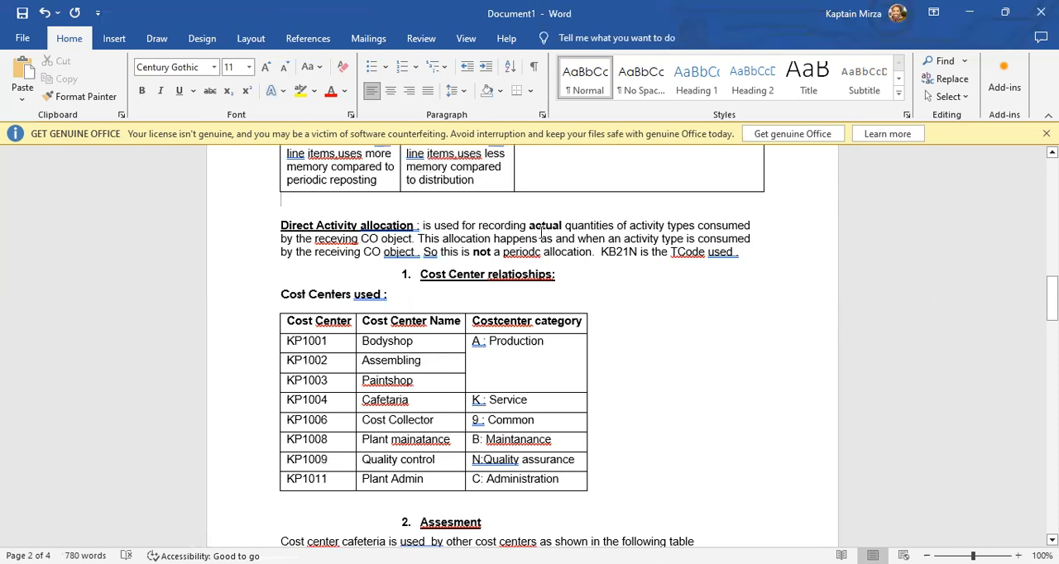
click(380, 238)
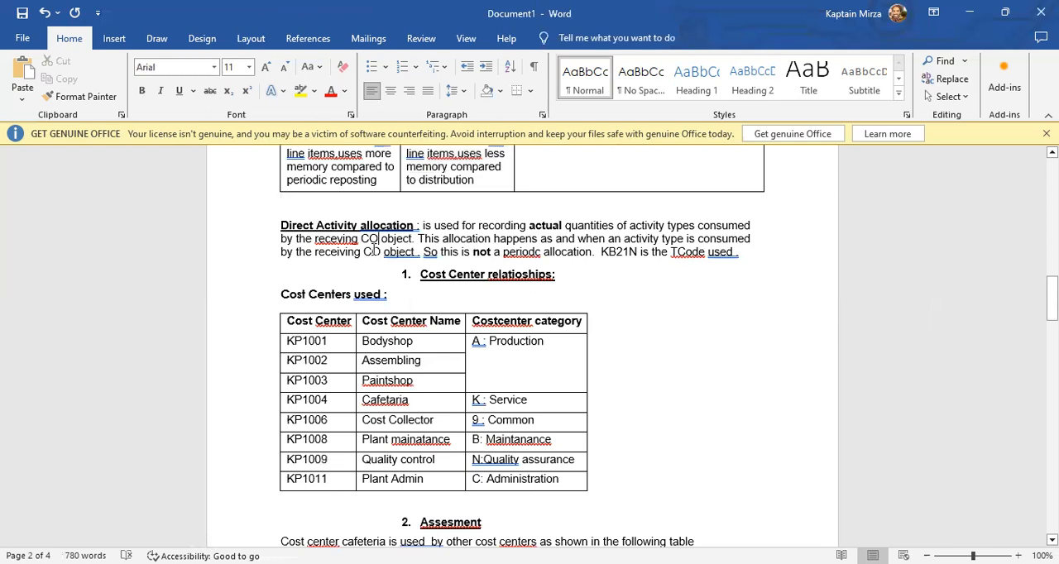
double_click(365, 240)
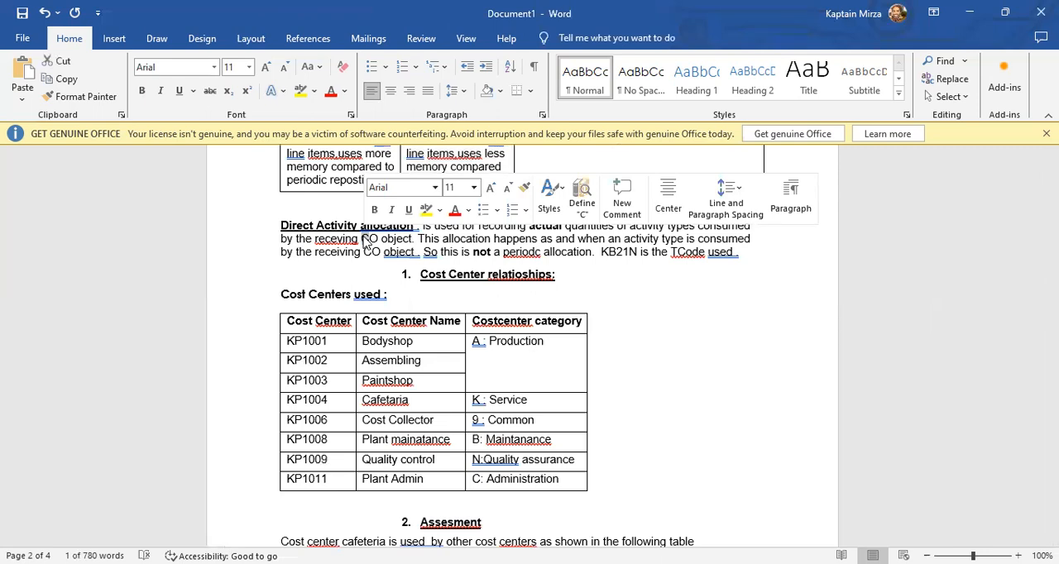
click(584, 233)
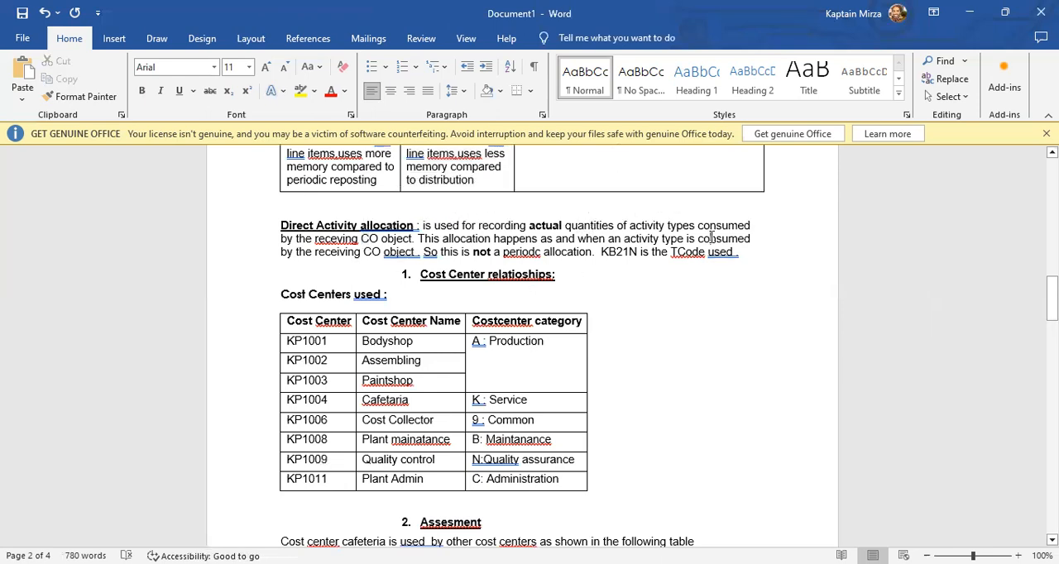
Examine when direct activity allocation happens, whether it is periodic, and which transaction code it uses.
click(380, 253)
drag(504, 251, 591, 252)
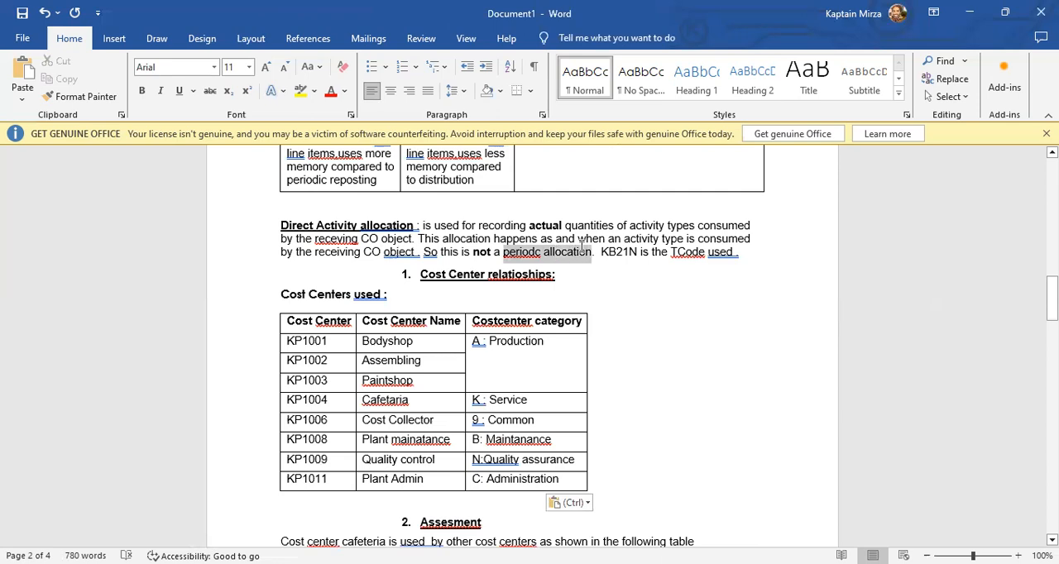
click(635, 310)
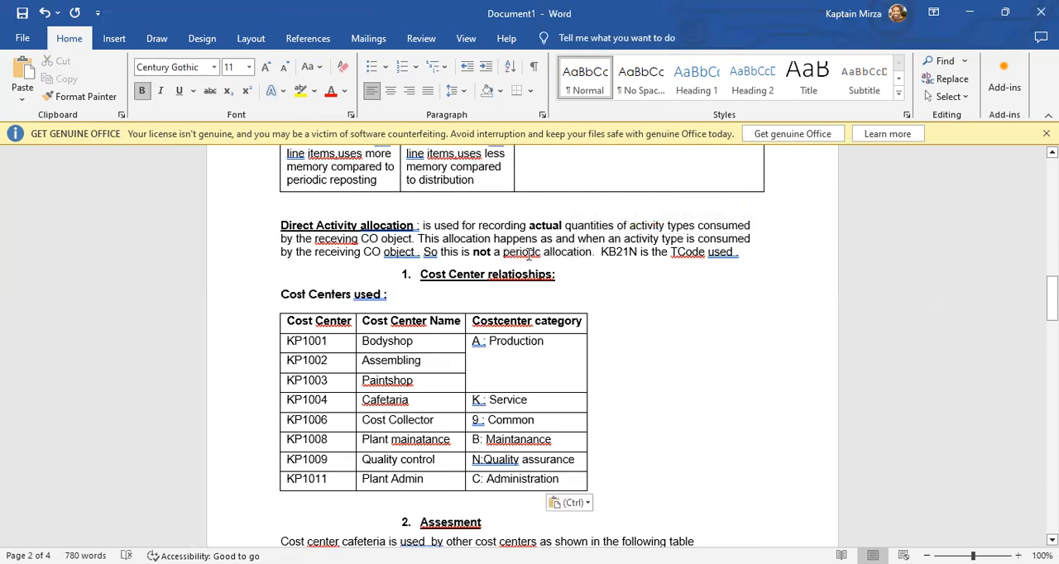
drag(567, 254, 514, 255)
click(682, 282)
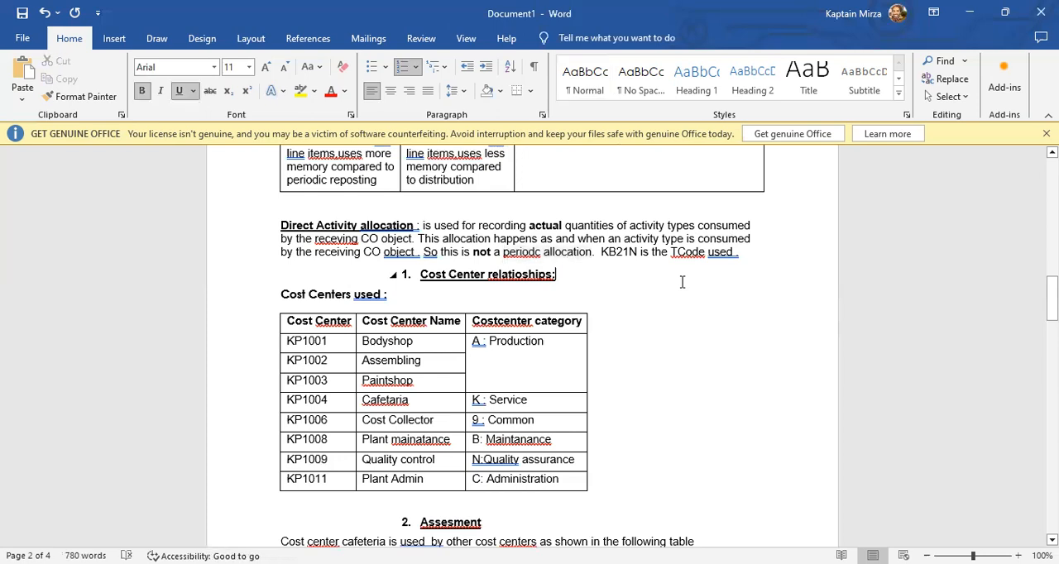
drag(539, 239, 565, 226)
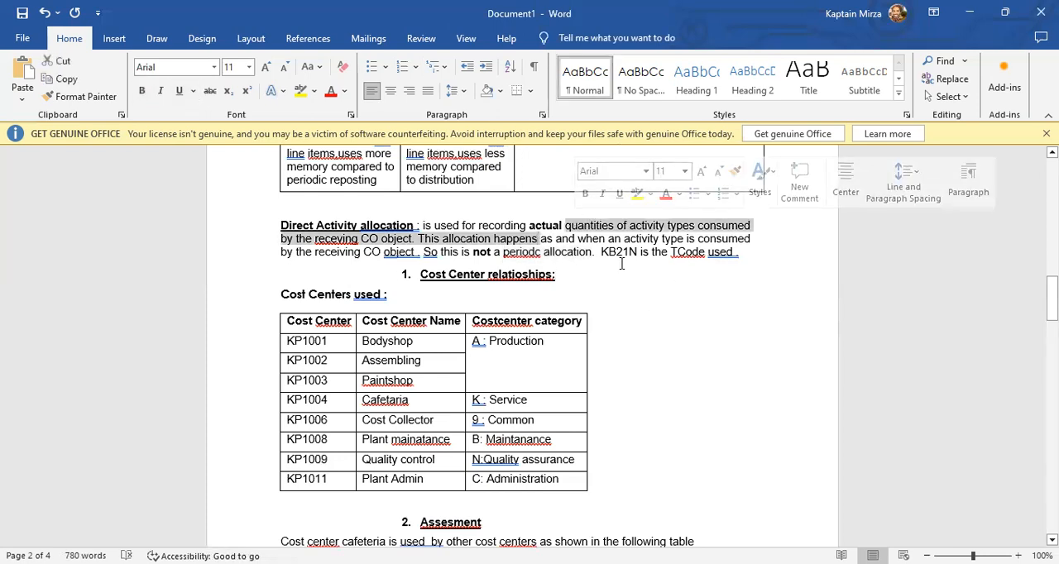
click(739, 252)
Review the table of cost centers used, with their names and categories, in the cost center relationships section.
scroll(615, 277, down, 2)
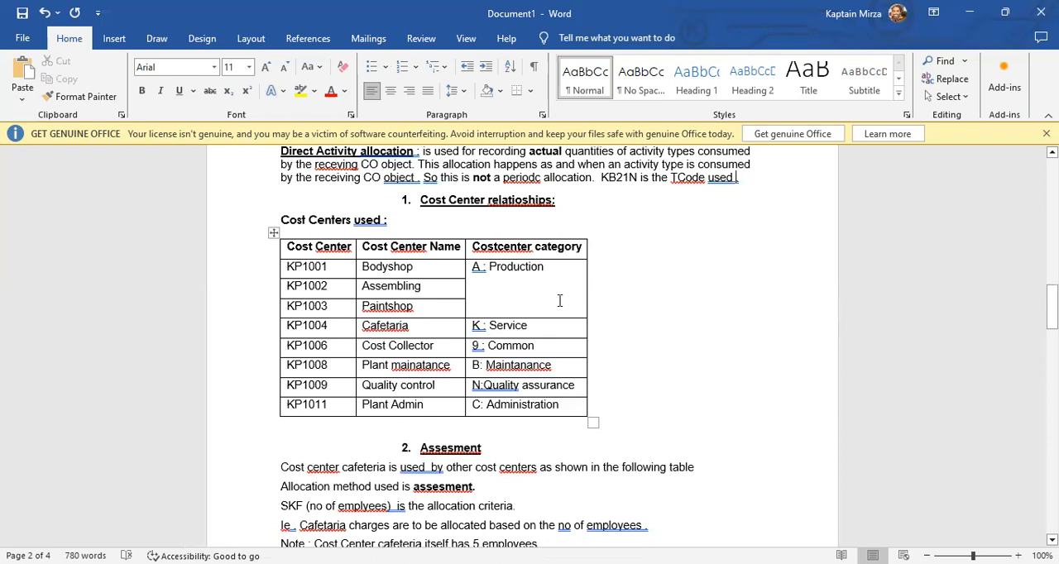
scroll(596, 298, down, 3)
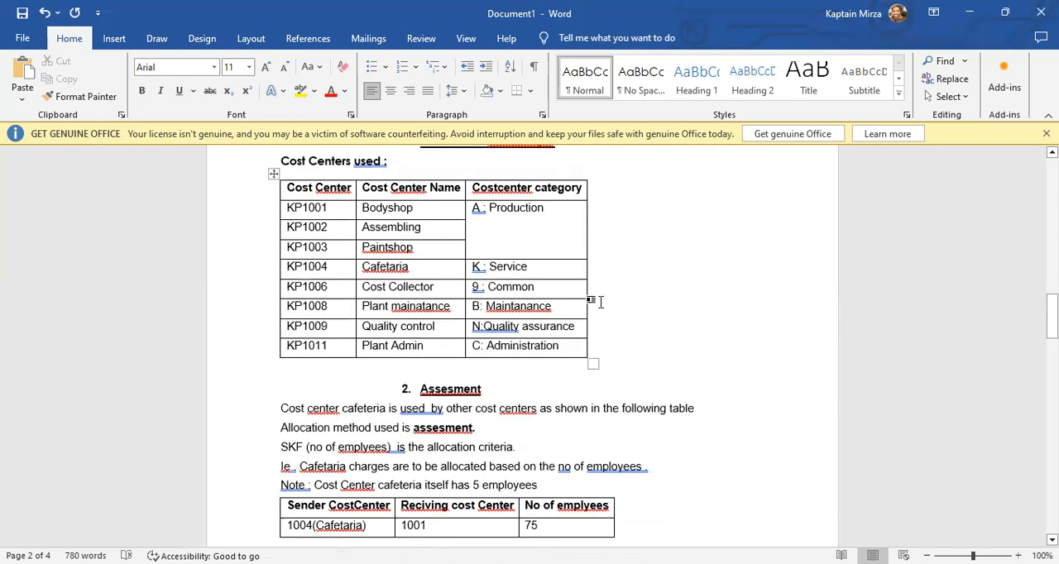